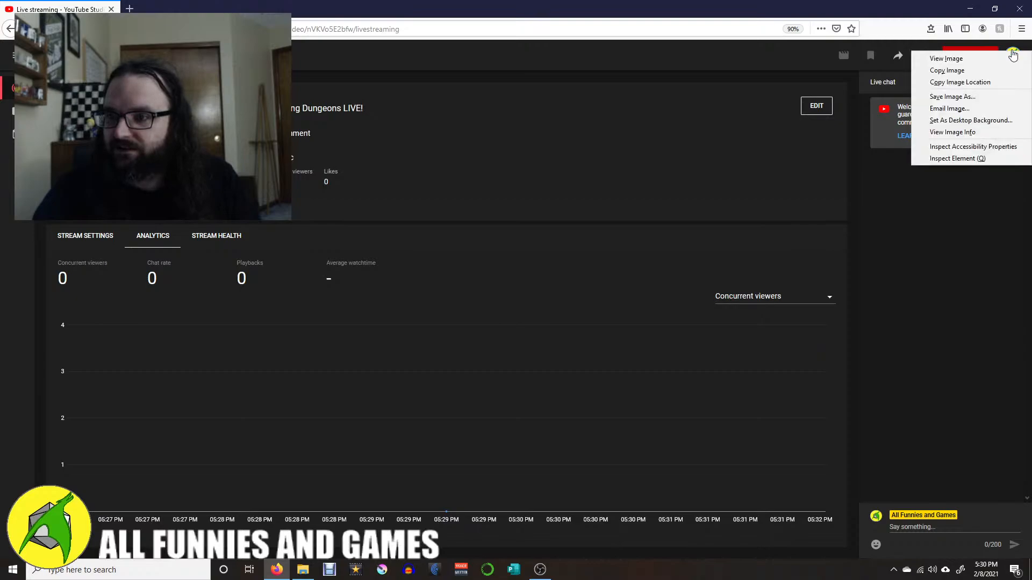
- Open the All Funnies and Games channel page in a new tab from the account options
click(736, 62)
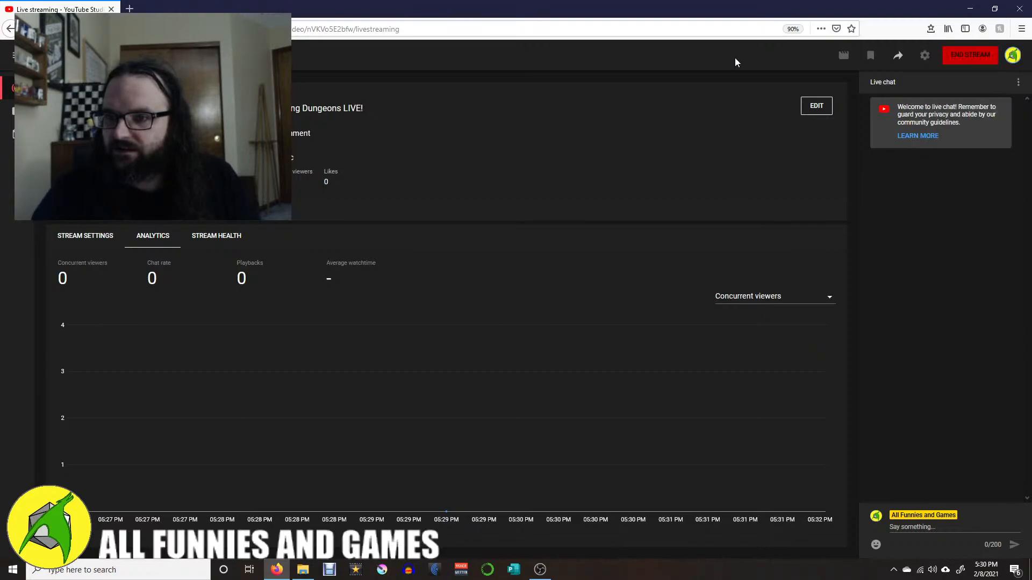
right_click(1013, 61)
click(774, 46)
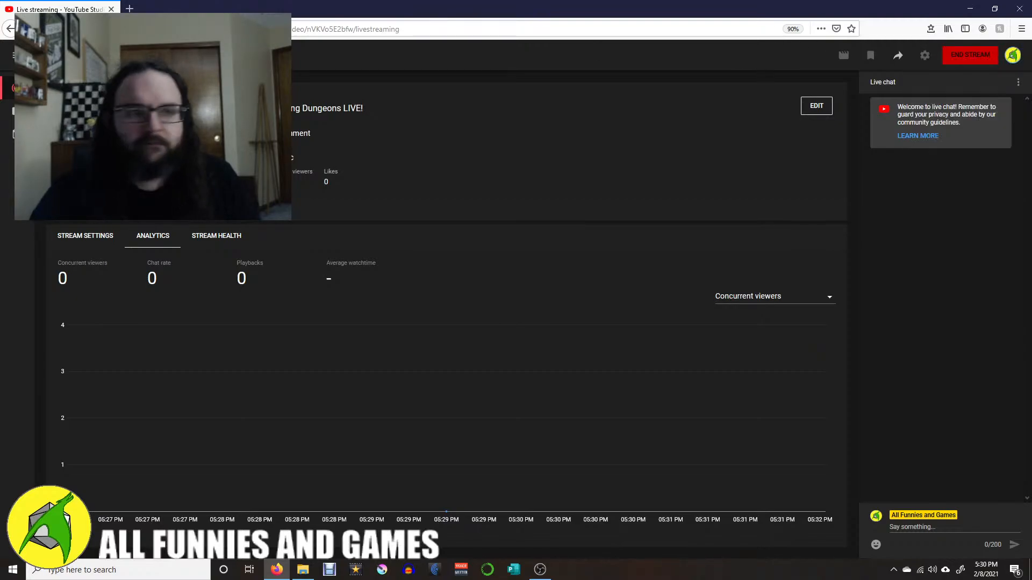
right_click(1016, 61)
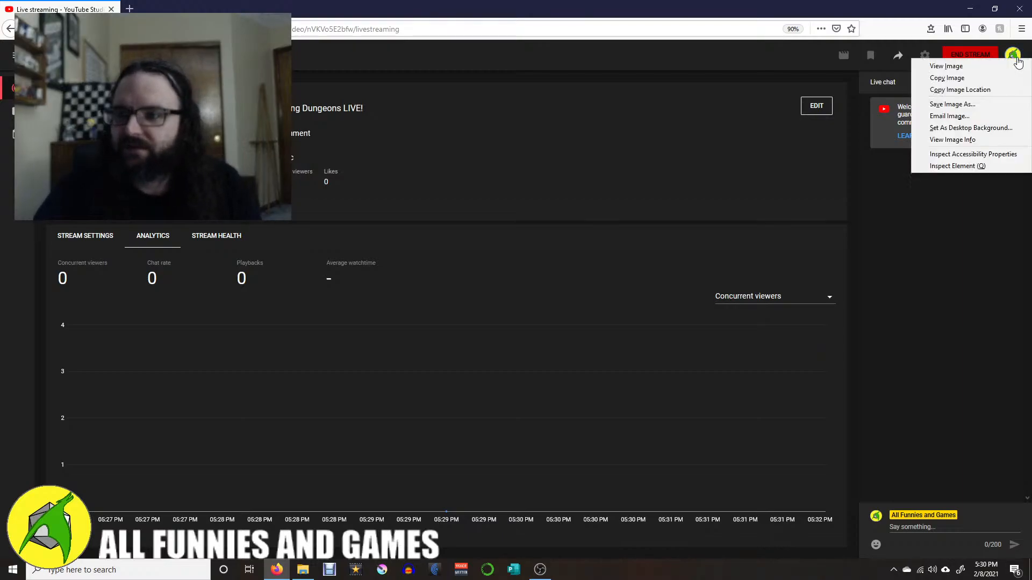
click(1015, 59)
click(1014, 58)
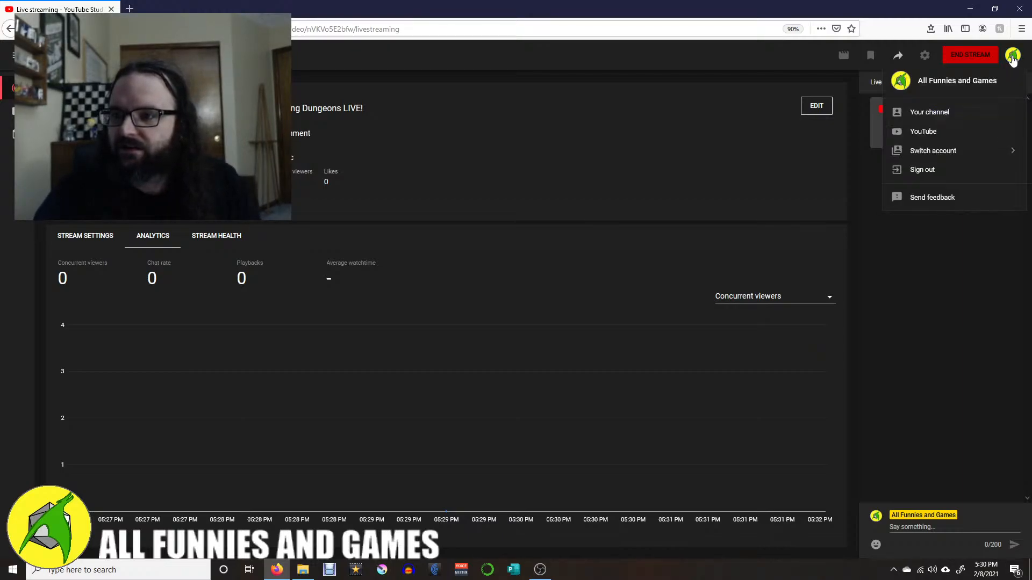
click(1013, 59)
click(1013, 60)
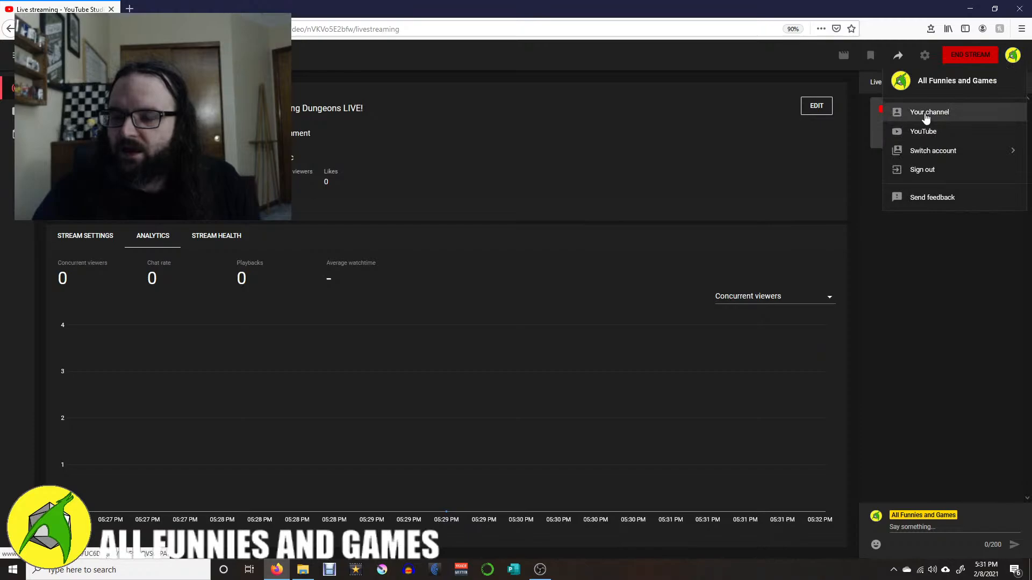
right_click(924, 115)
click(938, 120)
- View the Designing Dungeons LIVE! stream from the channel page, and close its tab
click(178, 9)
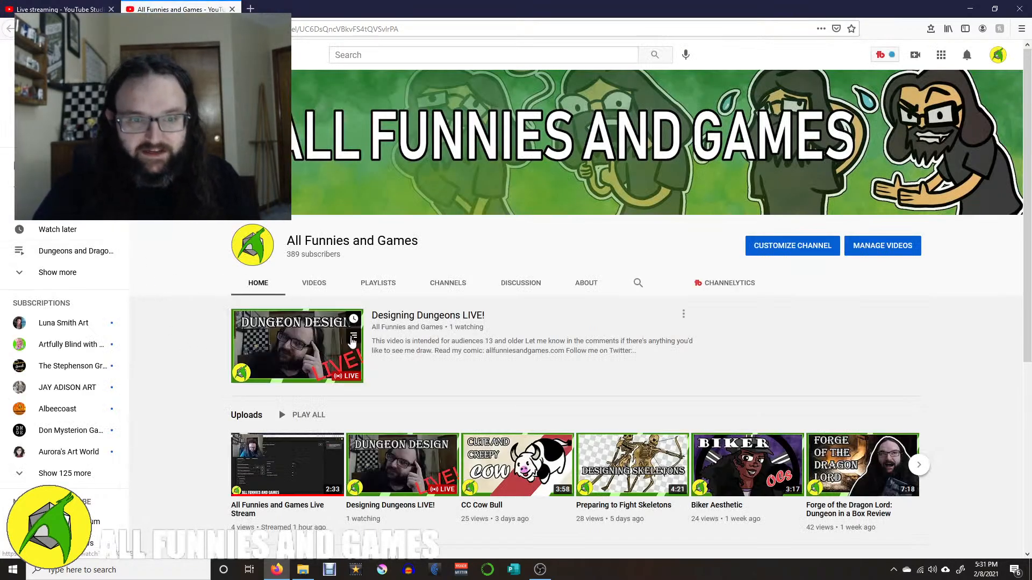
click(302, 345)
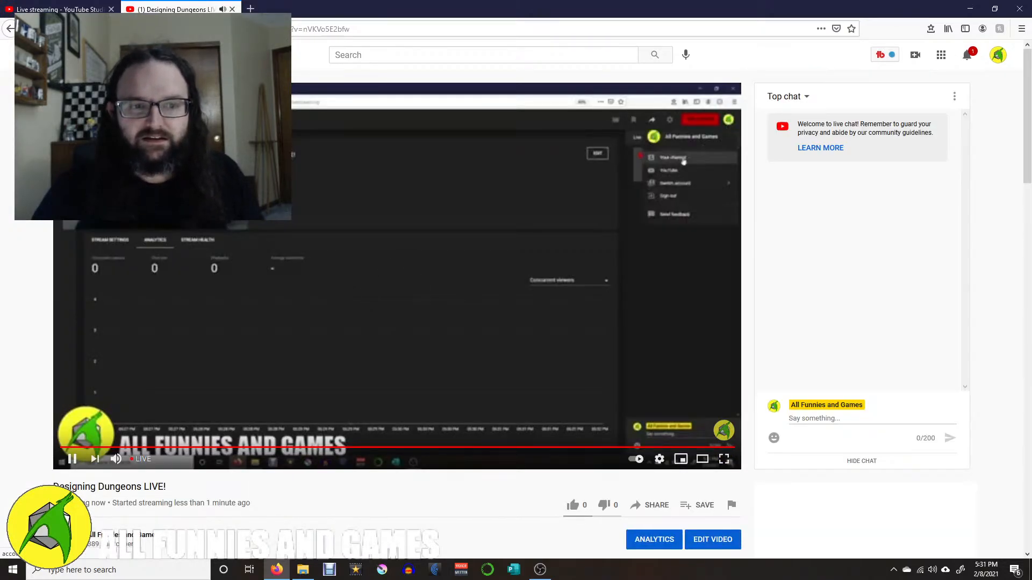
click(232, 9)
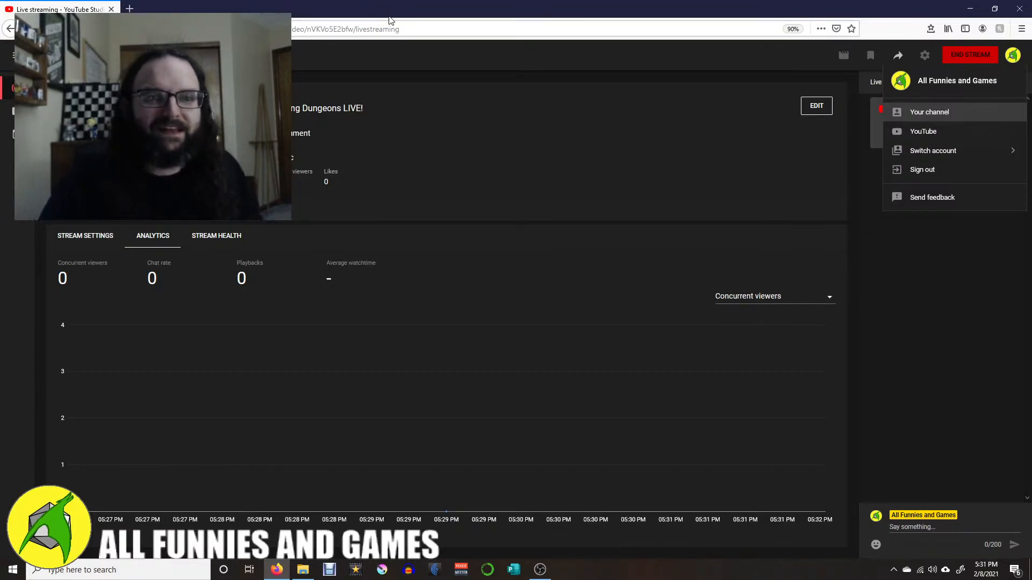
- Clear the open windows from the desktop and open the spreadsheet searchable monsters for 5e.ods
click(978, 9)
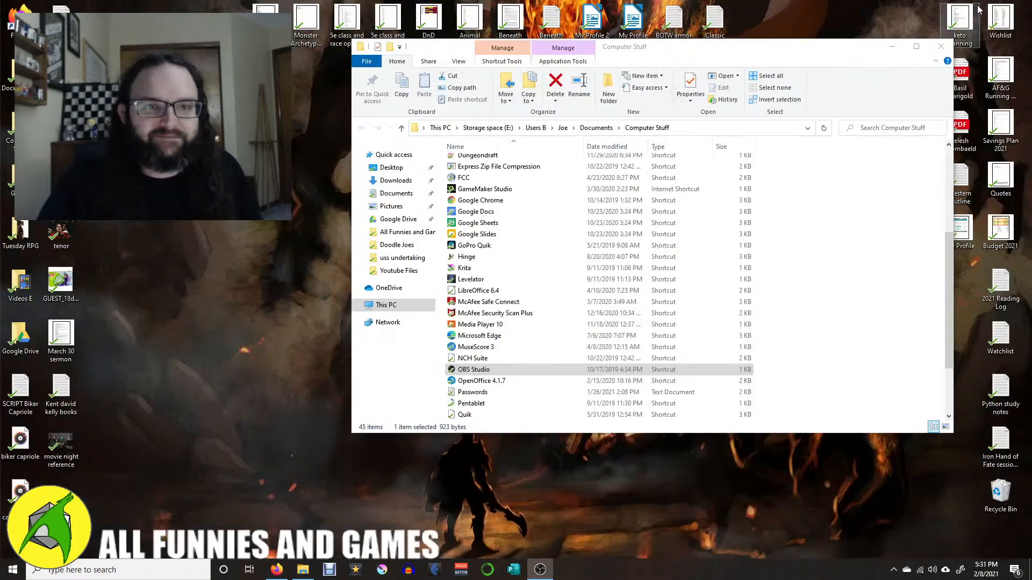
click(901, 37)
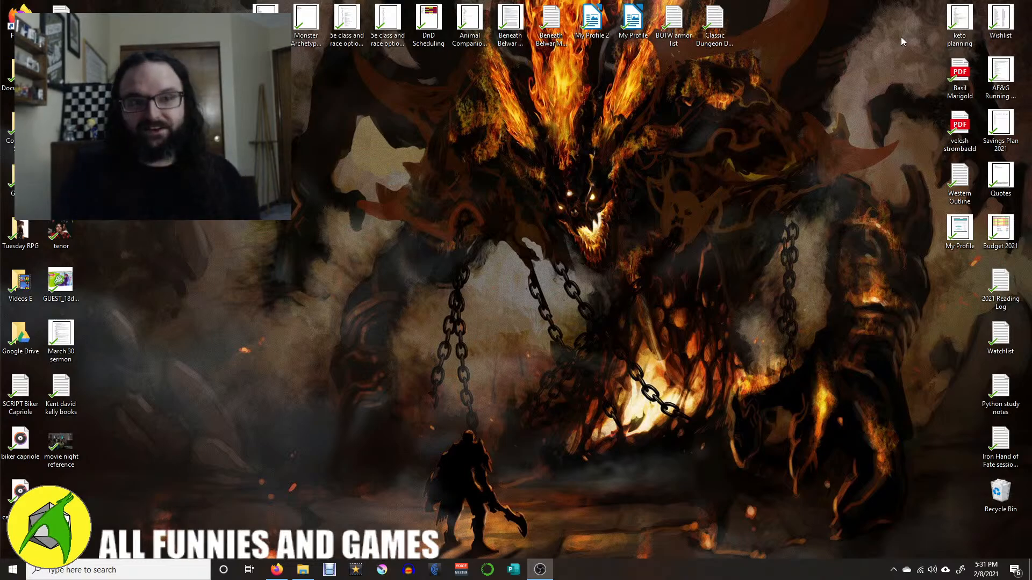
click(264, 11)
double_click(265, 11)
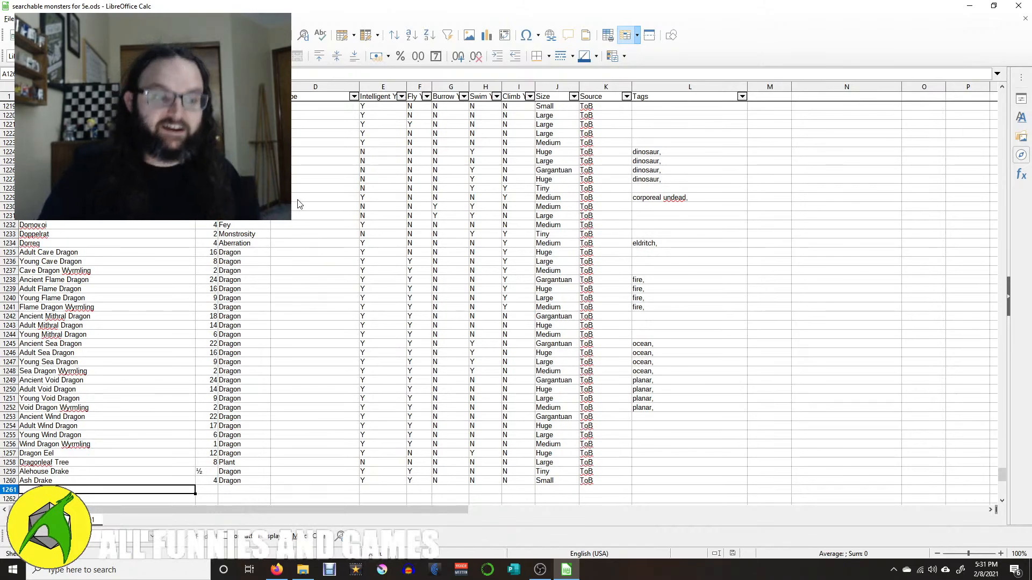
scroll(380, 219, up, 10)
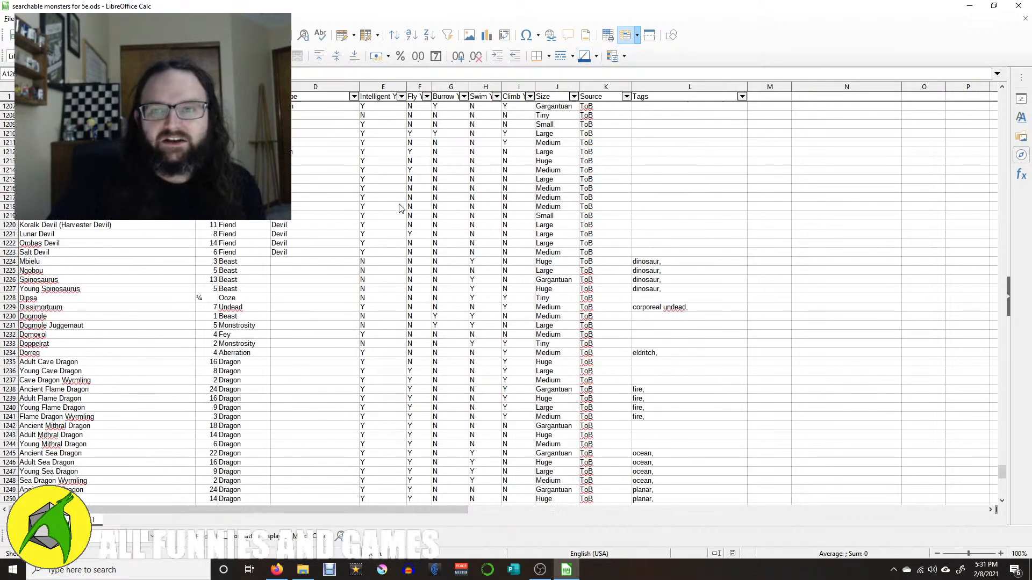
drag(1003, 481, 966, 482)
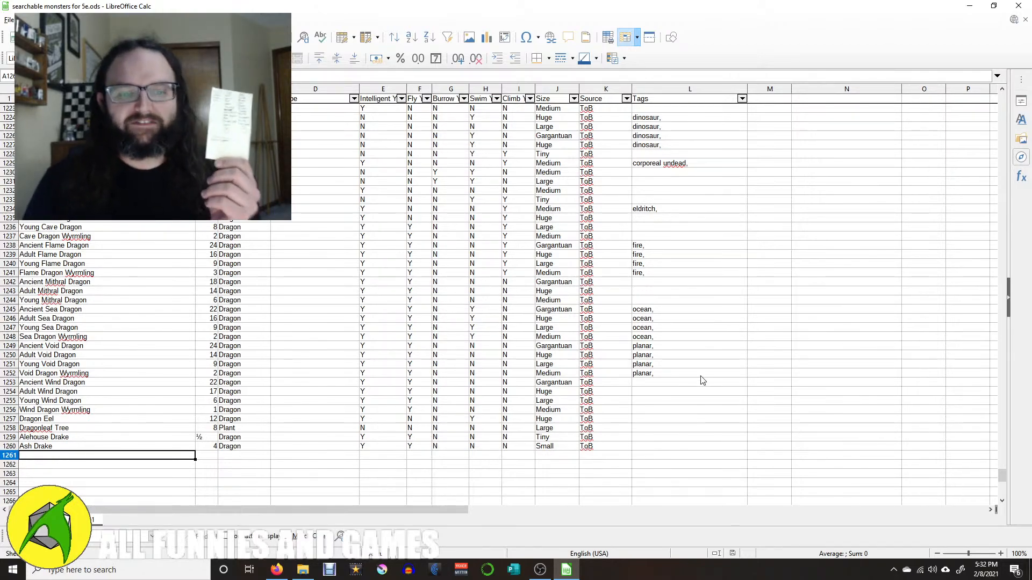
- Switch to Firefox and check the stream's live chat and viewer analytics
click(286, 571)
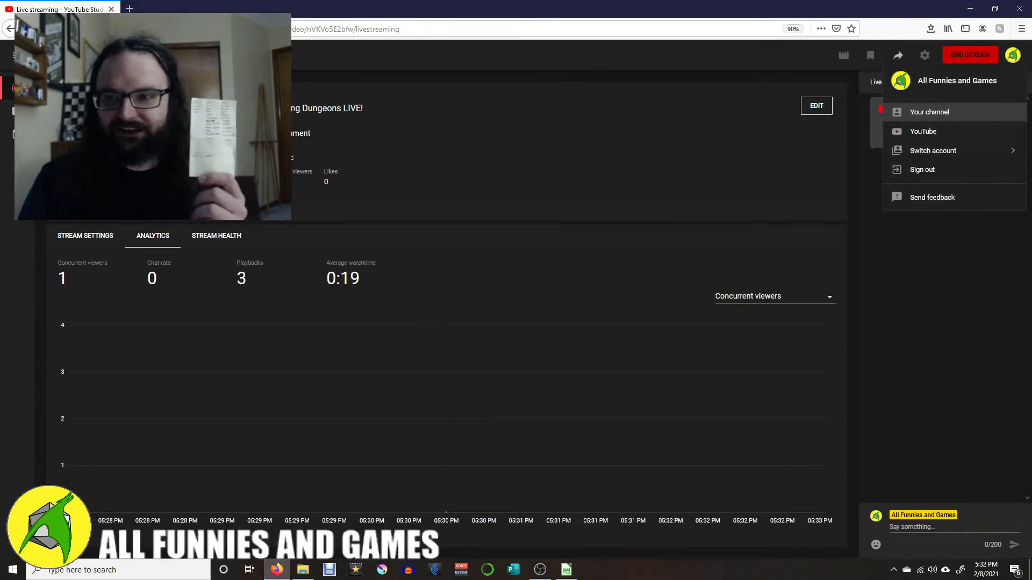
click(933, 342)
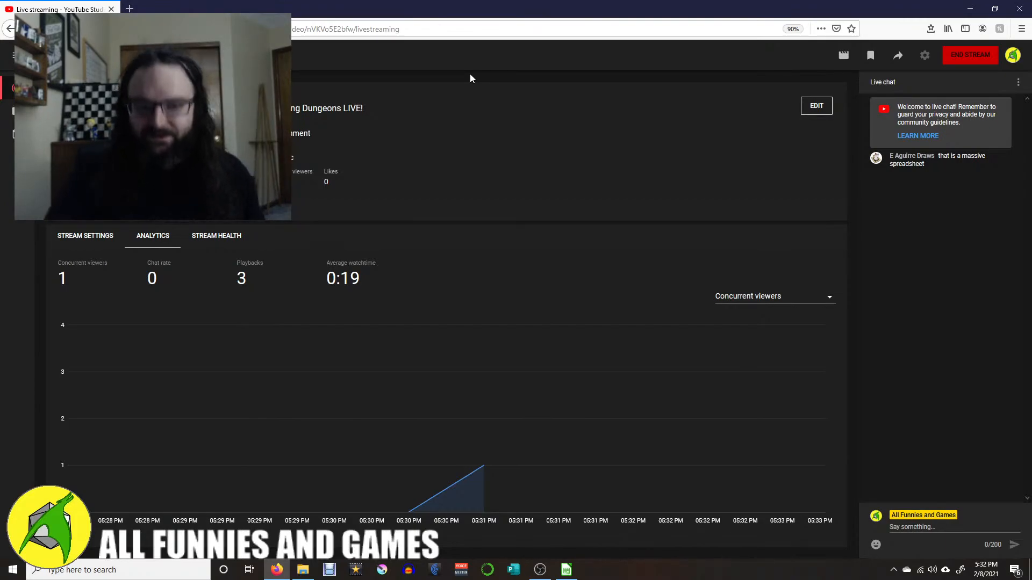
click(566, 568)
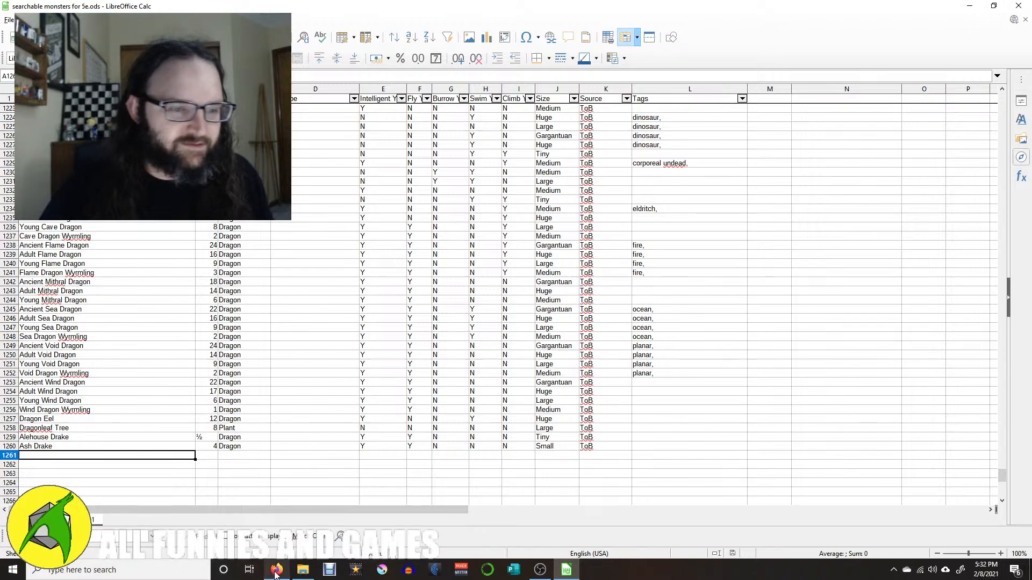
mouse_move(275, 574)
click(276, 516)
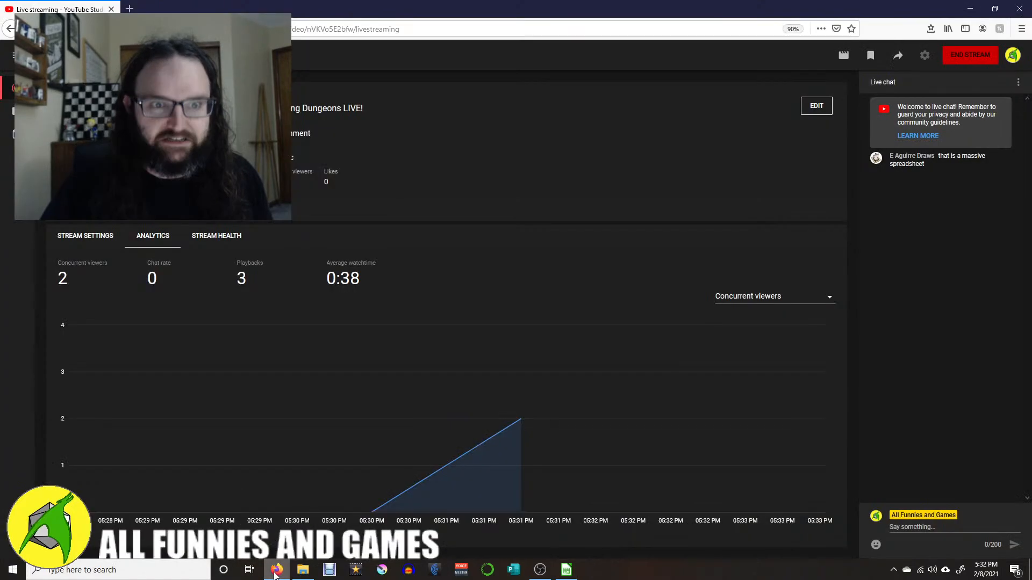
- Open the Dice Roller from the Symbaloo bookmarks and roll one custom die with 126 sides, then with 60 sides
click(129, 8)
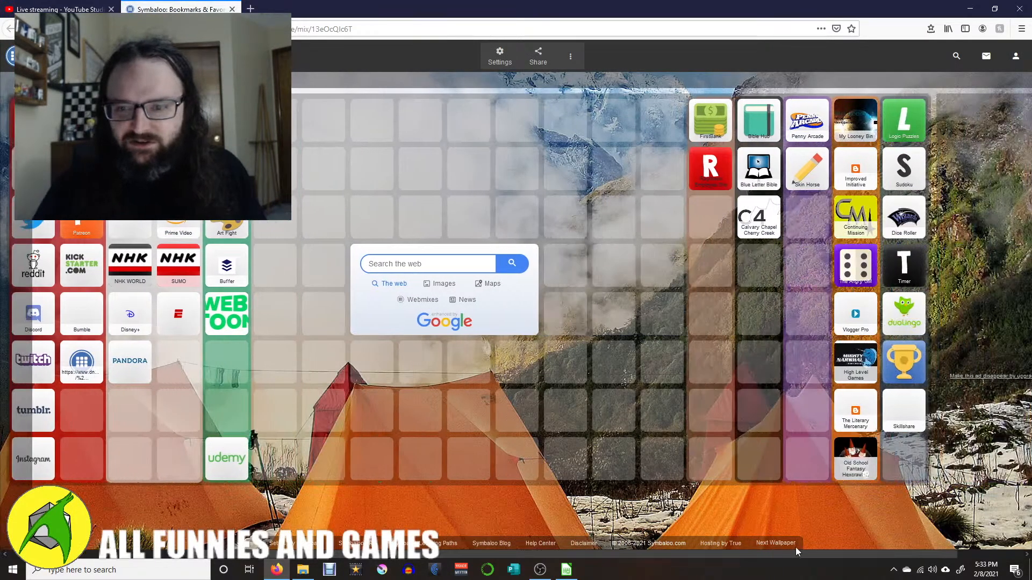
click(906, 215)
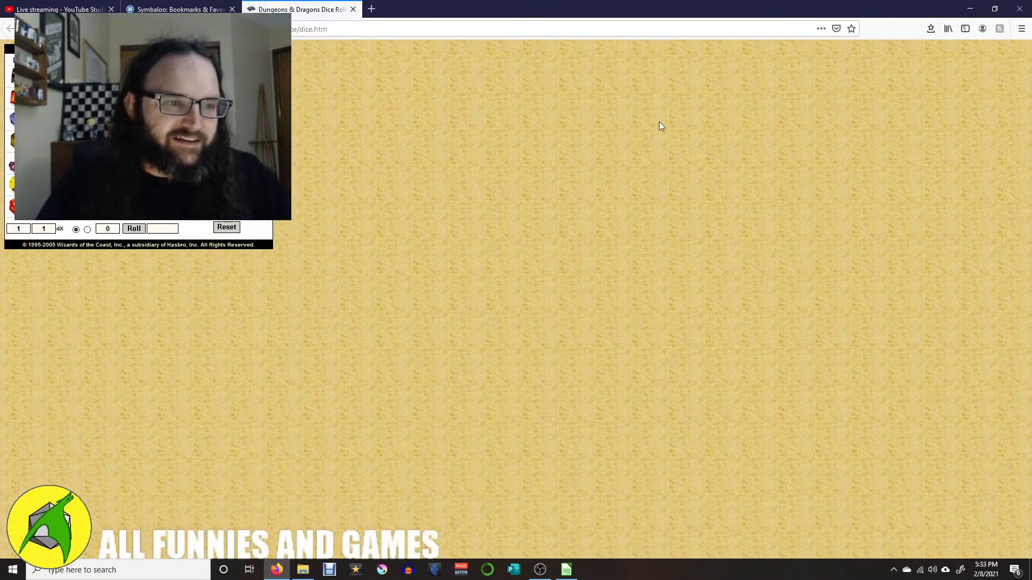
click(10, 226)
text(126)
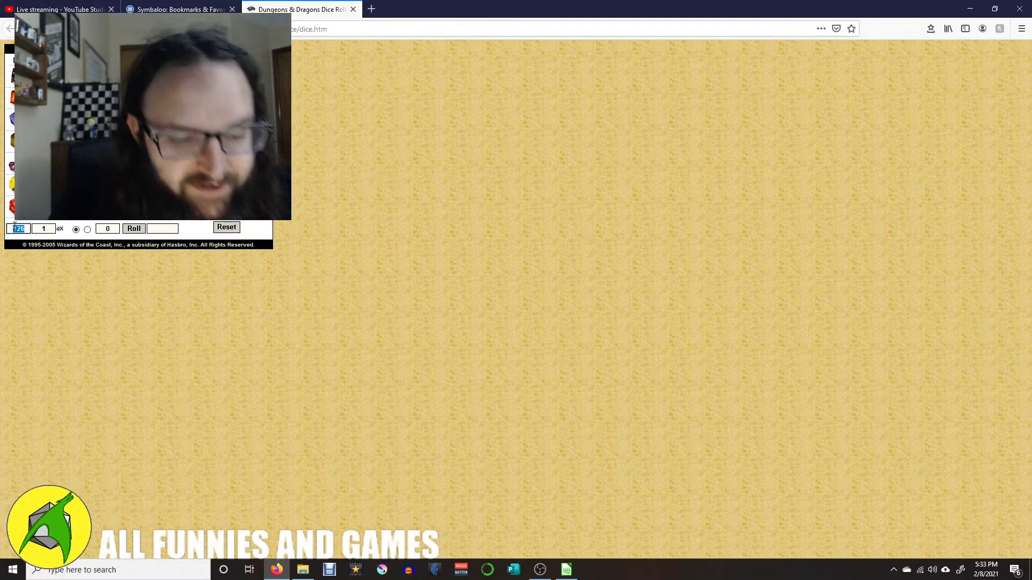
text(0)
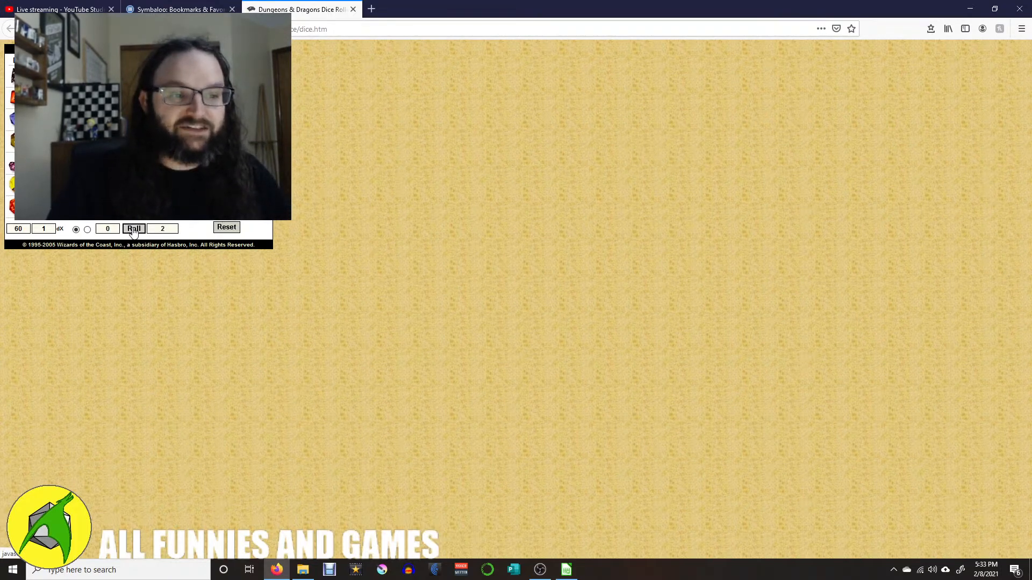
- Switch to the monster spreadsheet in LibreOffice Calc and select Orc Nurtured One of Yurtrus in row 502
click(566, 570)
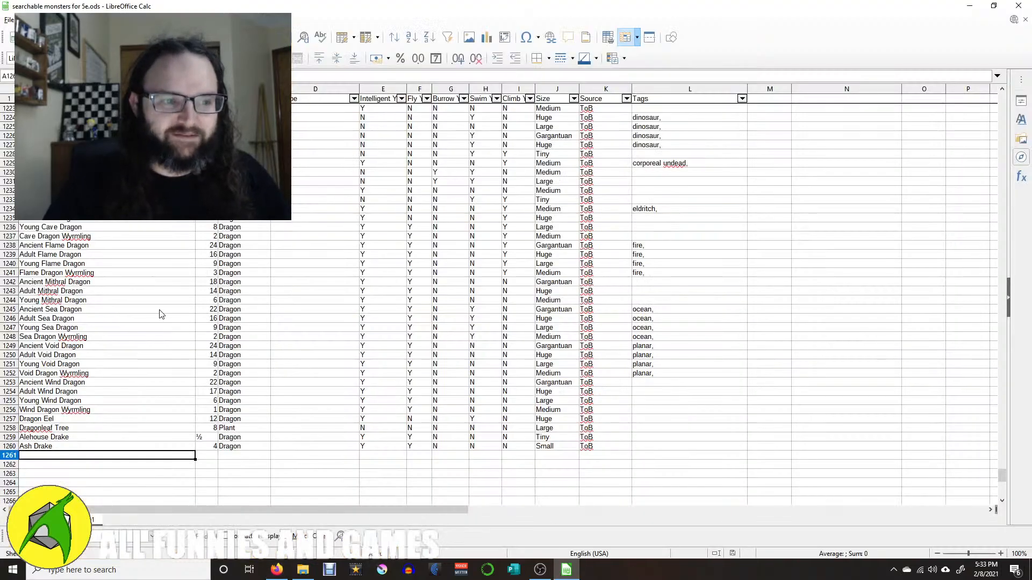
scroll(156, 306, down, 10)
scroll(149, 302, up, 17)
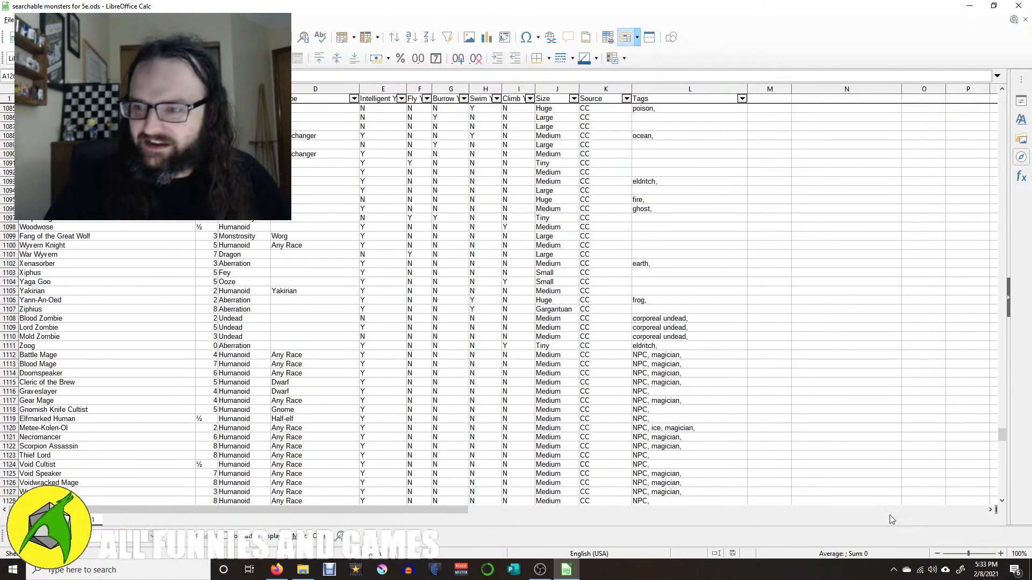
drag(1002, 437, 1015, 243)
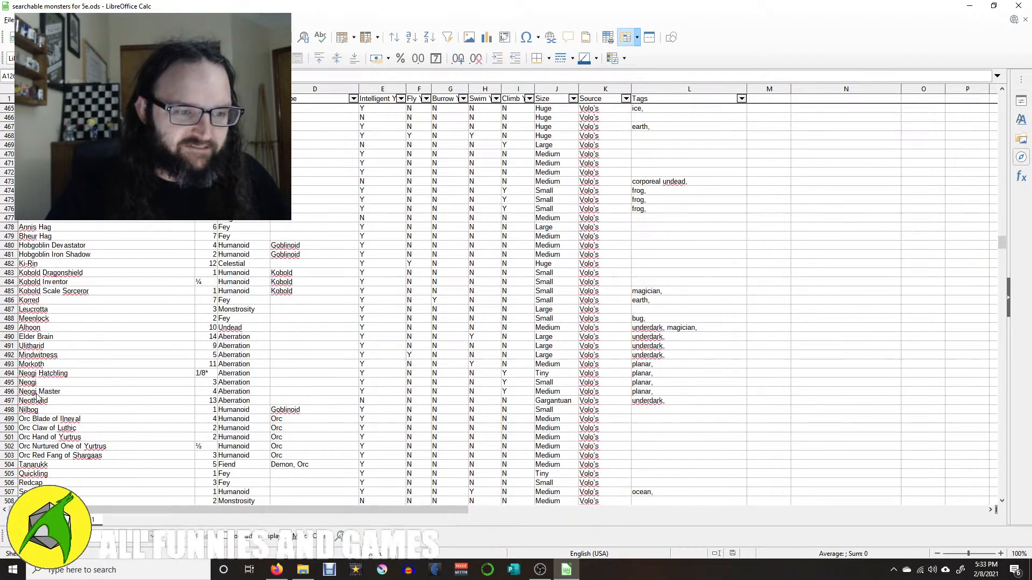
click(36, 447)
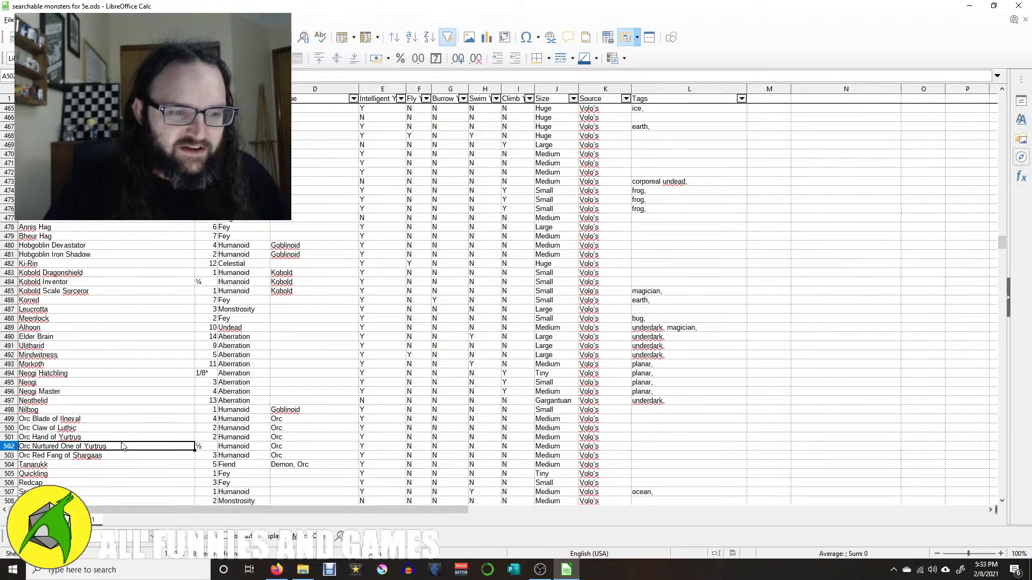
scroll(127, 448, down, 1)
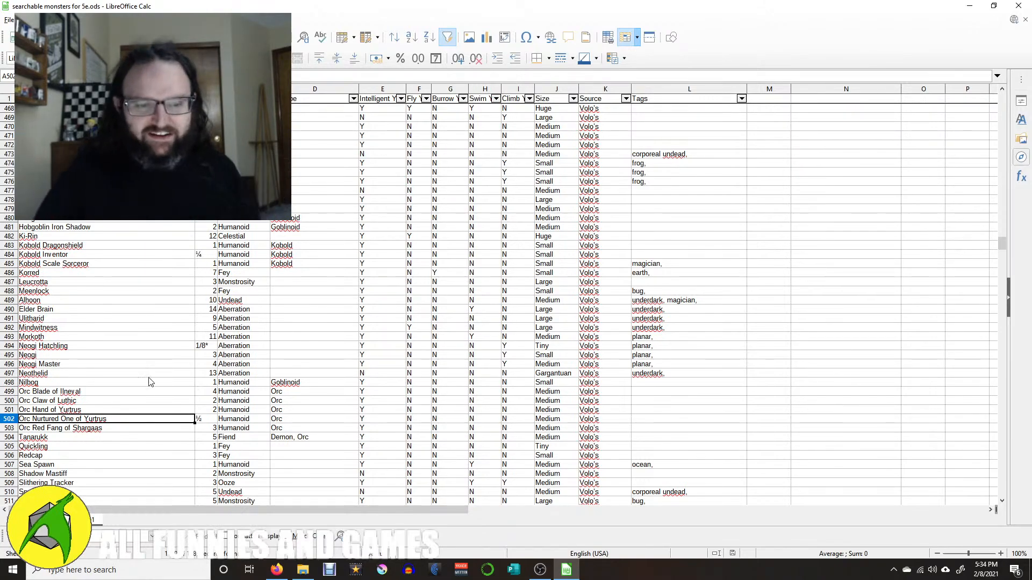
- Switch to Firefox, read the new live chat messages in YouTube Studio, and return to the dice roller
click(277, 570)
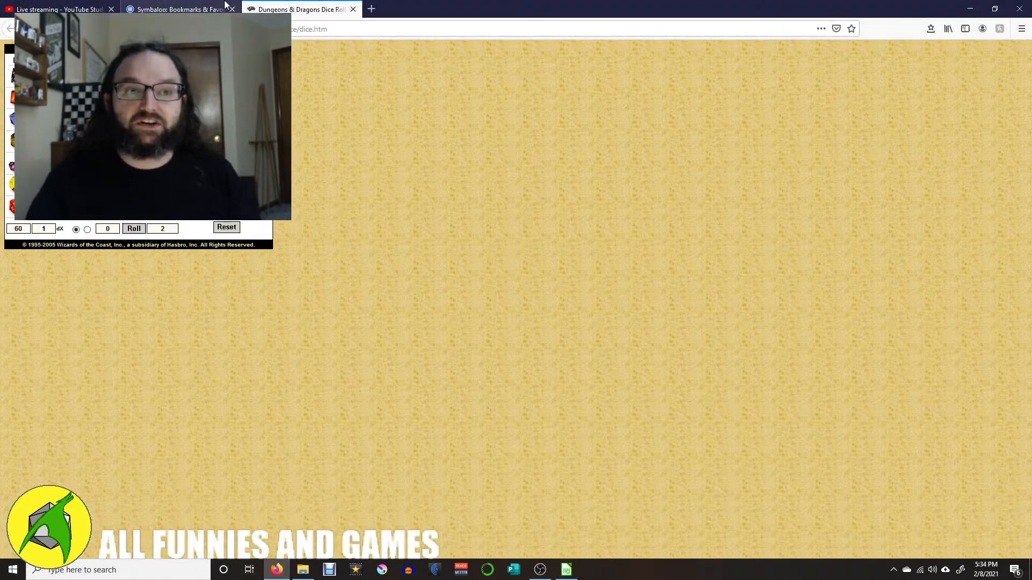
click(59, 9)
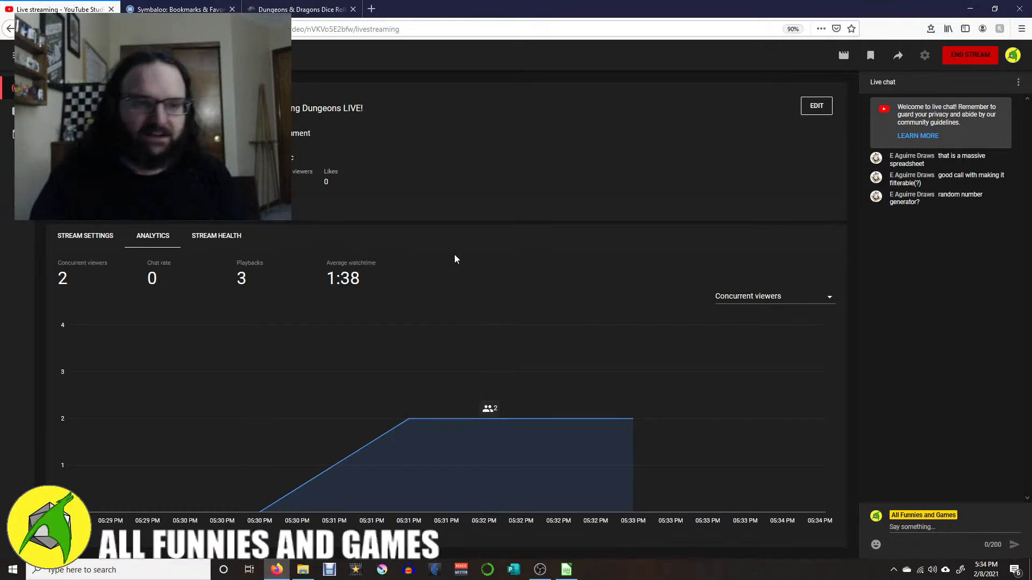
click(307, 9)
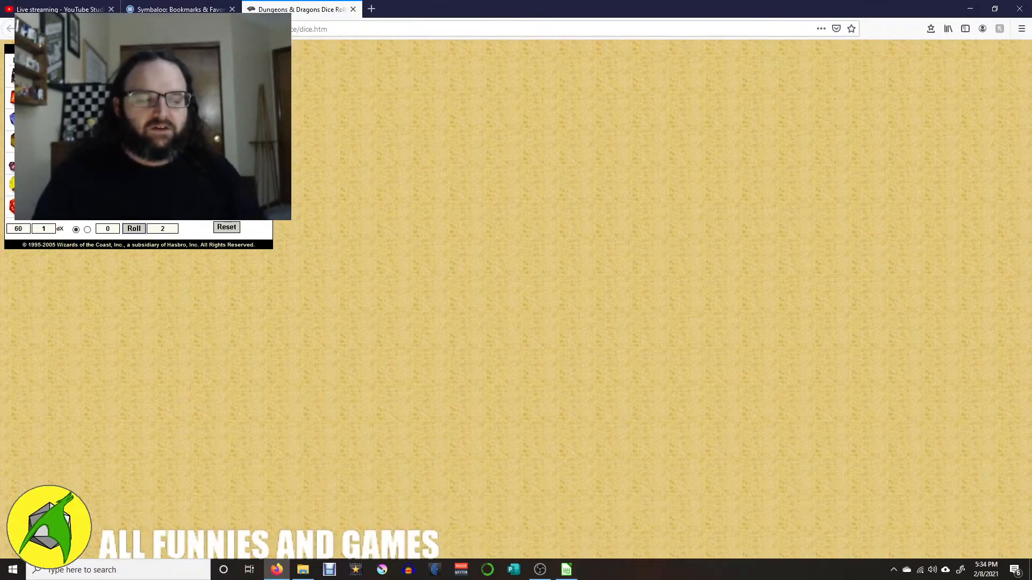
- Open the Google timer from the Symbaloo bookmarks and open its duration for editing
click(215, 9)
click(884, 277)
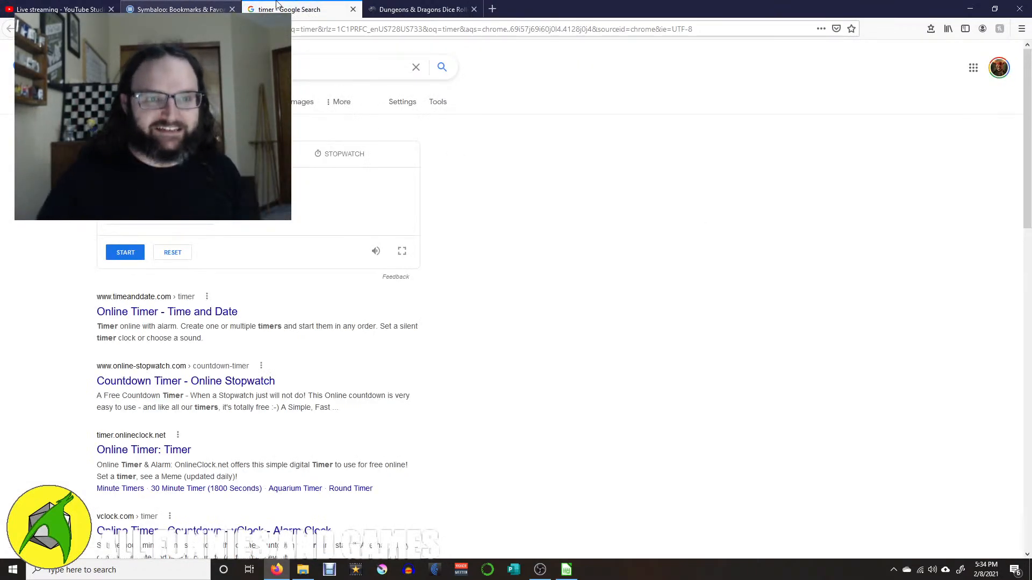
click(124, 223)
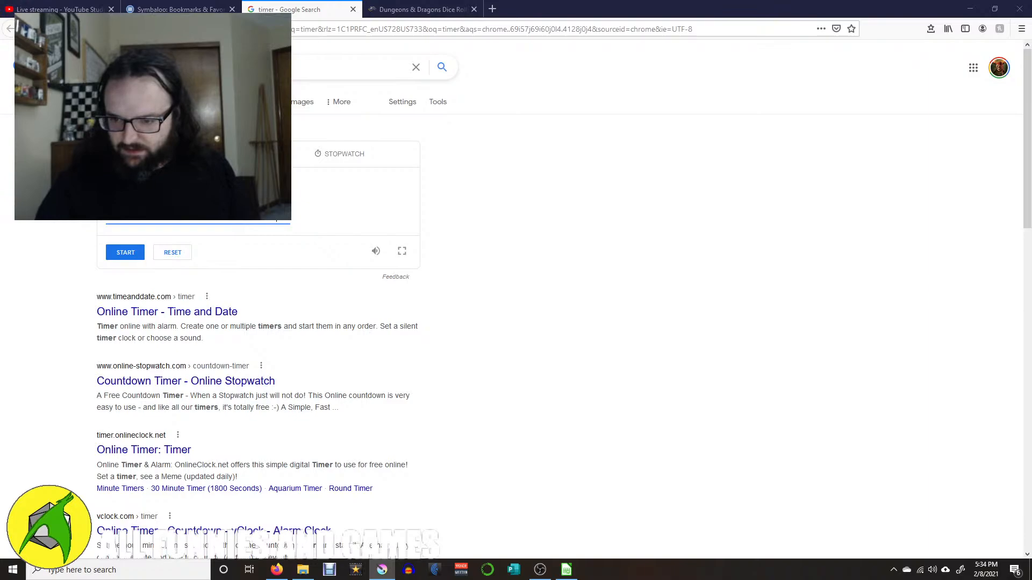
- Switch to OBS Studio, maximize its window, and show the Display Capture 2 source
click(540, 570)
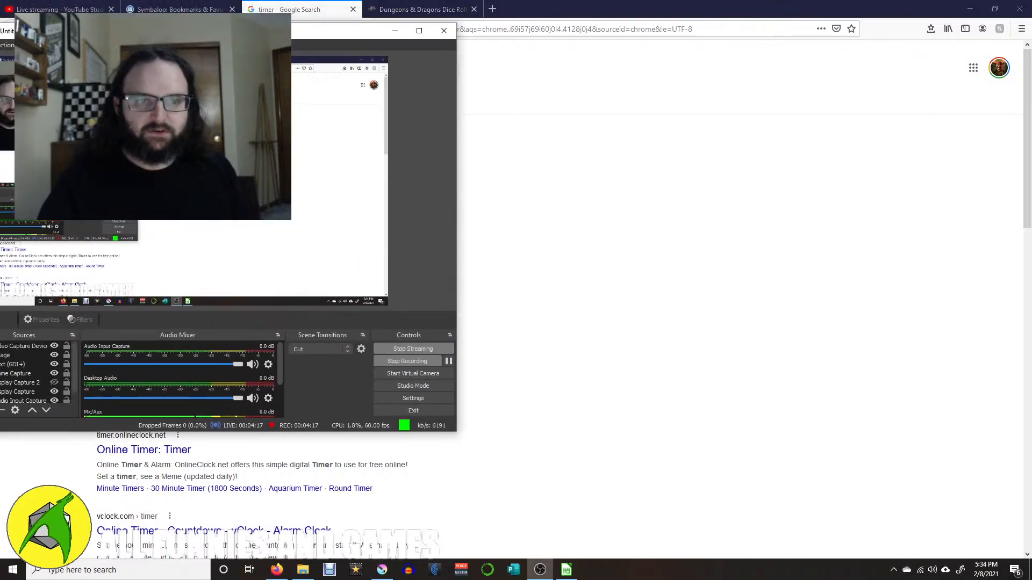
drag(271, 31, 625, 63)
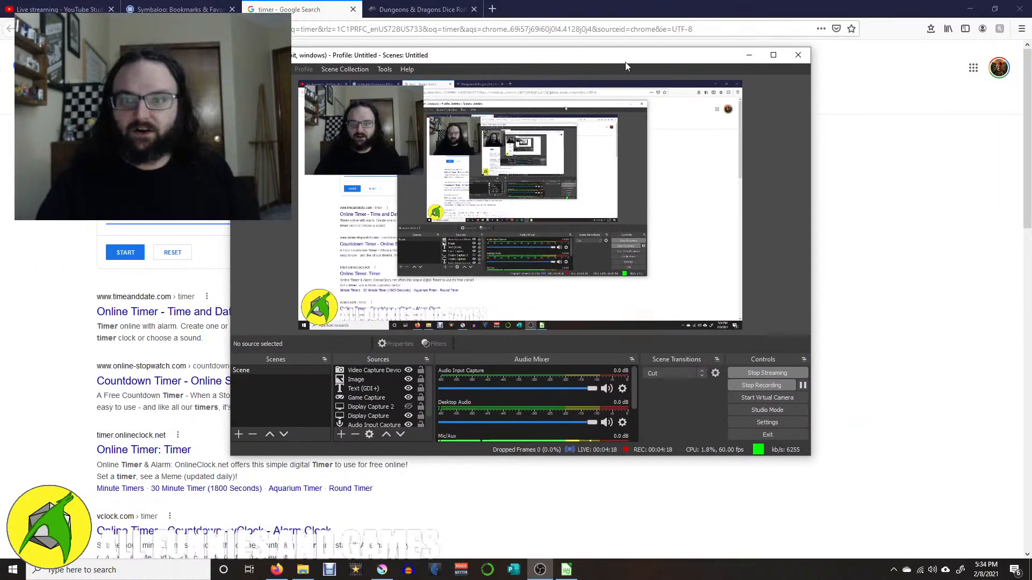
click(773, 55)
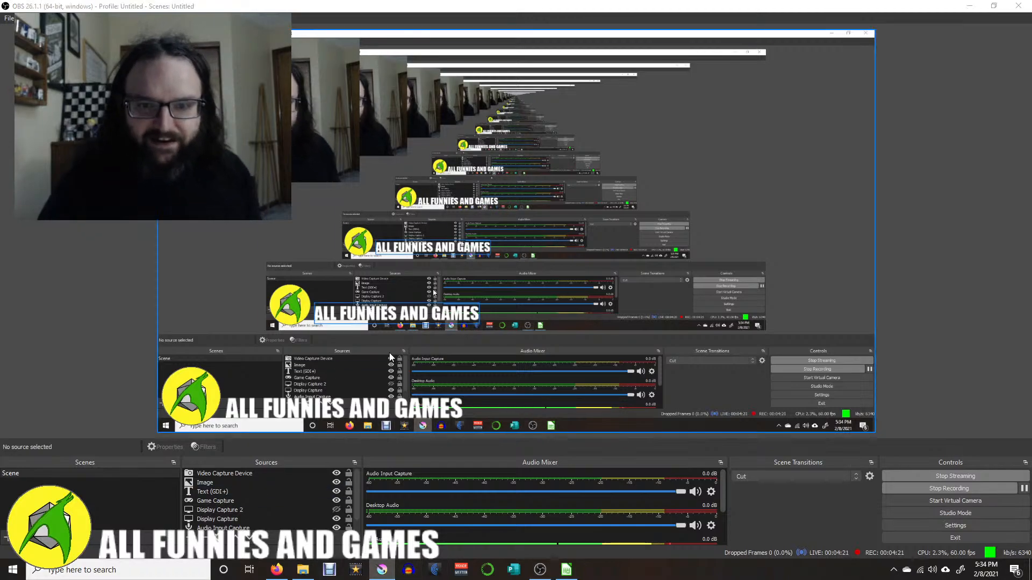
click(336, 511)
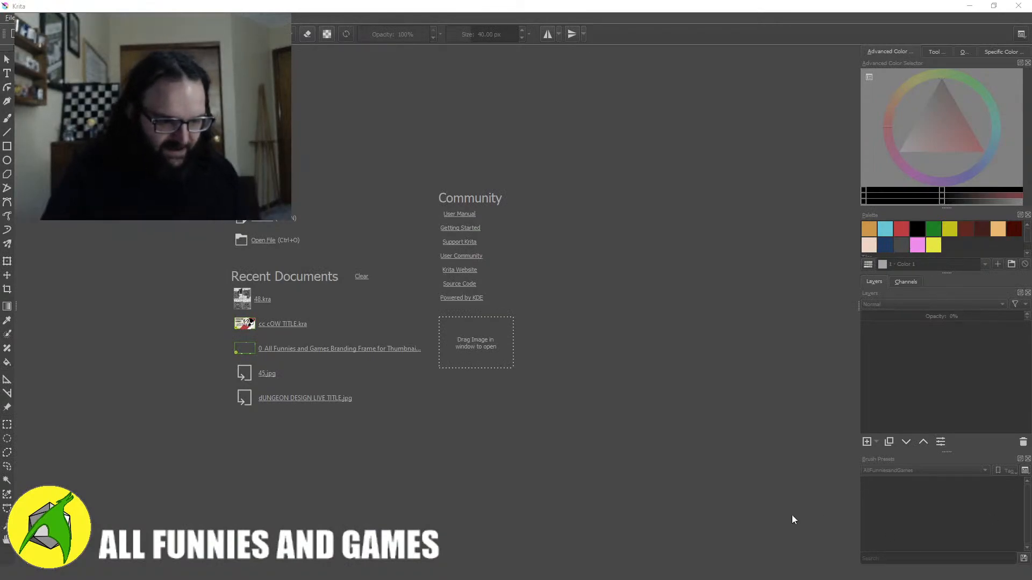
- Create a new custom document from the Screen Resolution preset at 1920 by 1080 pixels and 300 ppi
click(11, 18)
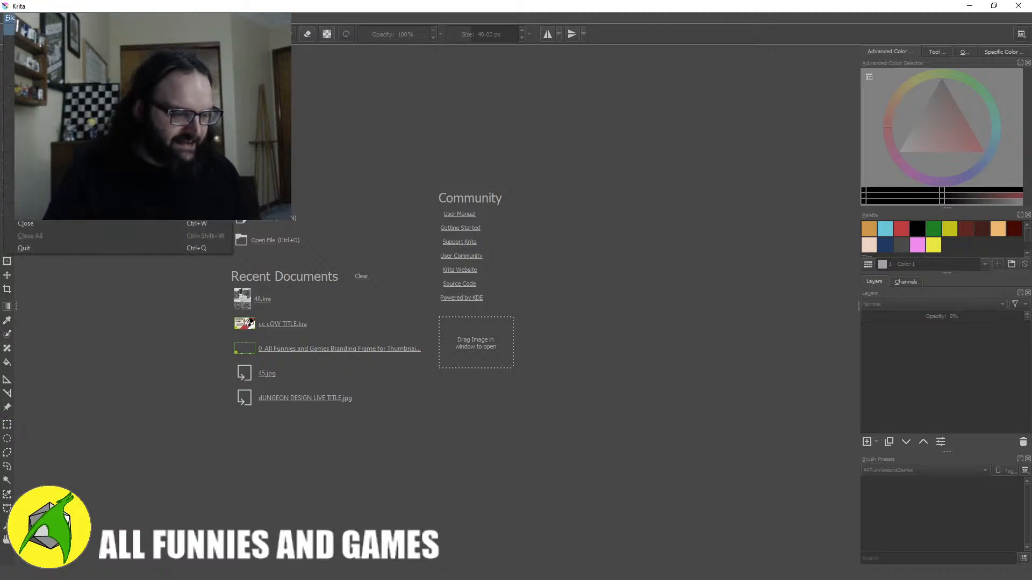
click(27, 30)
click(479, 225)
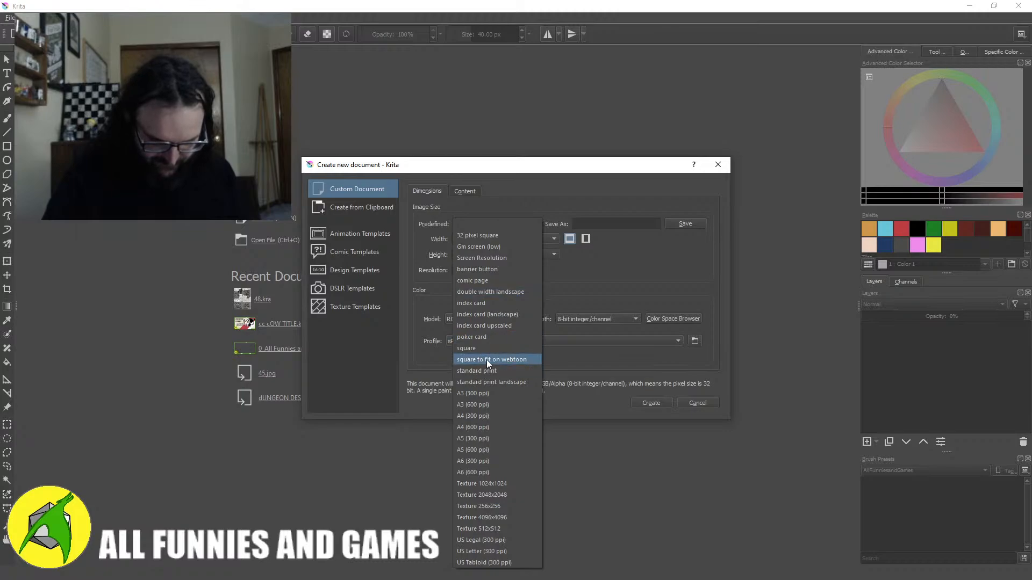
click(492, 259)
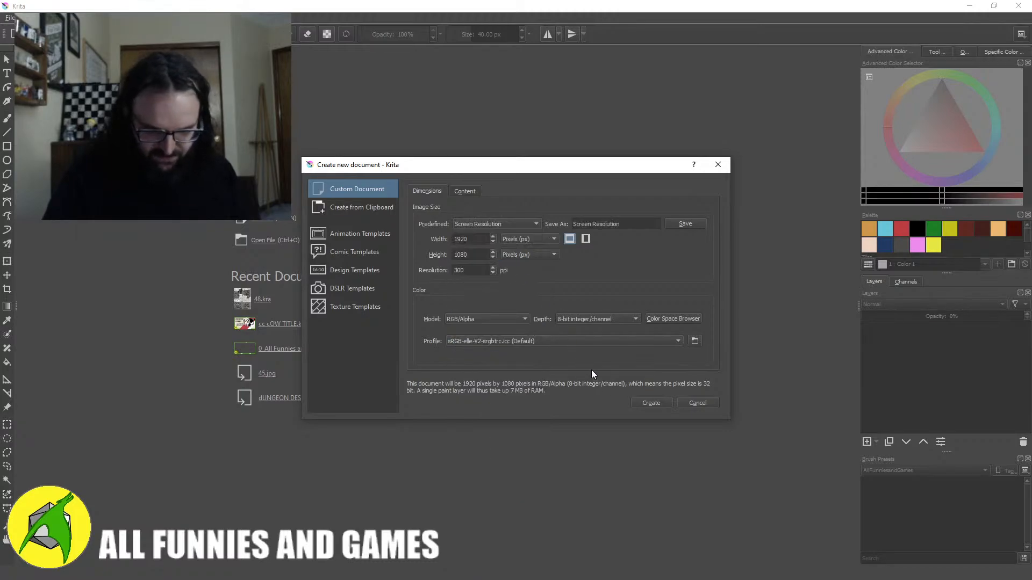
click(661, 404)
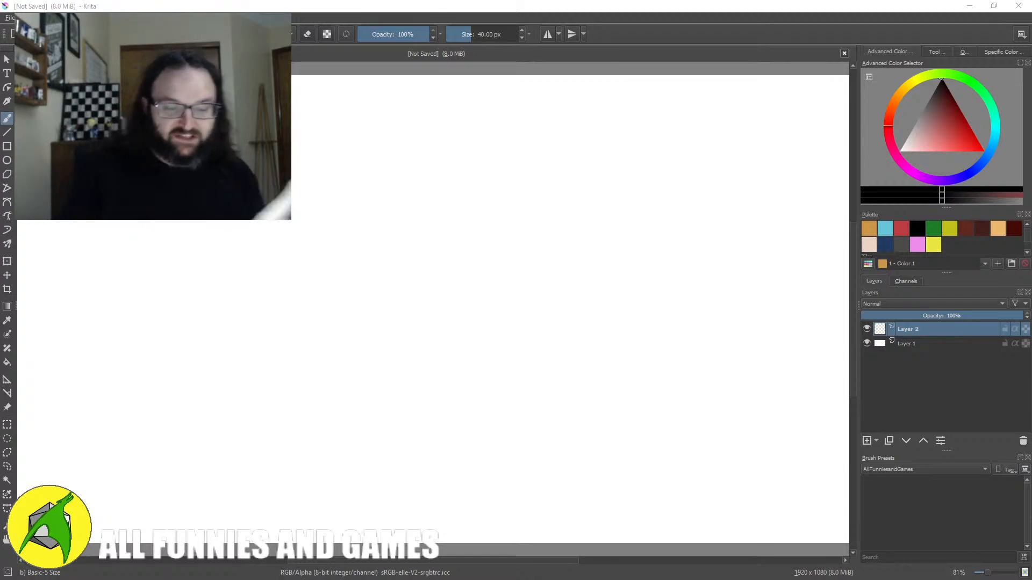
- Filter the brush presets by the AllFunniesandGames tag so that its brushes are listed
key(e)
click(899, 472)
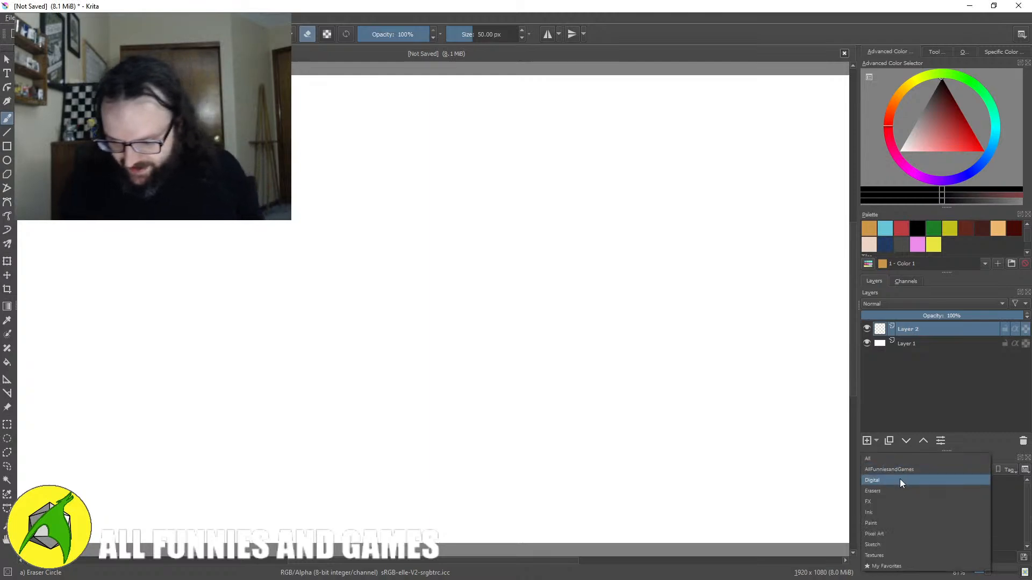
click(900, 479)
click(905, 471)
click(907, 471)
- Handwrite STRONGHOLD, COASTAL and ORCS on three lines in the canvas's upper right area, using the Pencil-2 brush in light blue
click(973, 492)
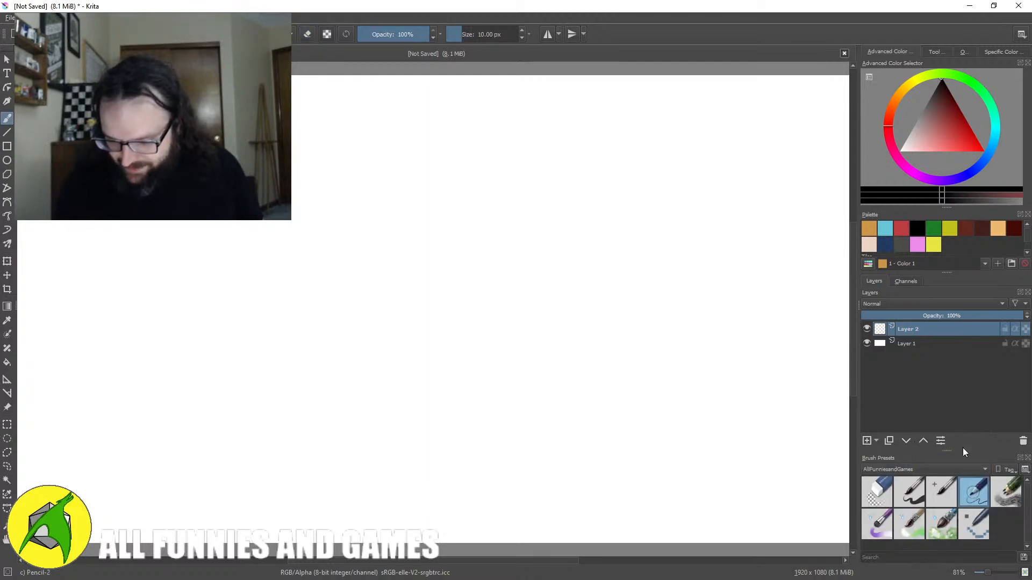
click(889, 226)
drag(585, 184, 596, 182)
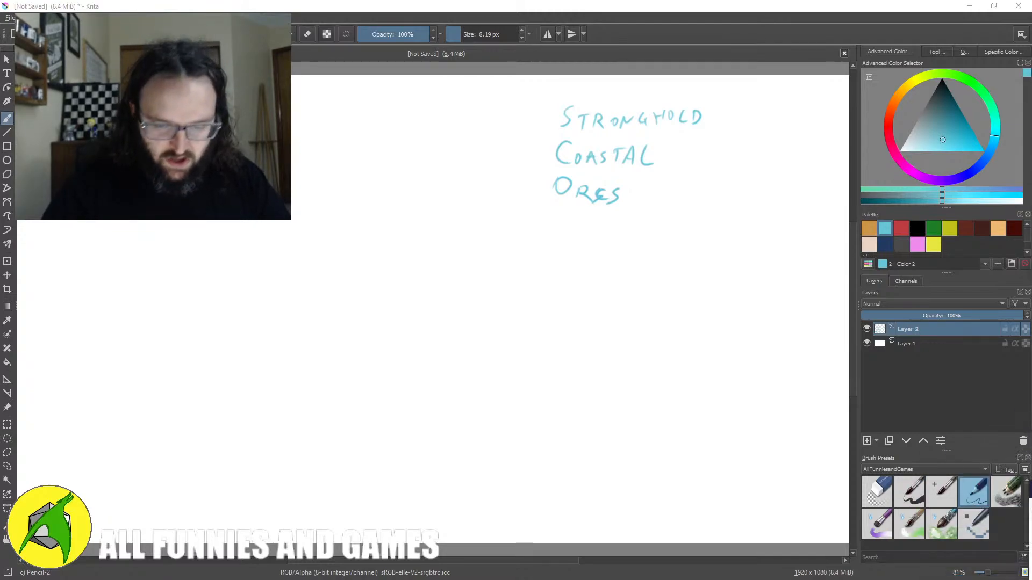
- Switch to the Google timer in Firefox and shrink its maximized window to a small floating one
key(alt+Tab)
drag(954, 129, 235, 1)
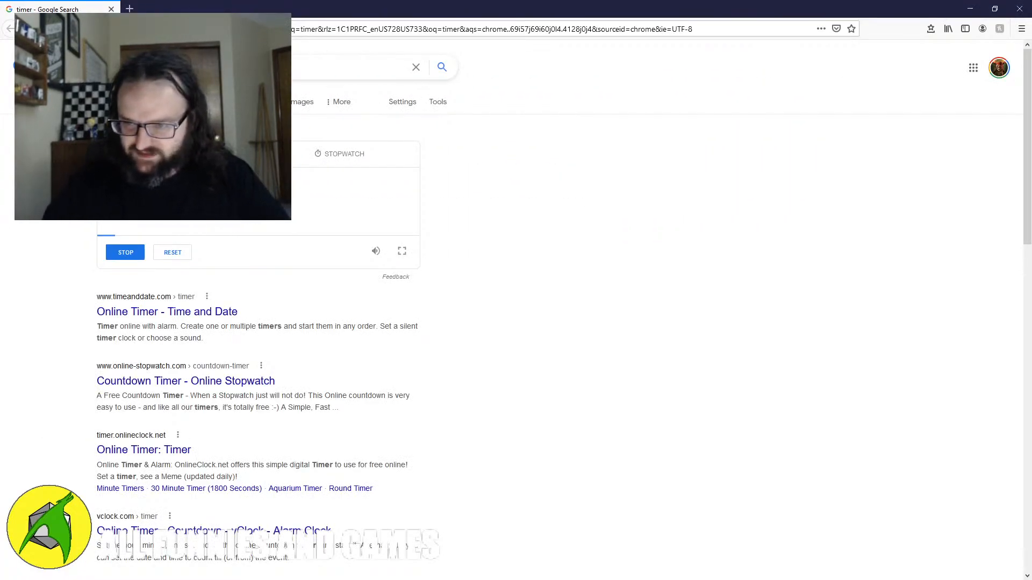
click(995, 9)
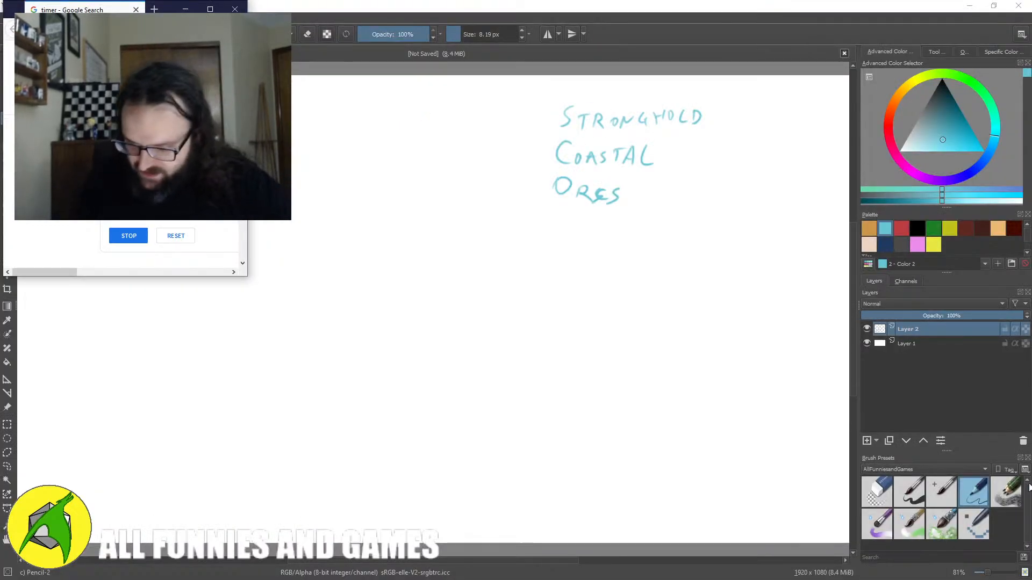
- Return to Krita, make a short mark on the canvas and set the brush size to 26.15 px
click(400, 304)
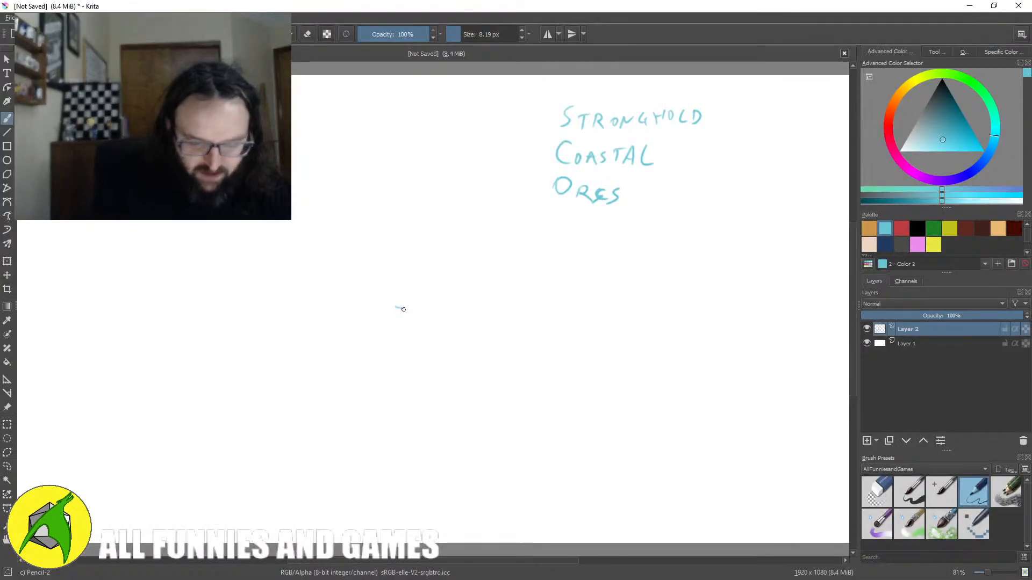
mouse_move(404, 308)
mouse_down()
mouse_move(393, 306)
mouse_move(467, 318)
mouse_up()
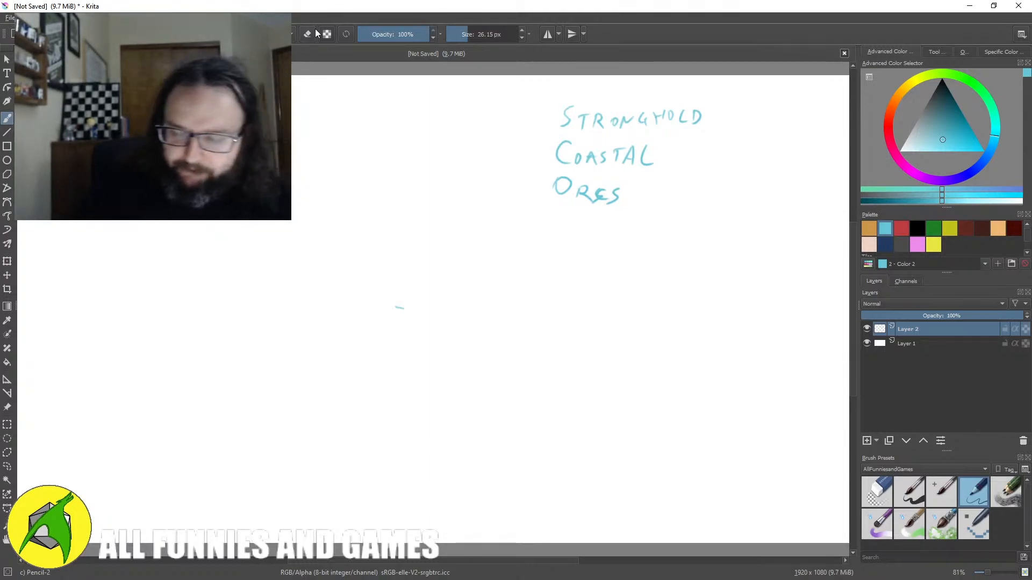
- Restore the Krita window to a floating size and arrange it beside the timer so the countdown stays uncovered
click(993, 6)
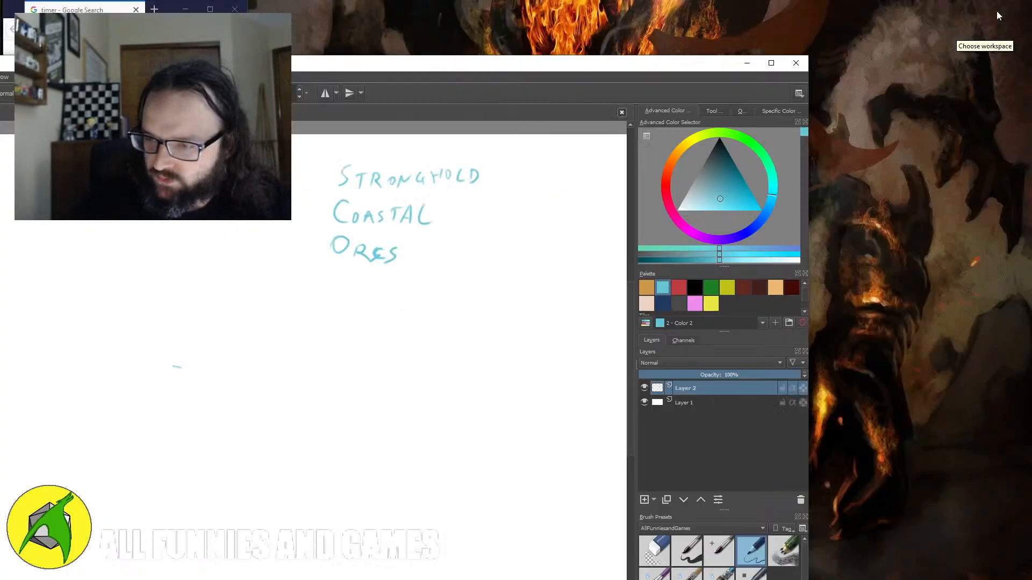
drag(353, 70, 704, 31)
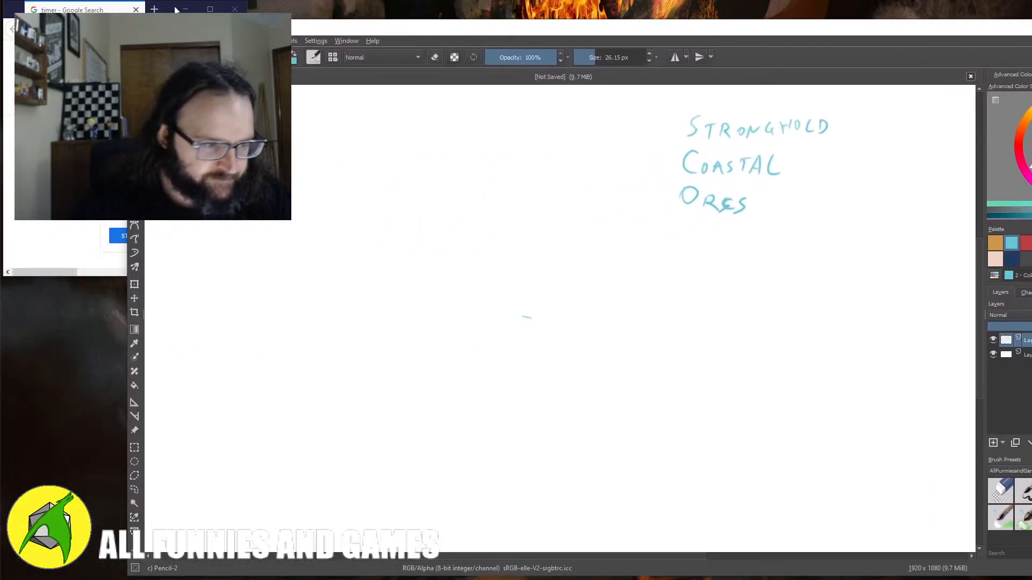
drag(145, 9, 48, 50)
click(226, 238)
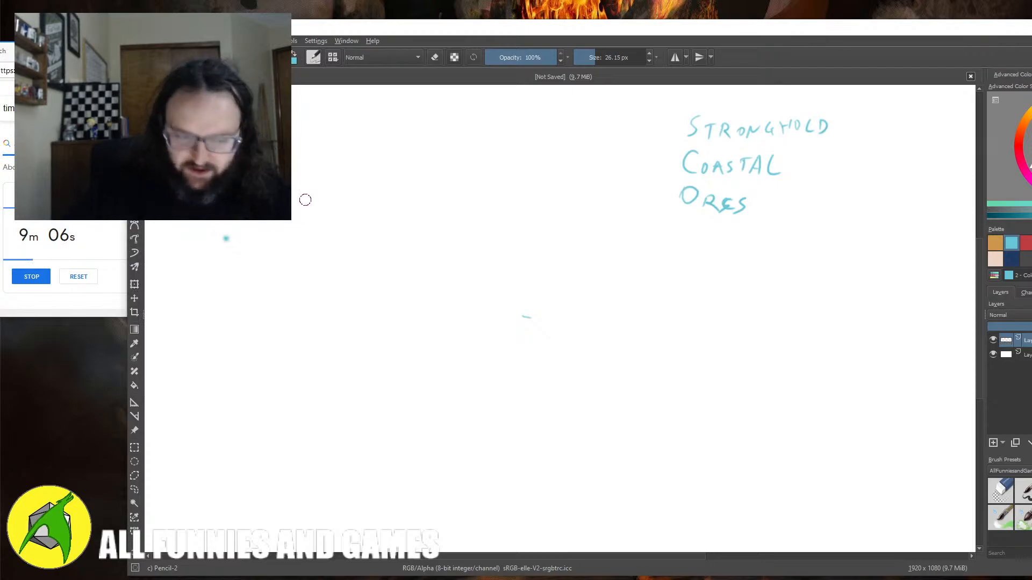
key(ctrl+z)
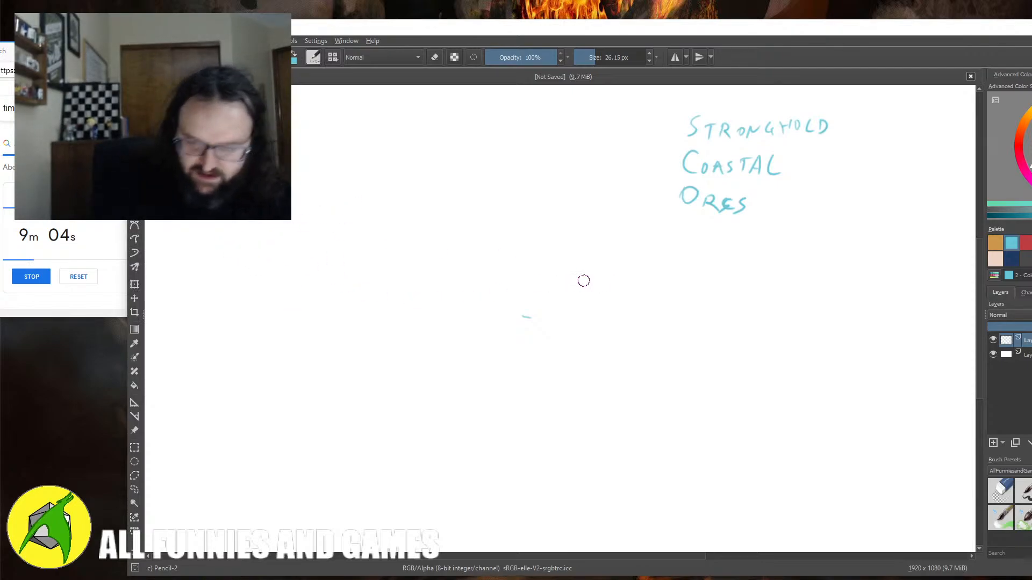
key(ctrl+z)
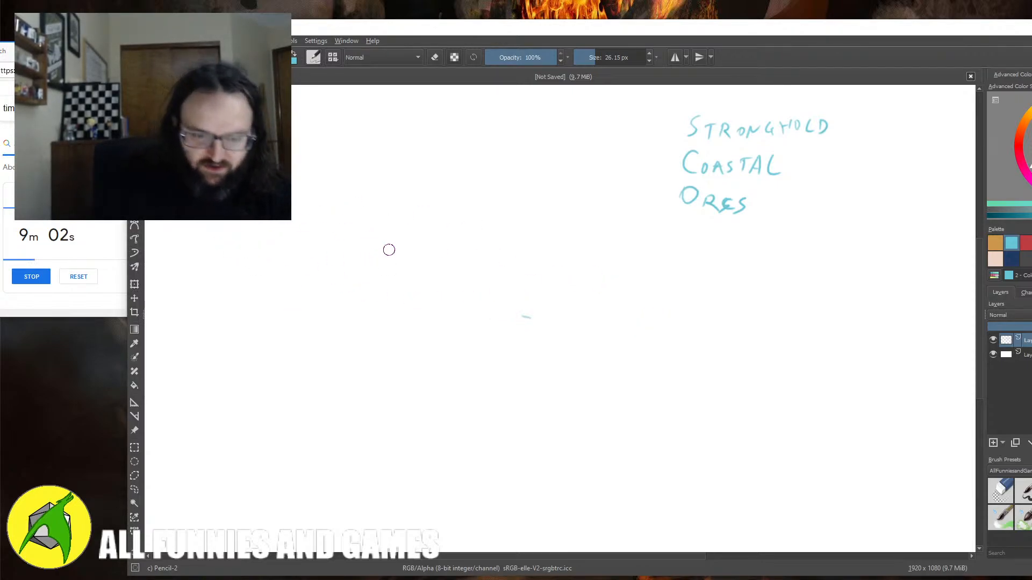
- Sketch the stronghold's floor plan with a tapered upper section, a dividing wall, straight side walls and a flat front wall
mouse_move(393, 236)
mouse_down()
mouse_move(349, 323)
mouse_move(473, 229)
mouse_move(517, 294)
mouse_move(510, 327)
mouse_up()
drag(349, 281, 346, 334)
drag(348, 286, 506, 278)
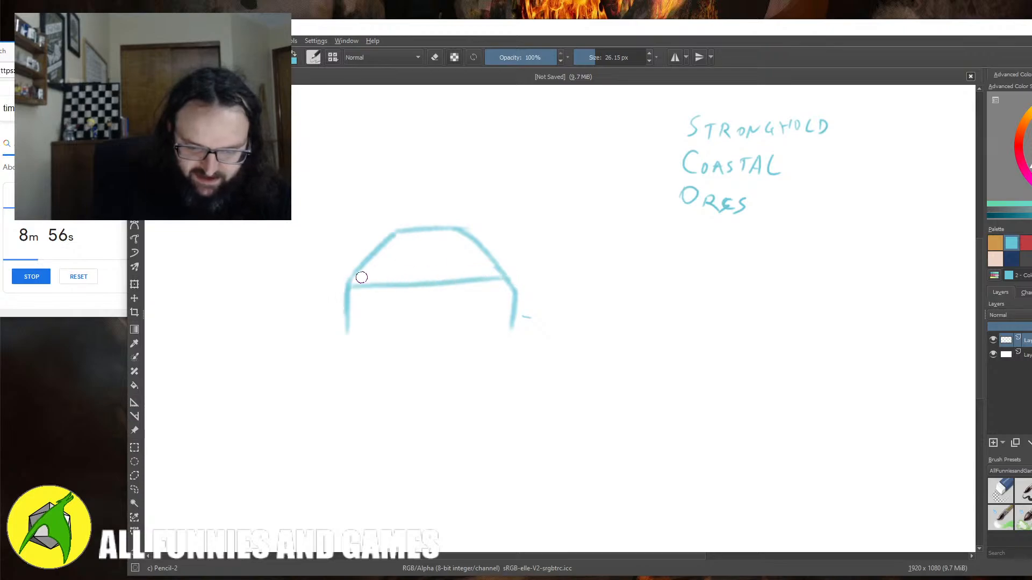
mouse_move(348, 293)
mouse_down()
mouse_move(347, 357)
mouse_move(374, 379)
mouse_up()
drag(511, 290, 495, 369)
mouse_move(344, 359)
mouse_down()
mouse_move(373, 394)
mouse_move(483, 384)
mouse_move(503, 361)
mouse_up()
- Draw round towers at the floor plan's two lower corners and on top of its tapered upper section
mouse_move(344, 357)
mouse_down()
mouse_move(317, 403)
mouse_move(378, 379)
mouse_move(364, 431)
mouse_move(316, 376)
mouse_up()
mouse_move(494, 371)
mouse_down()
mouse_move(518, 340)
mouse_move(562, 376)
mouse_up()
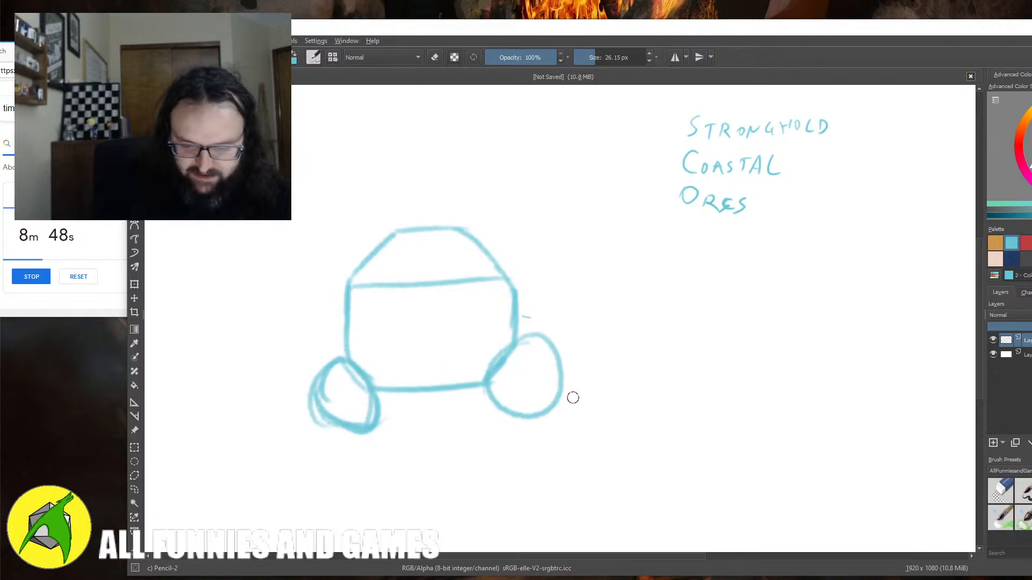
mouse_move(387, 227)
mouse_down()
mouse_move(409, 208)
mouse_move(441, 168)
mouse_move(473, 210)
mouse_move(470, 179)
mouse_move(415, 202)
mouse_move(406, 224)
mouse_move(401, 183)
mouse_move(444, 177)
mouse_move(428, 227)
mouse_move(442, 169)
mouse_move(465, 203)
mouse_up()
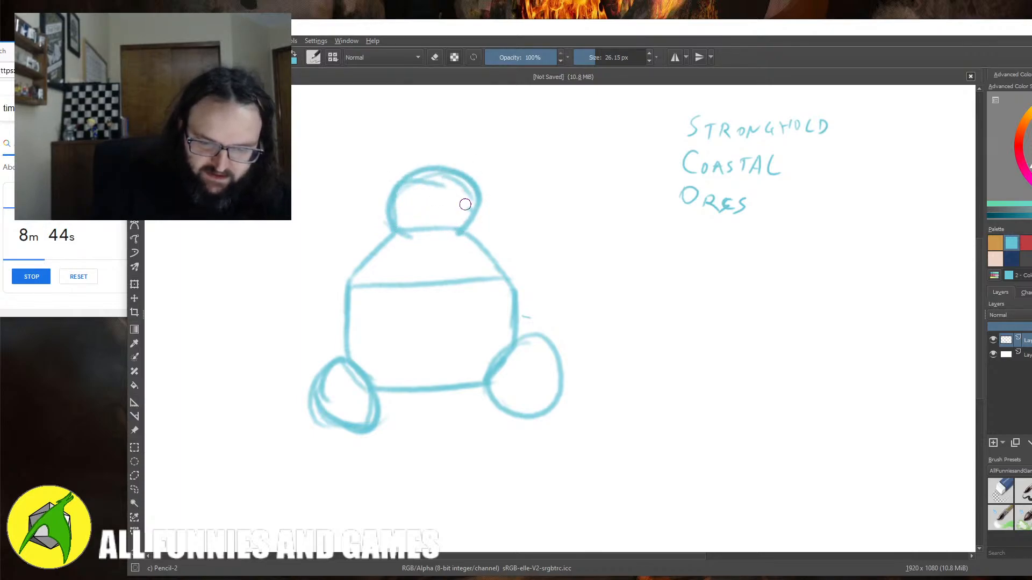
- Mark the gate with two short posts on the lower wall and put an X in each of the three towers
mouse_move(412, 384)
mouse_down()
mouse_move(413, 399)
mouse_move(450, 396)
mouse_up()
drag(527, 379, 528, 383)
drag(344, 391, 345, 397)
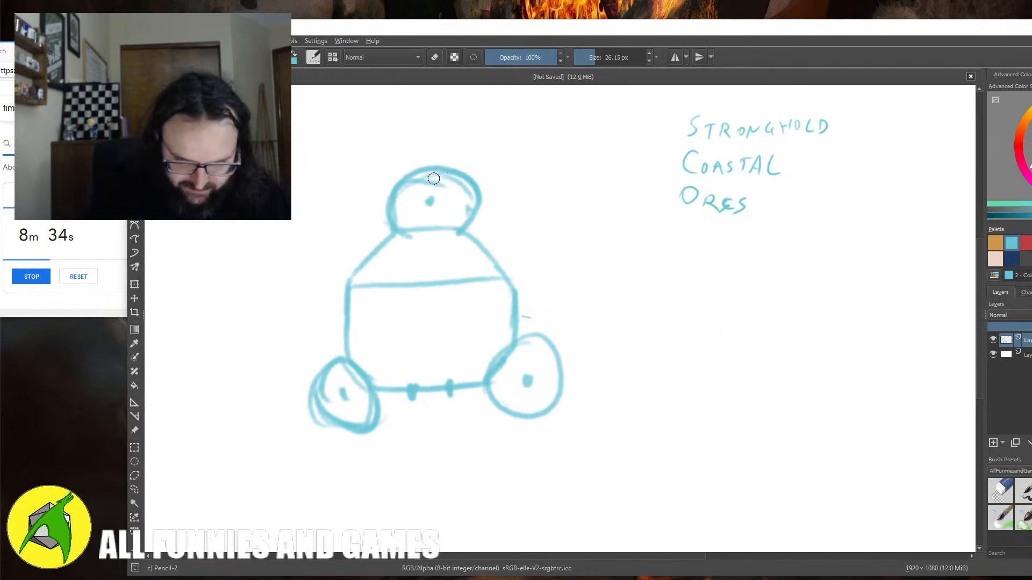
mouse_move(531, 372)
mouse_down()
mouse_move(524, 402)
mouse_move(549, 387)
mouse_up()
drag(355, 378, 336, 409)
mouse_move(332, 387)
mouse_down()
mouse_move(335, 408)
mouse_move(361, 402)
mouse_up()
mouse_move(418, 188)
mouse_down()
mouse_move(435, 206)
mouse_move(414, 223)
mouse_up()
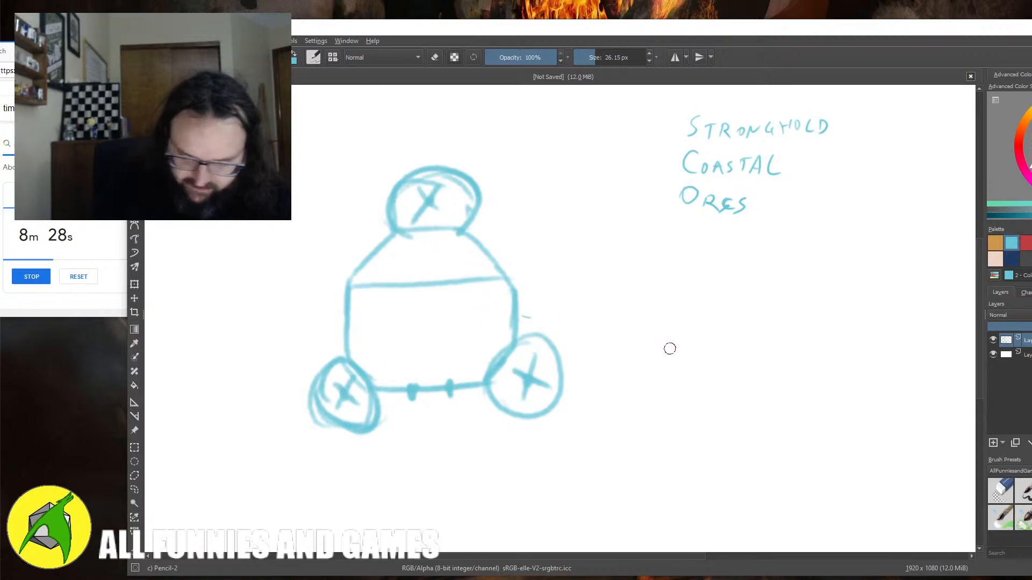
- Sketch the stronghold in perspective beside the floor plan, starting with the outer walls and an arched gateway in the front wall
mouse_move(654, 324)
mouse_down()
mouse_move(604, 295)
mouse_move(698, 253)
mouse_move(809, 267)
mouse_up()
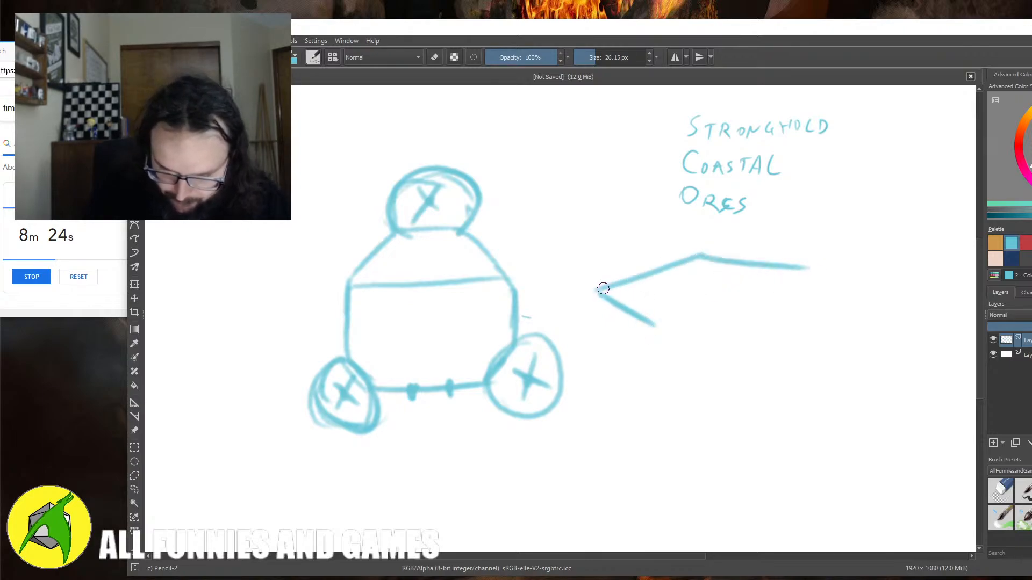
mouse_move(600, 293)
mouse_down()
mouse_move(595, 343)
mouse_move(679, 331)
mouse_move(698, 341)
mouse_up()
drag(644, 325, 639, 387)
drag(645, 333, 681, 404)
mouse_move(595, 309)
mouse_down()
mouse_move(597, 364)
mouse_move(639, 387)
mouse_up()
drag(694, 343, 734, 357)
mouse_move(681, 403)
mouse_down()
mouse_move(703, 412)
mouse_move(732, 362)
mouse_move(781, 355)
mouse_move(780, 414)
mouse_up()
drag(732, 402, 777, 414)
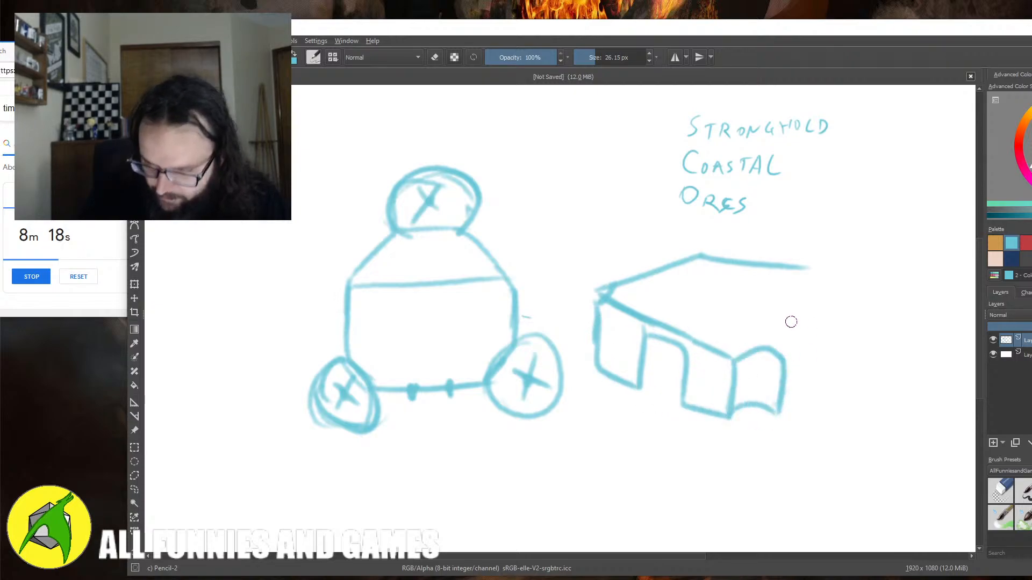
- Draw the inner dividing wall of the perspective stronghold and add a small doorway to it
mouse_move(703, 258)
mouse_down()
mouse_move(806, 314)
mouse_move(785, 353)
mouse_up()
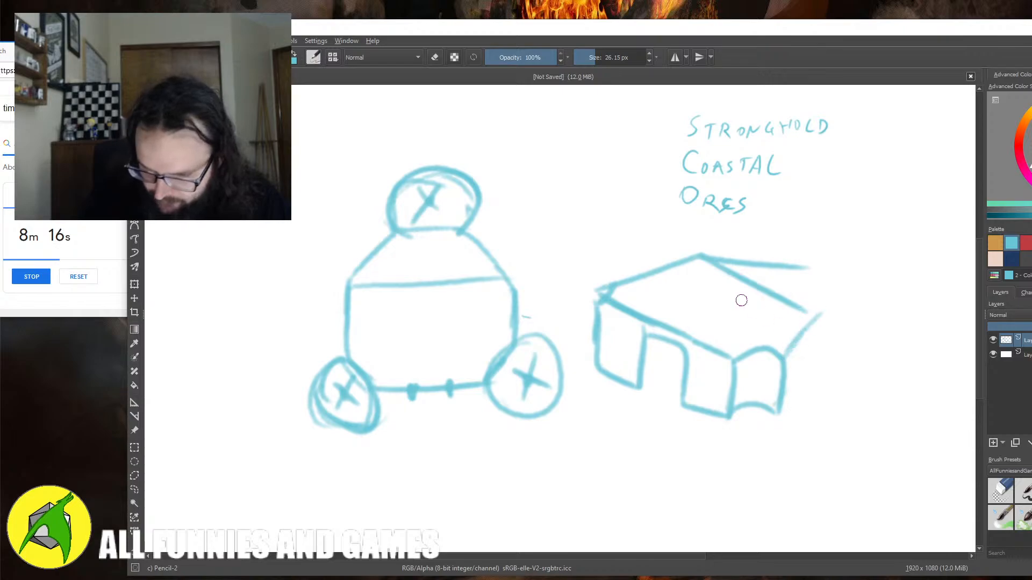
mouse_move(701, 257)
mouse_down()
mouse_move(641, 313)
mouse_move(708, 300)
mouse_move(777, 344)
mouse_up()
mouse_move(734, 309)
mouse_down()
mouse_move(737, 295)
mouse_move(758, 323)
mouse_up()
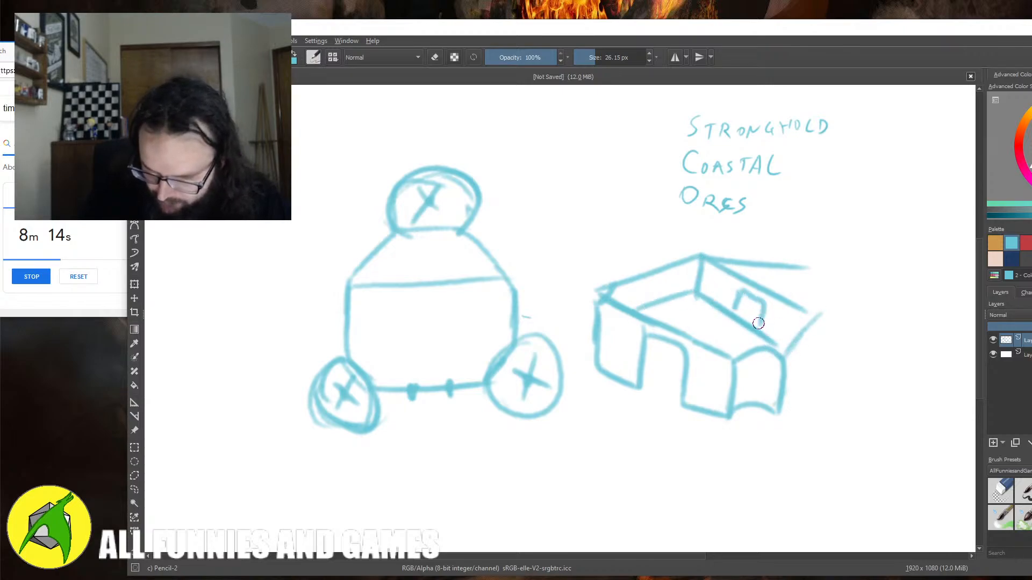
- Complete the perspective stronghold's right side wall and add round towers at its rear, front and left corners
mouse_move(769, 263)
mouse_down()
mouse_move(793, 247)
mouse_move(858, 261)
mouse_move(849, 298)
mouse_move(875, 282)
mouse_up()
mouse_move(797, 334)
mouse_down()
mouse_move(839, 287)
mouse_move(845, 343)
mouse_up()
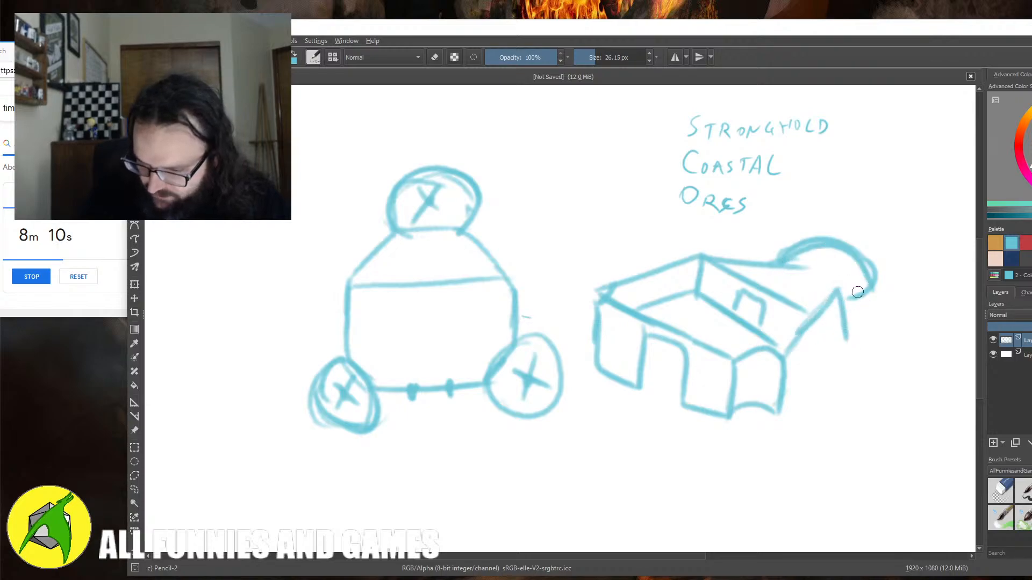
mouse_move(876, 268)
mouse_down()
mouse_move(871, 344)
mouse_move(840, 345)
mouse_move(778, 402)
mouse_up()
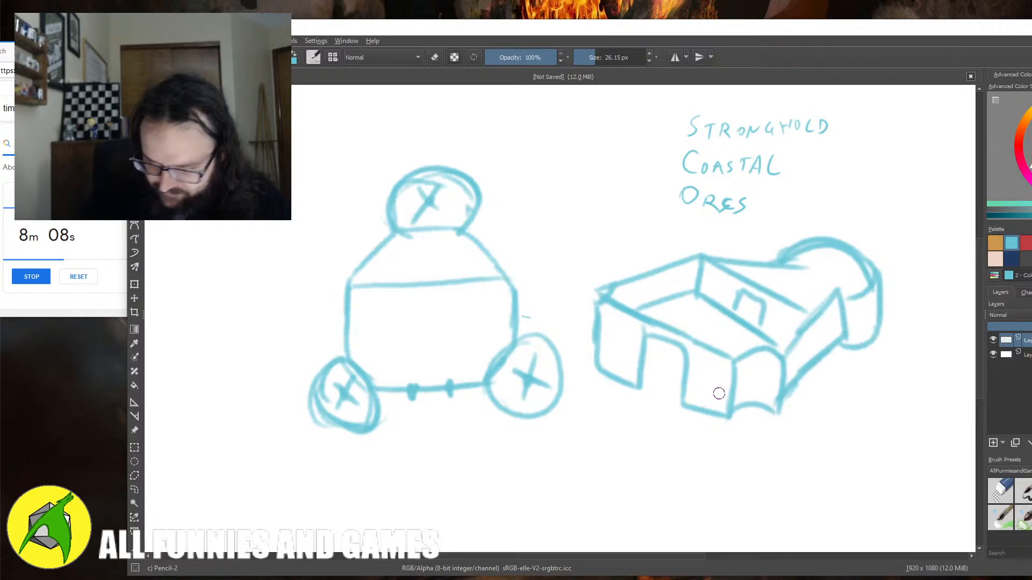
mouse_move(721, 417)
mouse_down()
mouse_move(740, 458)
mouse_move(786, 418)
mouse_up()
drag(593, 304, 561, 371)
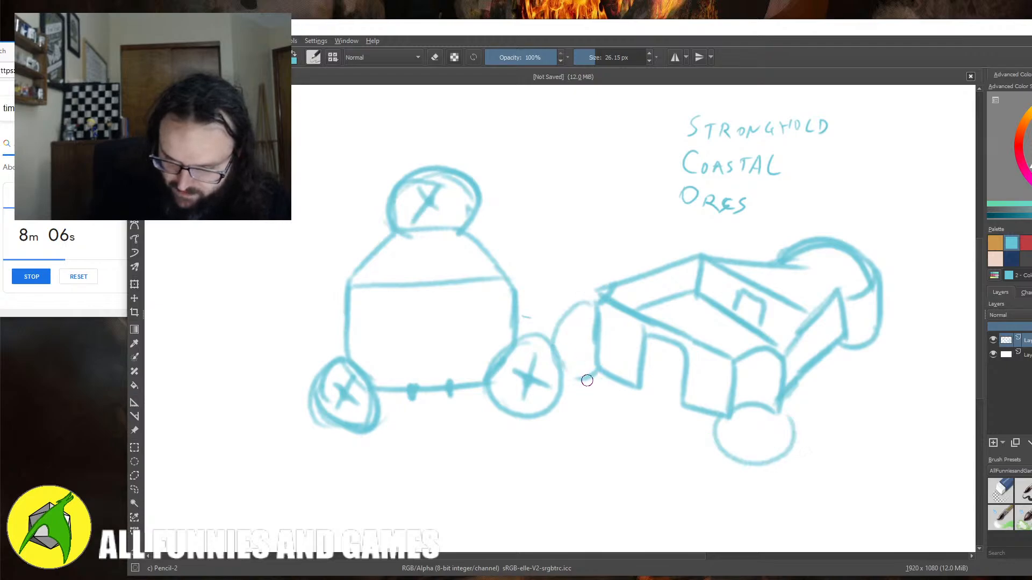
- Add a small oval in the front gateway, thicken the inner doorway's outline and sketch a ladder on the left rear wall
drag(655, 378, 654, 370)
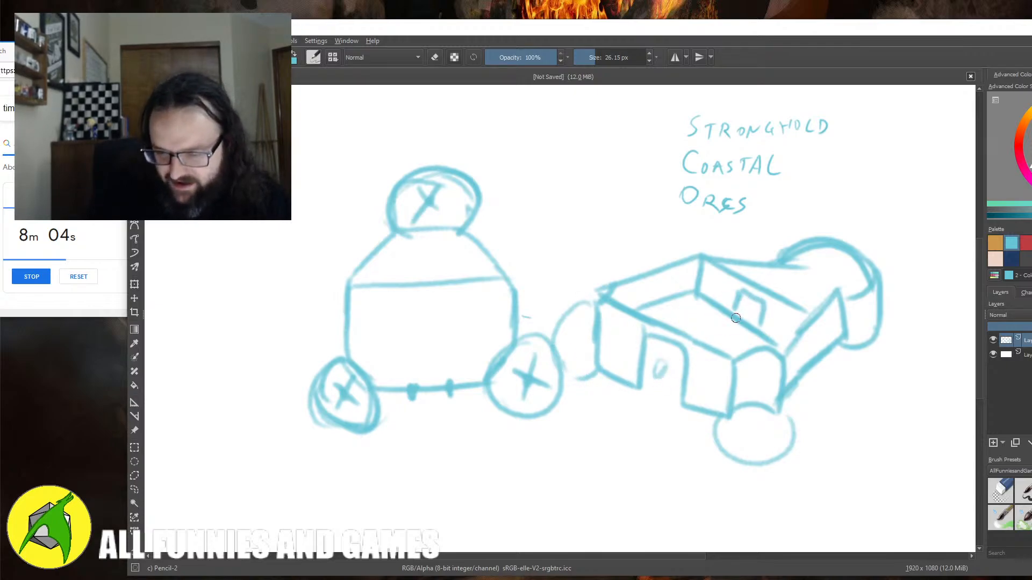
mouse_move(736, 318)
mouse_down()
mouse_move(745, 295)
mouse_move(761, 326)
mouse_move(754, 297)
mouse_move(731, 315)
mouse_up()
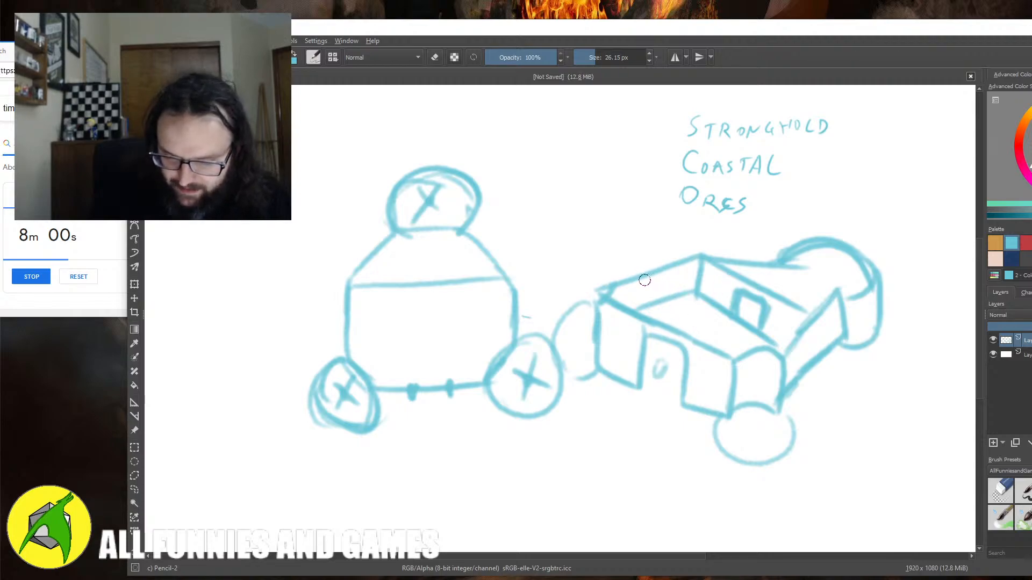
drag(647, 278, 656, 317)
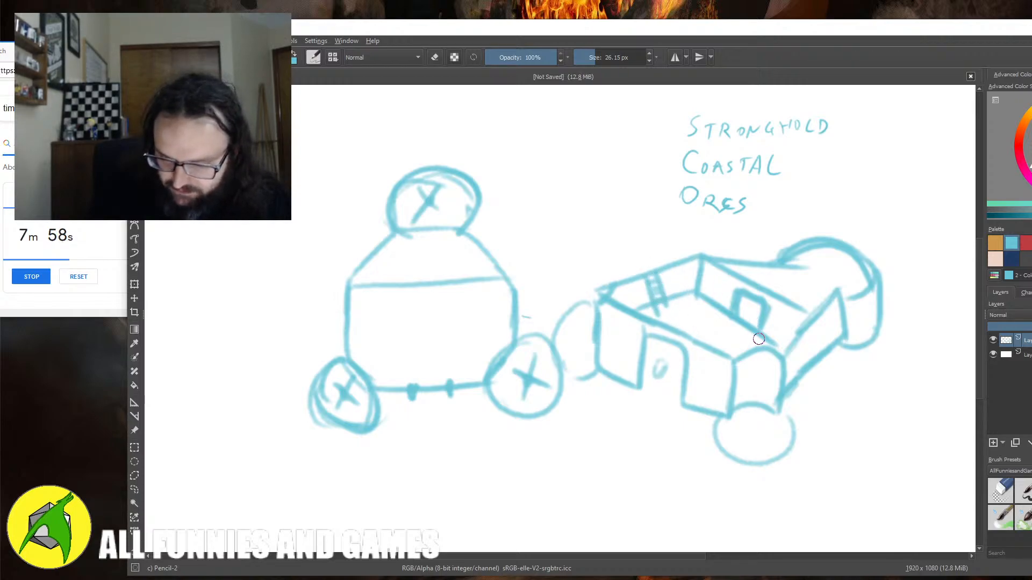
- Thicken the perspective stronghold's wall tops at the inner wall's right end and along the left and rear walls
drag(801, 324, 765, 336)
drag(774, 343, 791, 330)
key(ctrl+z)
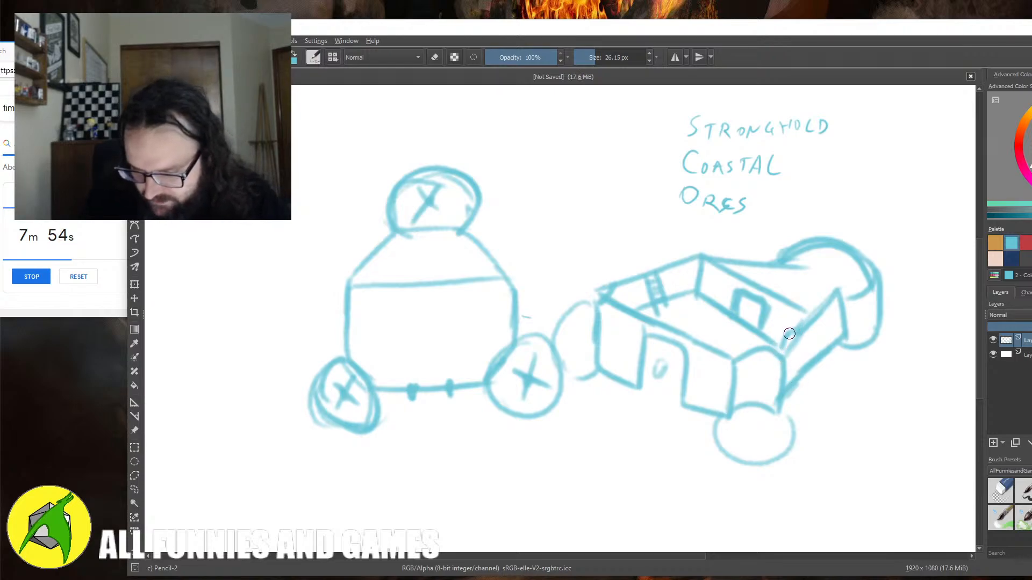
drag(709, 439, 648, 432)
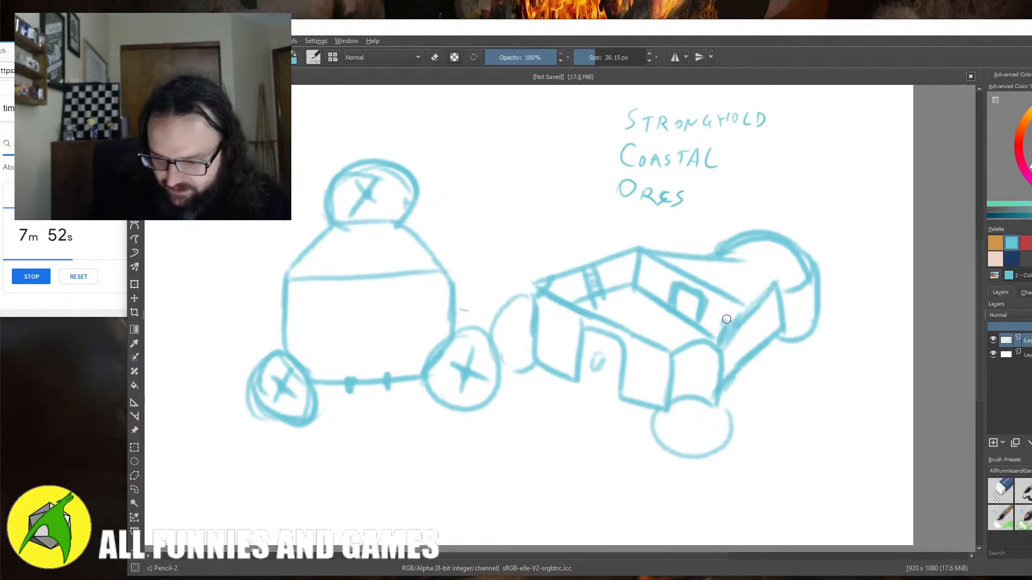
drag(727, 319, 738, 317)
mouse_move(569, 281)
mouse_down()
mouse_move(625, 260)
mouse_move(579, 278)
mouse_move(605, 265)
mouse_up()
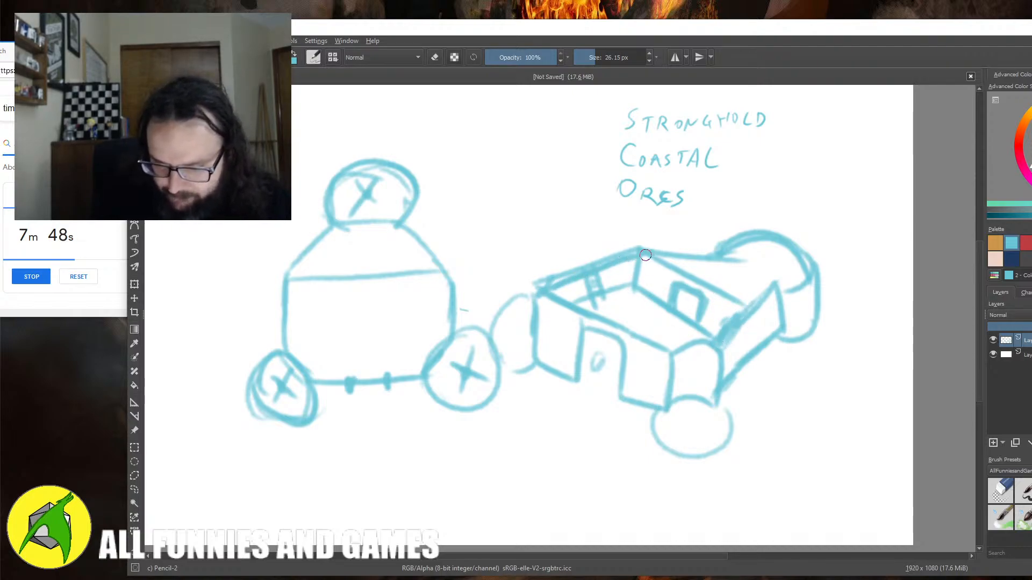
drag(625, 249, 719, 251)
drag(746, 295, 715, 345)
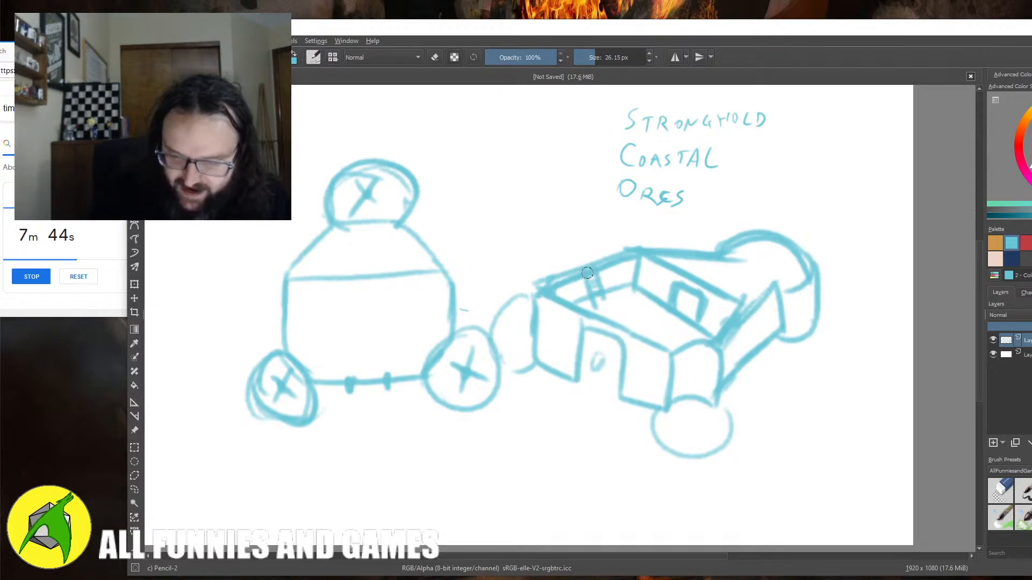
- Redraw the ladder's rails so they cross the perspective stronghold's left rear wall, and add connecting strokes to the left round tower
mouse_move(587, 273)
mouse_down()
mouse_move(525, 266)
mouse_move(575, 245)
mouse_up()
mouse_move(669, 298)
mouse_down()
mouse_move(666, 339)
mouse_move(658, 309)
mouse_move(637, 326)
mouse_move(643, 317)
mouse_up()
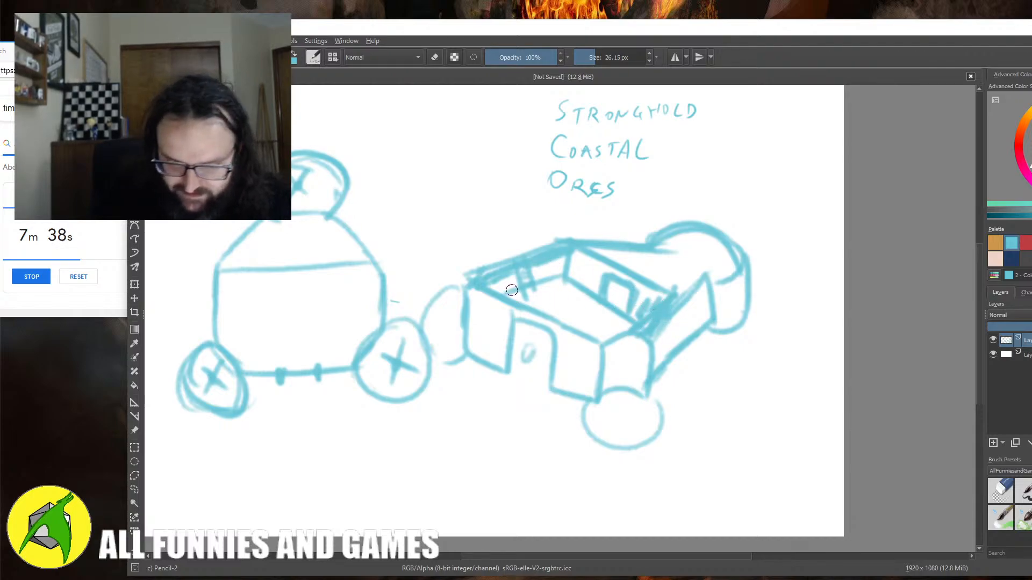
drag(512, 250, 526, 298)
drag(522, 249, 533, 290)
drag(664, 397, 594, 364)
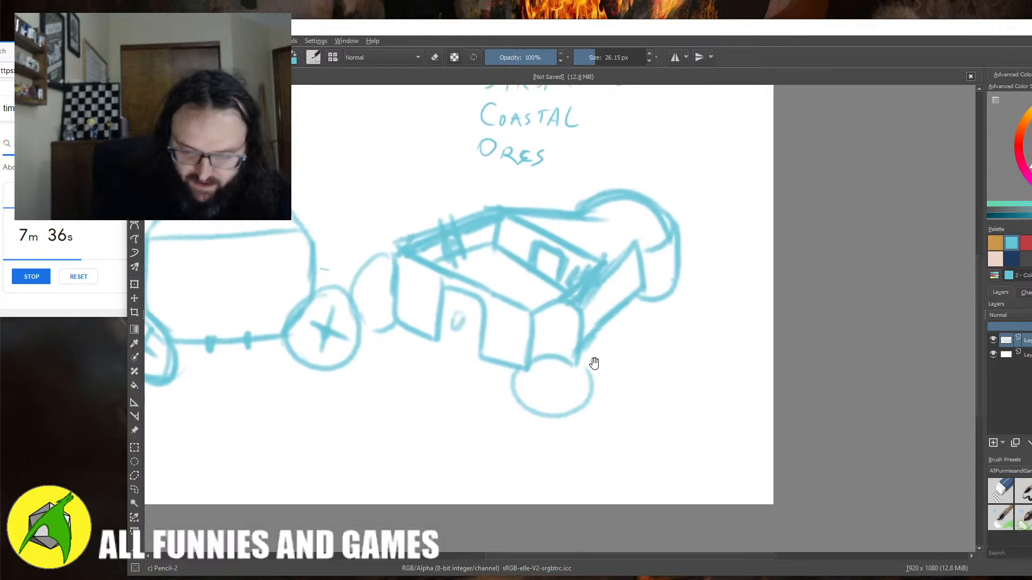
drag(332, 277, 391, 267)
drag(360, 338, 396, 323)
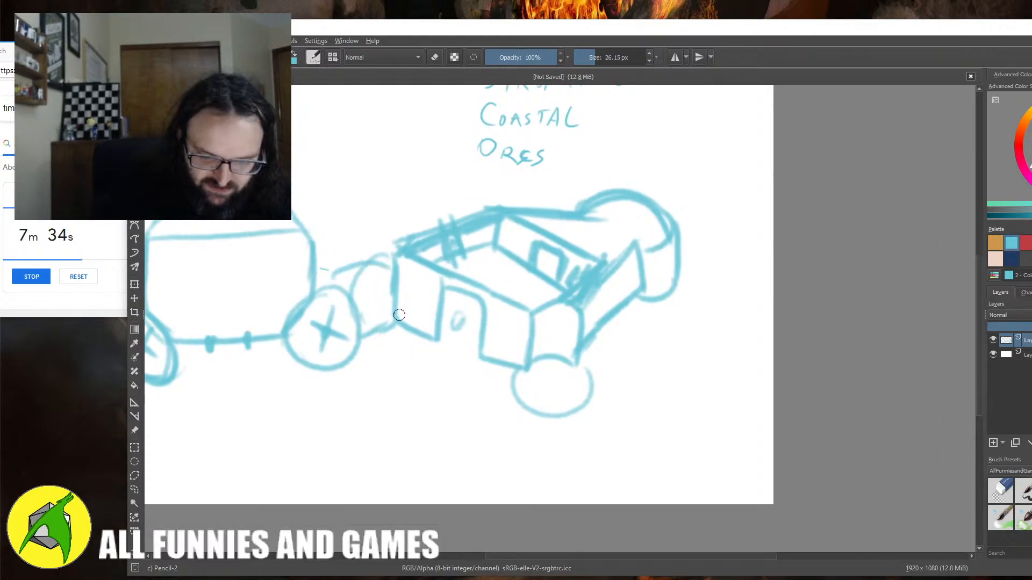
- Enclose both the floor plan and the perspective stronghold in one freehand selection, leaving out the handwritten title words
drag(460, 402, 557, 458)
drag(428, 462, 427, 429)
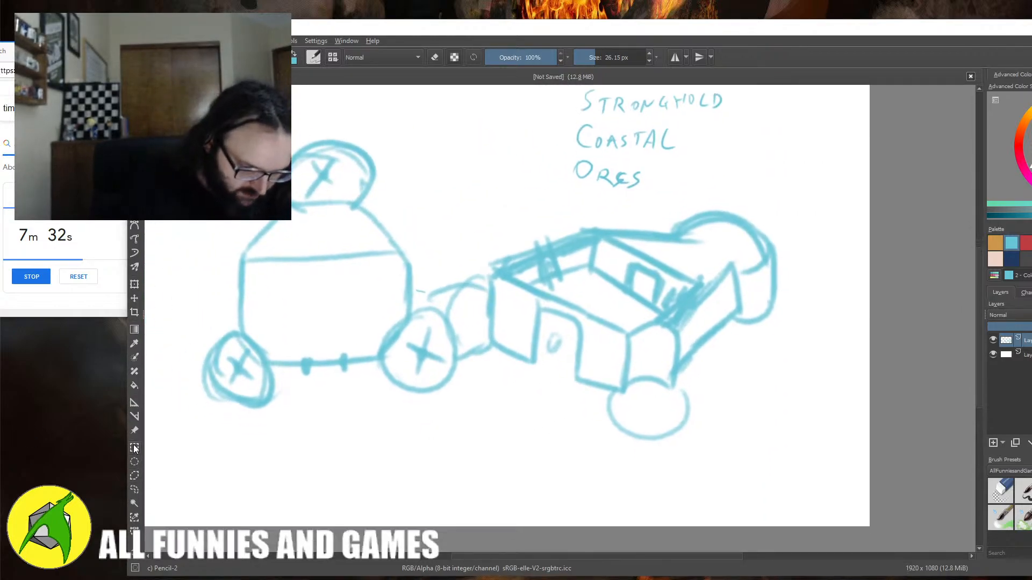
click(134, 489)
mouse_move(427, 145)
mouse_down()
mouse_move(207, 418)
mouse_move(767, 416)
mouse_move(624, 212)
mouse_move(426, 147)
mouse_up()
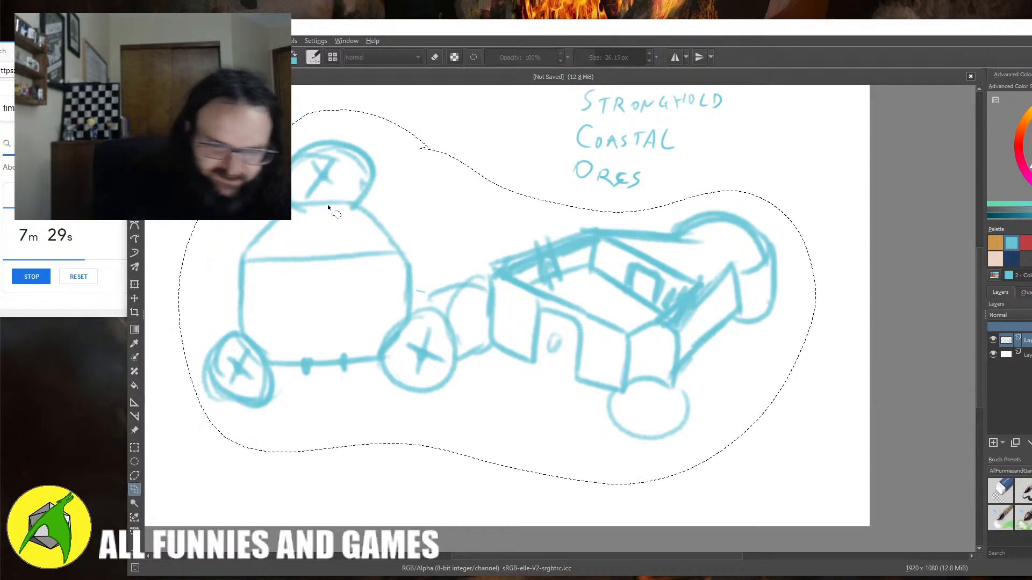
click(134, 447)
click(790, 338)
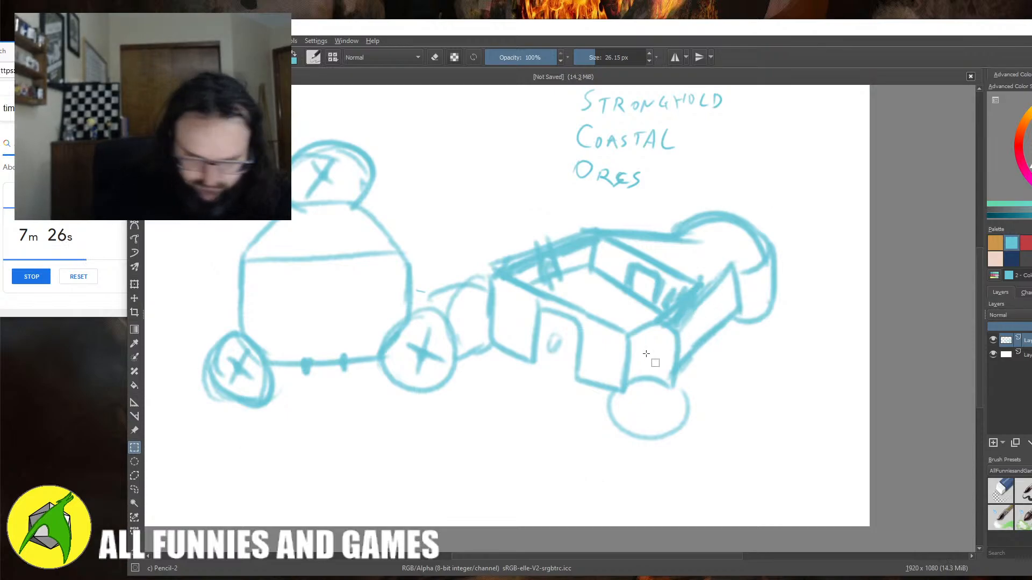
key(ctrl+z)
- Scale both selected stronghold sketches proportionally to less than half size, move them to the canvas's upper-left corner and clear the selection
click(135, 299)
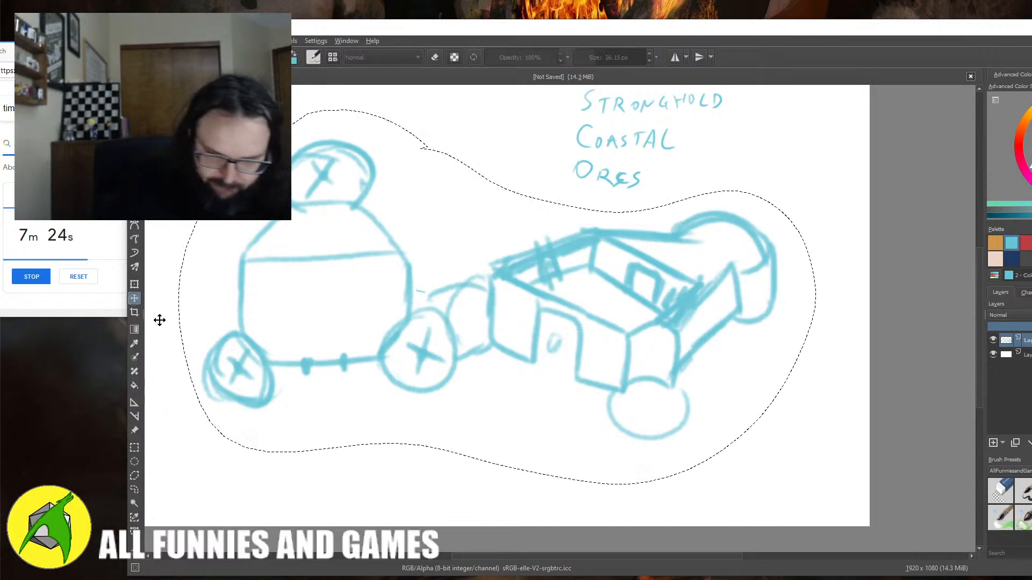
drag(755, 346, 754, 346)
click(135, 284)
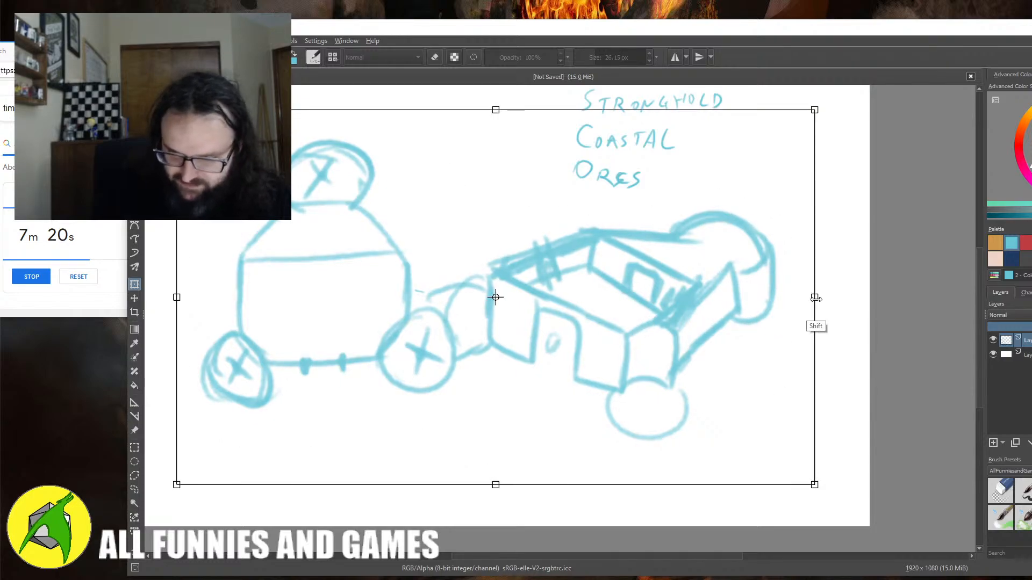
drag(816, 297, 461, 297)
mouse_move(393, 325)
mouse_down()
mouse_move(403, 256)
mouse_move(385, 211)
mouse_up()
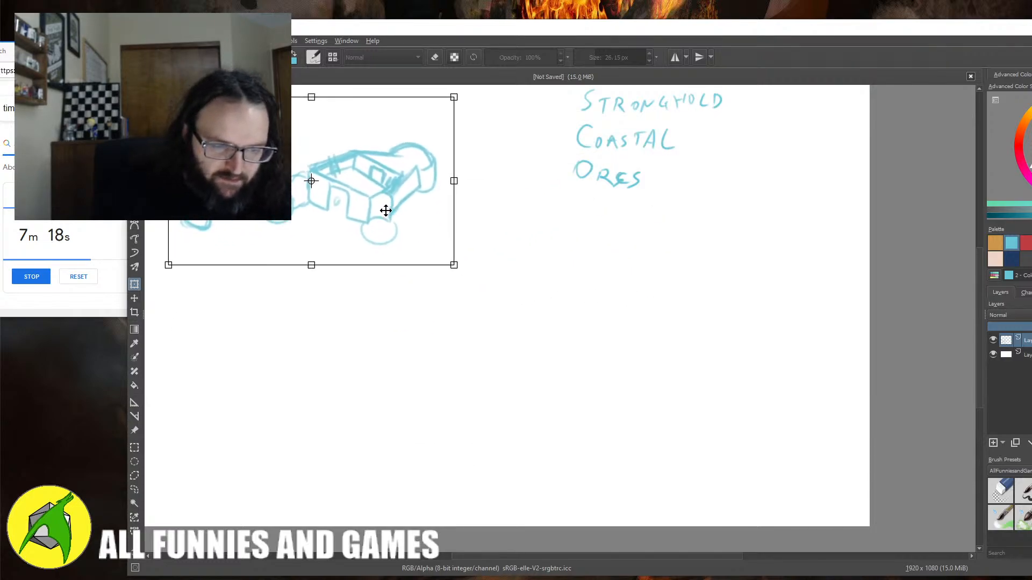
key(b)
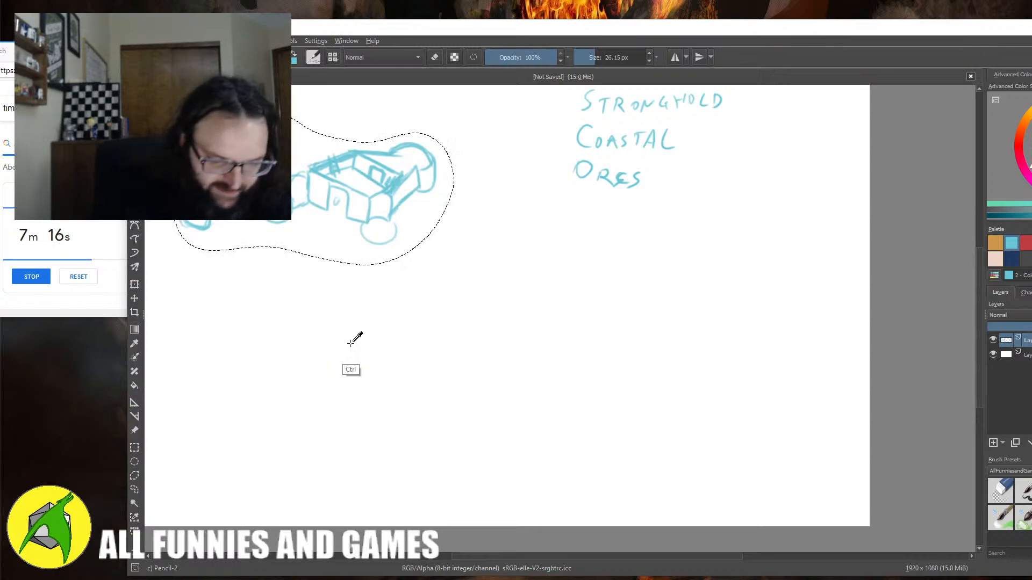
key(ctrl+z)
key(ctrl+shift+z)
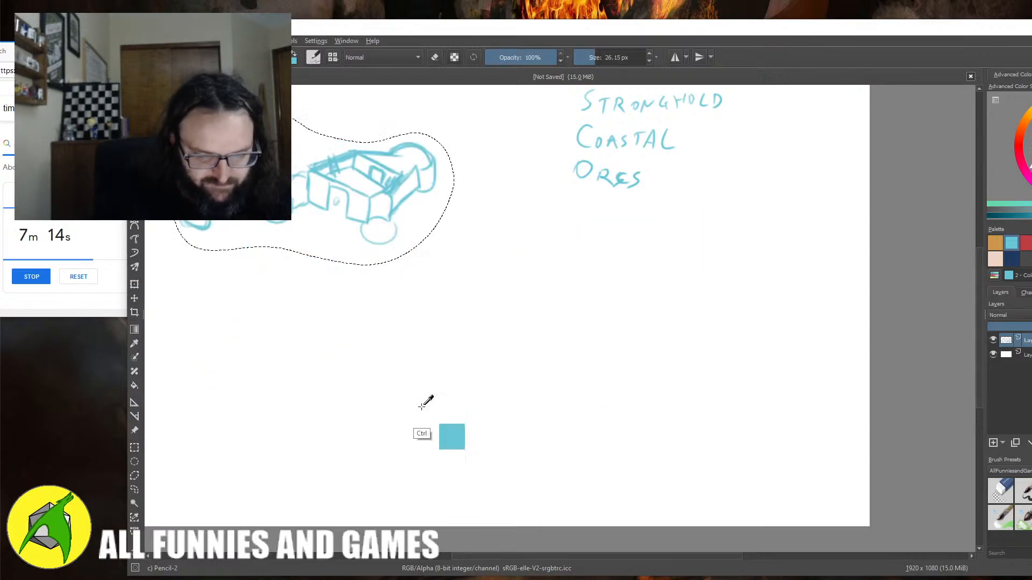
key(ctrl+shift+a)
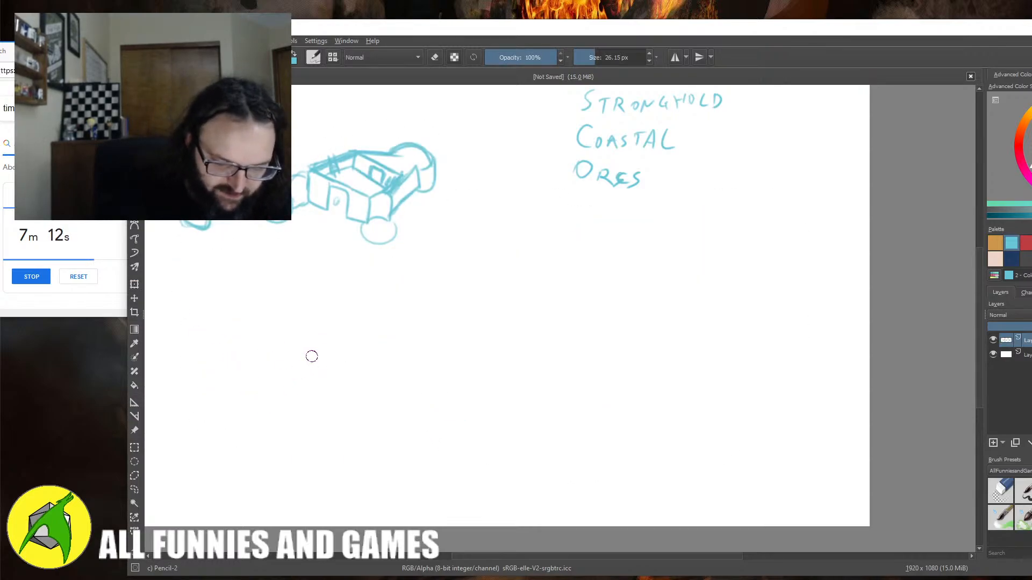
- Draw a rectangular room in the canvas's lower left, with door gaps in its front and rear walls and notched front corners
mouse_move(244, 385)
mouse_down()
mouse_move(305, 453)
mouse_move(398, 444)
mouse_up()
key(ctrl+z)
mouse_move(240, 431)
mouse_down()
mouse_move(243, 374)
mouse_move(393, 369)
mouse_up()
drag(271, 374, 310, 372)
mouse_move(380, 373)
mouse_down()
mouse_move(408, 373)
mouse_move(397, 444)
mouse_up()
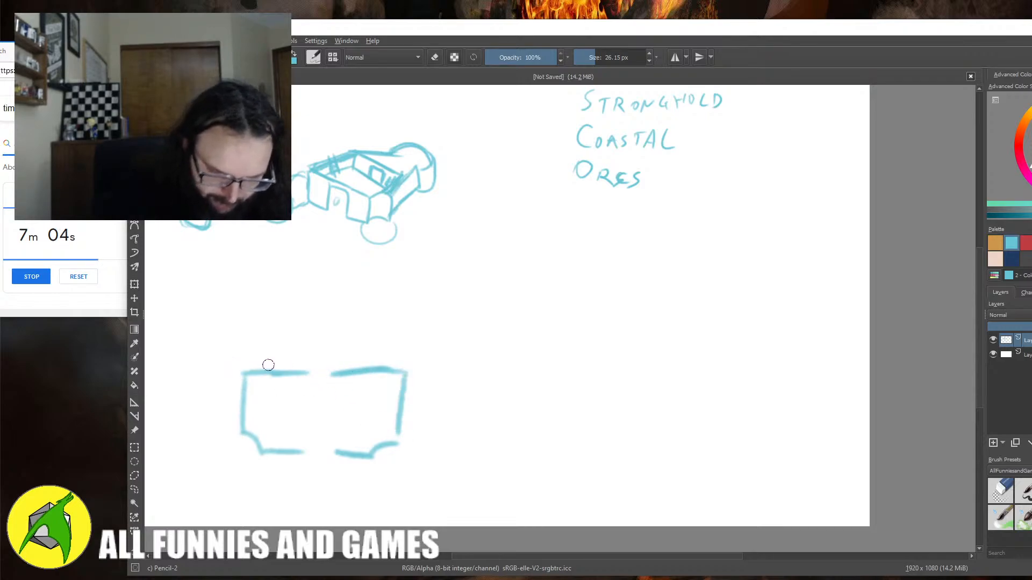
- Add a peaked rear section behind the room, thicken its outer walls and mark a small ladder inside each side wall
mouse_move(240, 371)
mouse_down()
mouse_move(292, 320)
mouse_move(279, 335)
mouse_move(350, 307)
mouse_move(397, 350)
mouse_move(406, 411)
mouse_up()
mouse_move(387, 368)
mouse_down()
mouse_move(410, 381)
mouse_move(403, 427)
mouse_move(379, 453)
mouse_up()
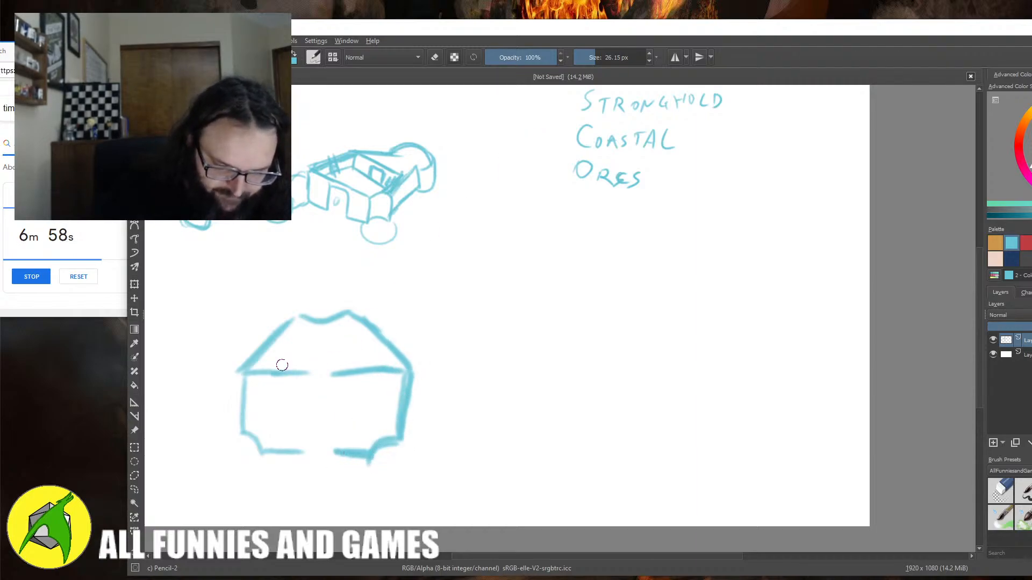
drag(299, 315, 264, 357)
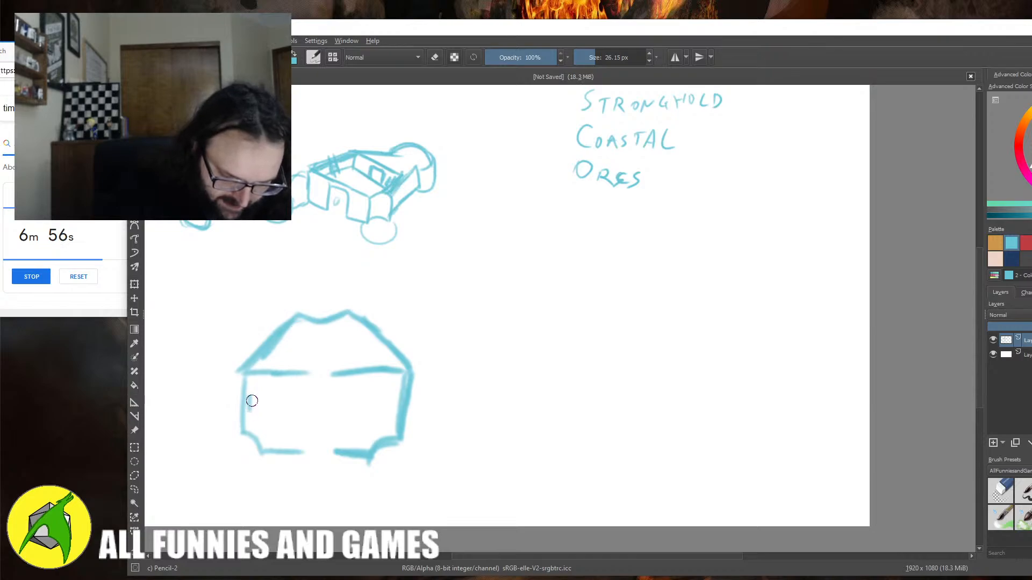
drag(395, 403, 383, 409)
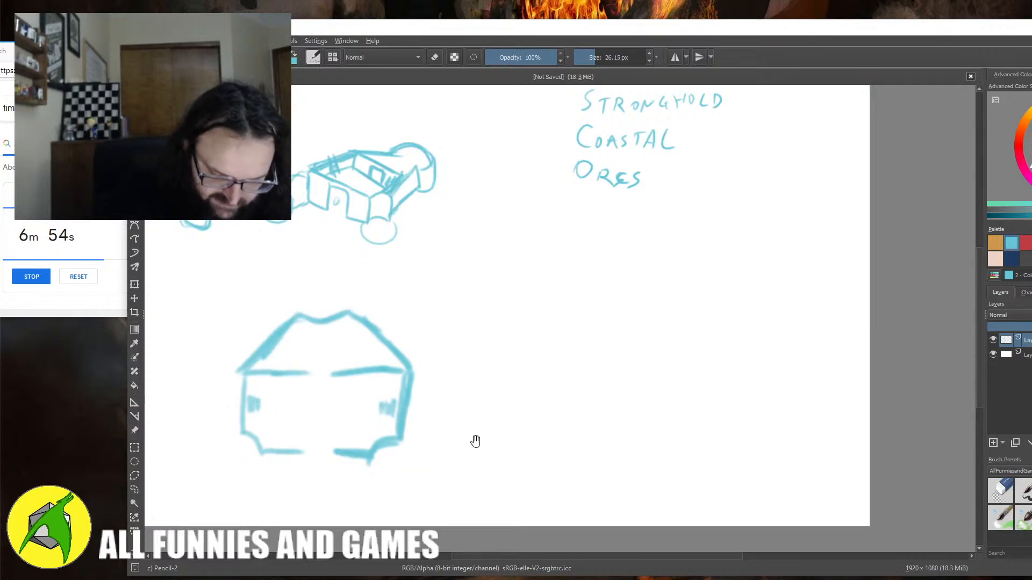
drag(475, 441, 479, 288)
drag(474, 331, 398, 363)
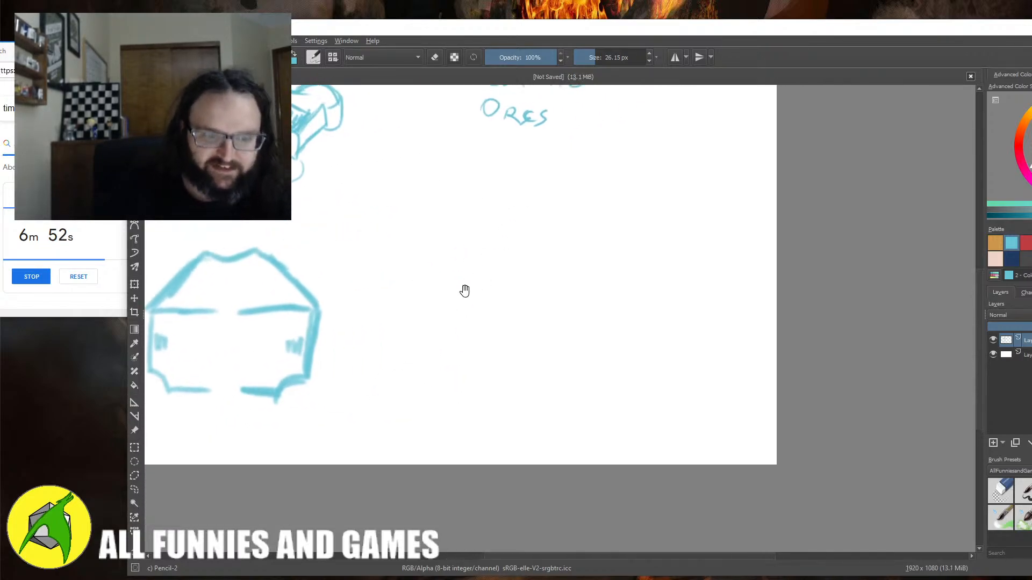
drag(464, 291, 520, 317)
mouse_move(434, 268)
mouse_down()
mouse_move(417, 235)
mouse_move(489, 272)
mouse_move(519, 325)
mouse_up()
key(ctrl+z)
key(ctrl+z)
- Beside the first plan, draw the second-level plan's round rear tower, slanted rear walls, inner edge and side walkways
mouse_move(474, 272)
mouse_down()
mouse_move(471, 241)
mouse_move(542, 222)
mouse_move(530, 280)
mouse_move(447, 310)
mouse_move(427, 397)
mouse_move(463, 326)
mouse_move(537, 327)
mouse_up()
drag(535, 278, 584, 335)
mouse_move(538, 326)
mouse_down()
mouse_move(560, 339)
mouse_move(561, 393)
mouse_up()
drag(584, 334, 580, 386)
- End both side walkways of the second-level plan in round front towers and add ladder marks on its inner side edges
mouse_move(446, 378)
mouse_down()
mouse_move(446, 405)
mouse_move(406, 392)
mouse_move(398, 439)
mouse_move(440, 409)
mouse_move(446, 437)
mouse_up()
mouse_move(562, 392)
mouse_down()
mouse_move(582, 451)
mouse_move(606, 393)
mouse_move(579, 378)
mouse_move(586, 395)
mouse_move(607, 395)
mouse_up()
drag(444, 359, 463, 371)
mouse_move(551, 380)
mouse_down()
mouse_move(578, 366)
mouse_move(436, 212)
mouse_move(486, 344)
mouse_up()
- Draw a large circle for the third-level rear tower with a shaded patch, and hatch the inner edges of the second plan's round towers
mouse_move(546, 298)
mouse_down()
mouse_move(523, 270)
mouse_move(631, 265)
mouse_move(599, 304)
mouse_move(576, 301)
mouse_move(606, 286)
mouse_up()
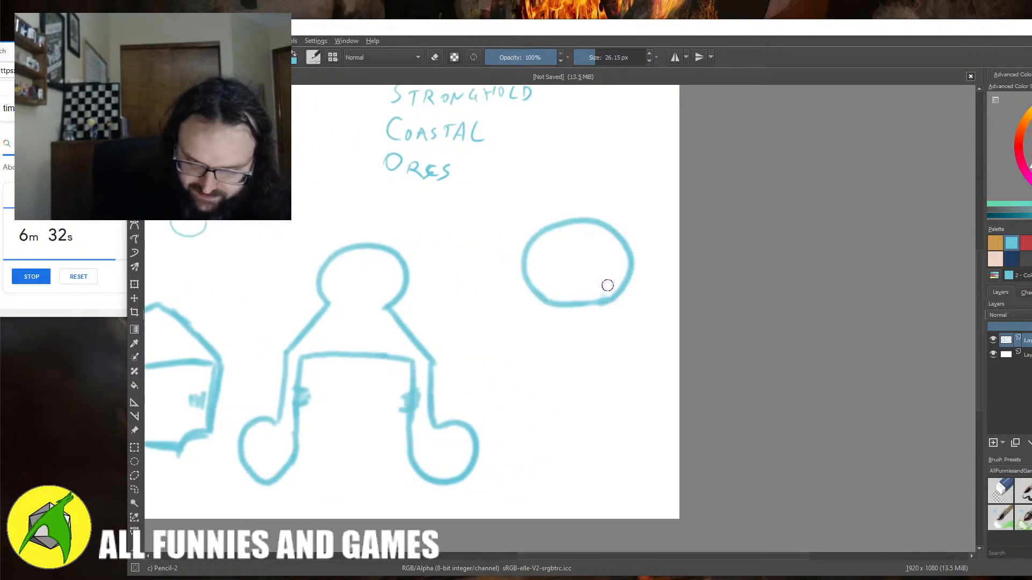
drag(587, 240, 603, 266)
mouse_move(335, 300)
mouse_down()
mouse_move(345, 295)
mouse_move(336, 275)
mouse_up()
drag(334, 269, 341, 265)
drag(344, 259, 388, 264)
drag(395, 260, 398, 267)
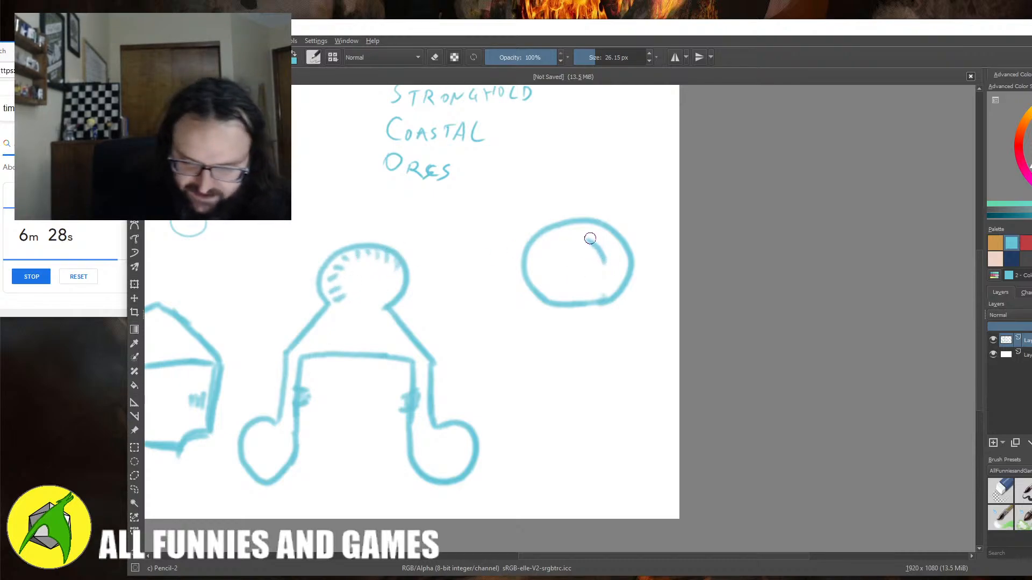
mouse_move(590, 238)
mouse_down()
mouse_move(605, 228)
mouse_move(619, 260)
mouse_move(591, 228)
mouse_move(617, 245)
mouse_move(729, 218)
mouse_up()
drag(378, 397, 383, 438)
drag(562, 405, 587, 435)
- Draw two small ovals below the large circle for the third-level front towers and shade a patch in the upper right of each
mouse_move(667, 420)
mouse_down()
mouse_move(560, 430)
mouse_move(540, 419)
mouse_up()
drag(659, 433, 667, 424)
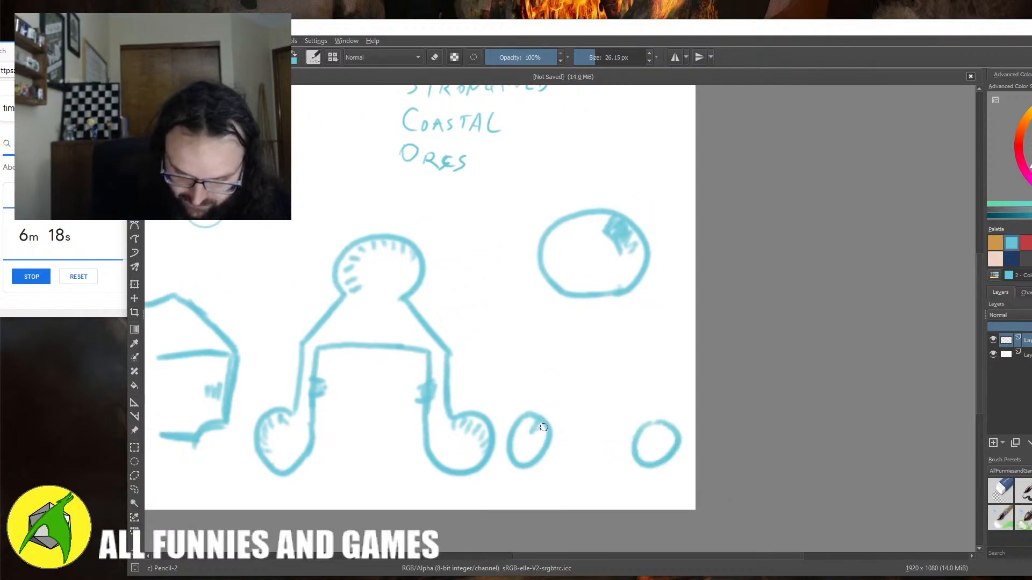
drag(544, 428, 532, 423)
drag(662, 429, 665, 458)
- Number the three level plans 1, 2 and 3 beside their drawings
drag(634, 507, 778, 532)
drag(321, 272, 320, 295)
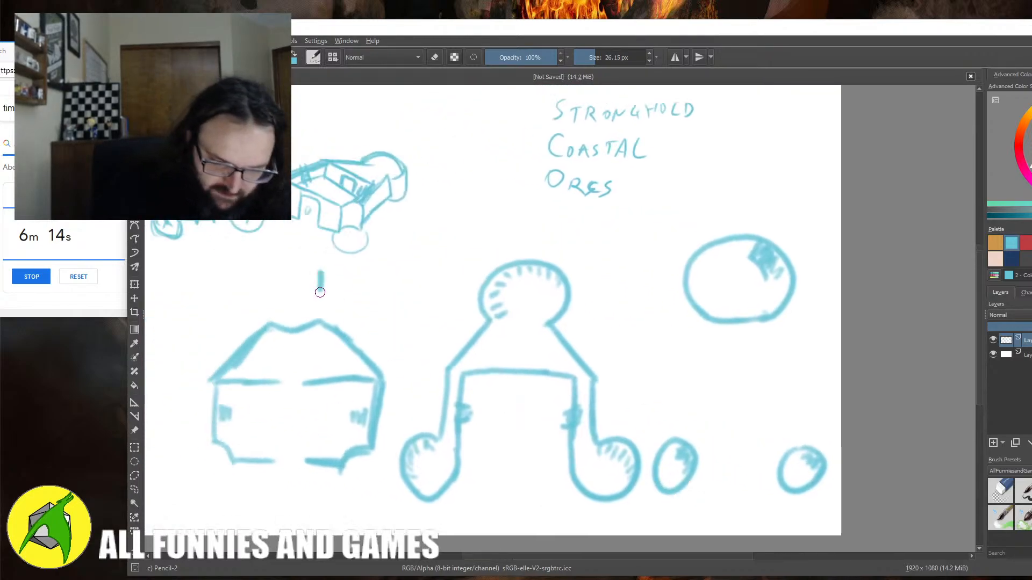
drag(596, 261, 600, 284)
drag(806, 252, 810, 276)
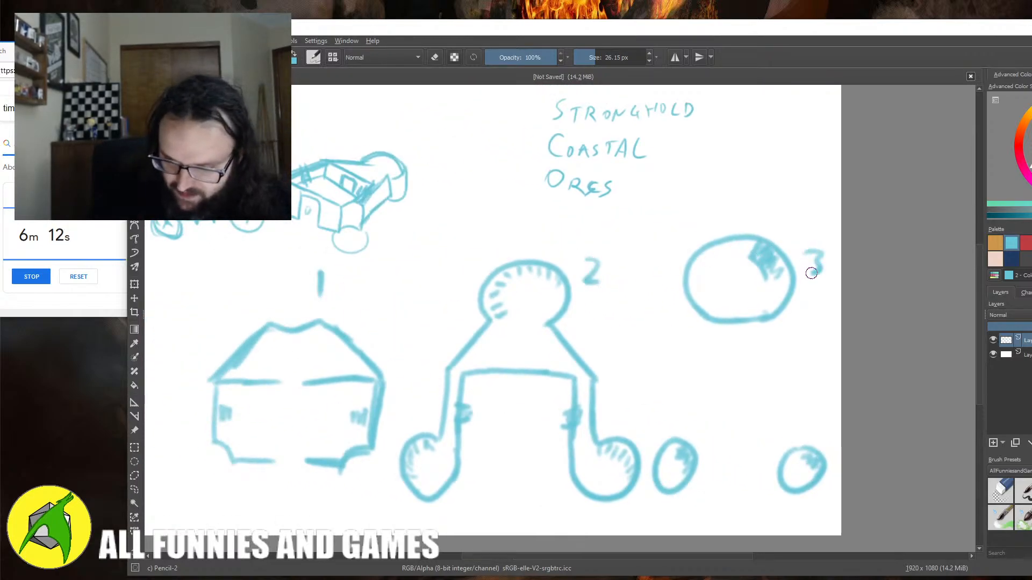
- Write the label OA inside the large third-level circle and inside both small ovals
drag(763, 361, 596, 337)
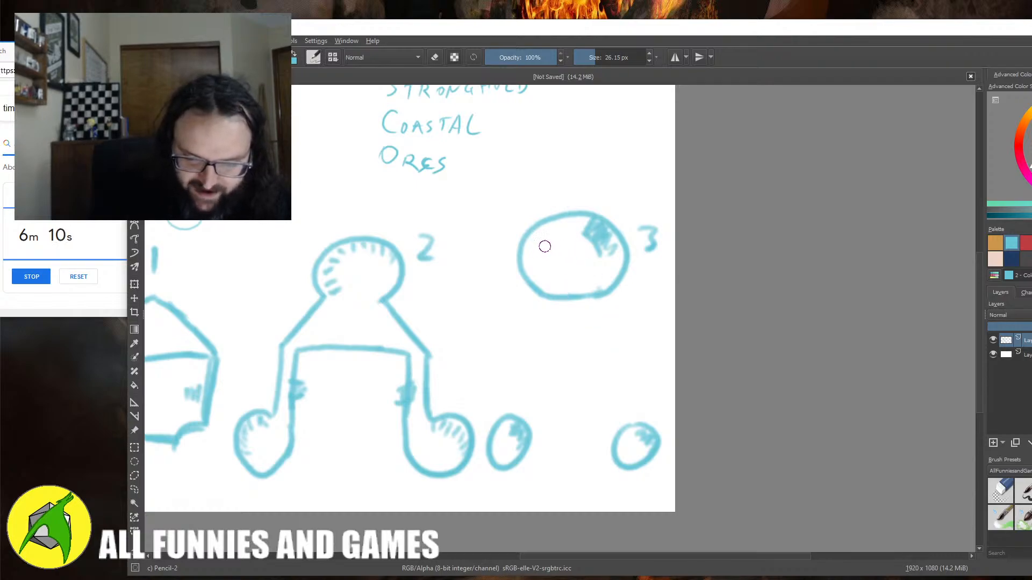
drag(547, 243, 545, 245)
mouse_move(557, 264)
mouse_down()
mouse_move(565, 243)
mouse_move(575, 263)
mouse_up()
drag(559, 256, 572, 255)
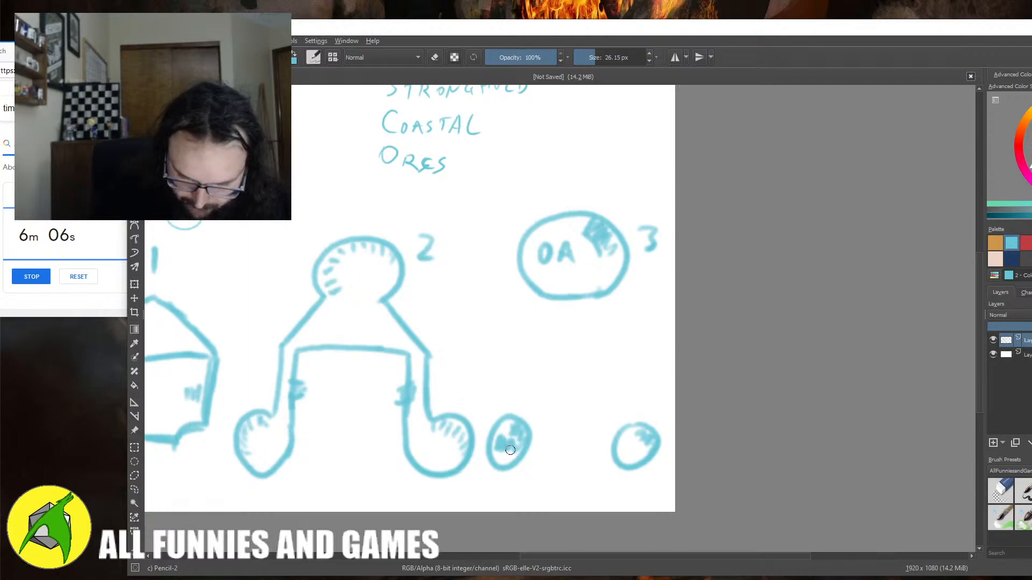
drag(621, 445, 642, 446)
- Write the legend ORC ARCHERS with OA beneath it, to the right of the handwritten title words
drag(642, 447, 623, 552)
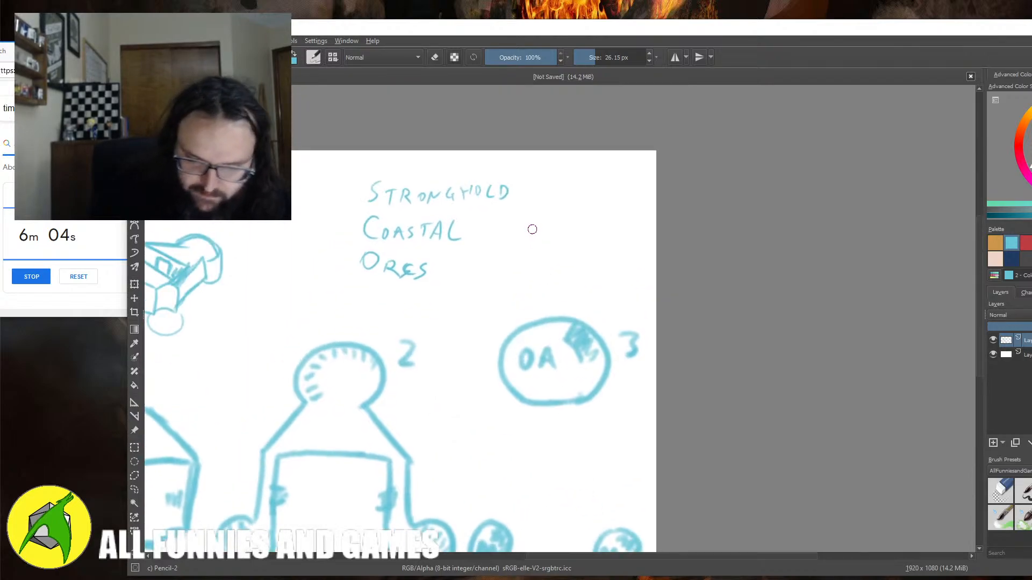
mouse_move(531, 228)
mouse_down()
mouse_move(543, 241)
mouse_move(576, 207)
mouse_move(592, 228)
mouse_move(633, 217)
mouse_move(655, 236)
mouse_up()
mouse_move(577, 241)
mouse_down()
mouse_move(587, 256)
mouse_move(563, 212)
mouse_up()
- Add two dots to the large circle and one to each small oval, write 2 before the circle's OA and rework the left oval's label
drag(571, 276, 569, 290)
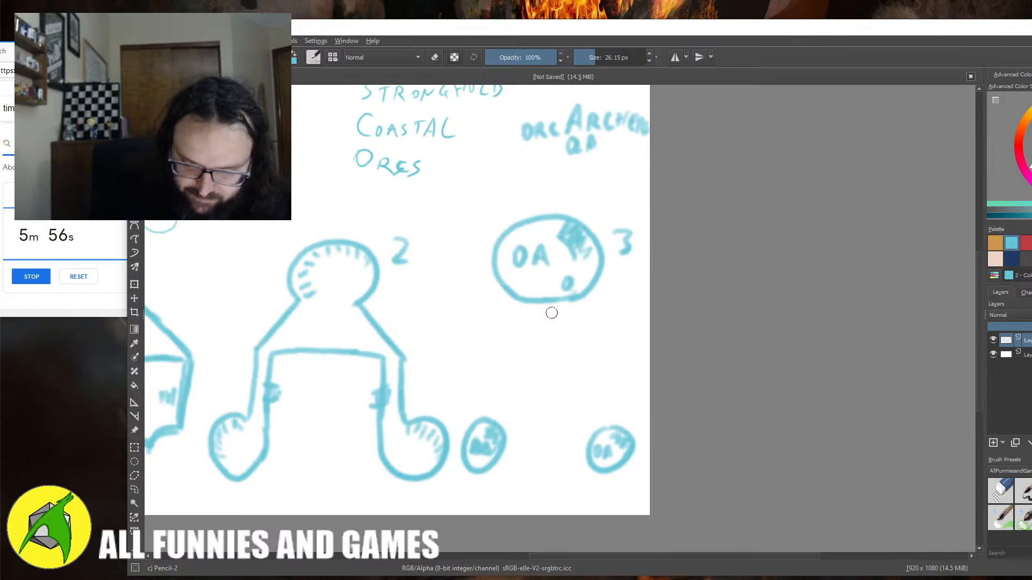
click(521, 286)
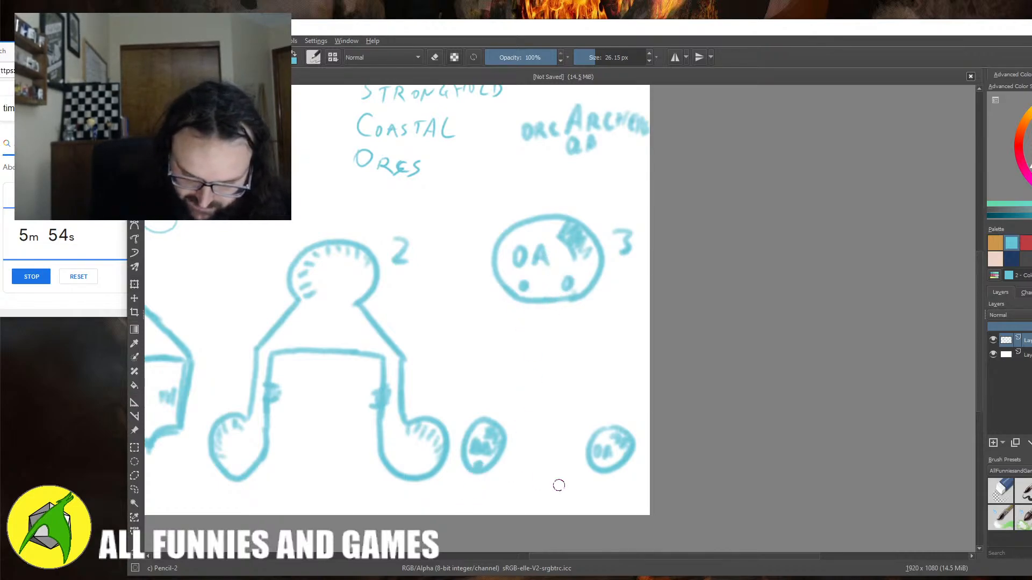
drag(500, 249, 509, 263)
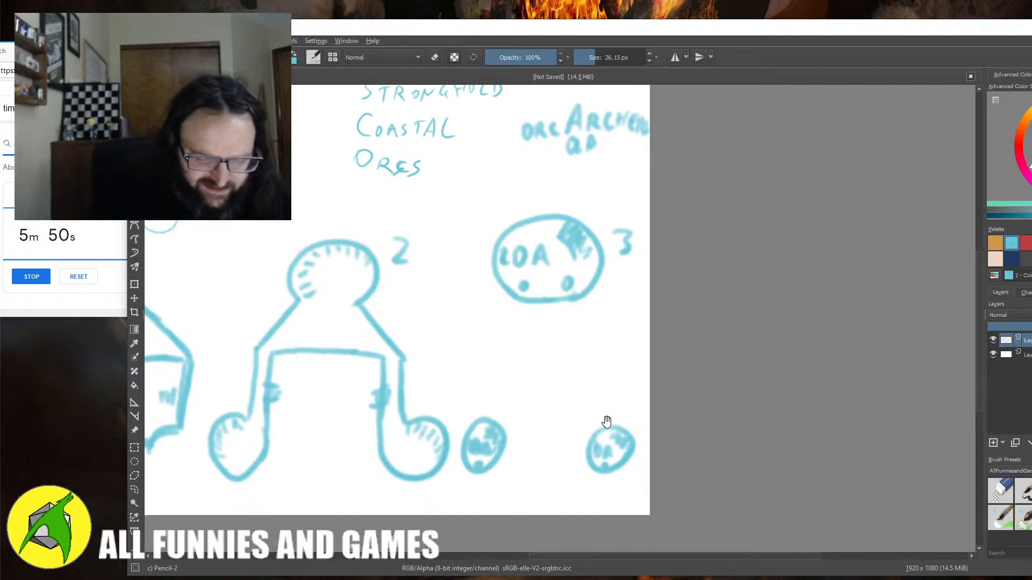
drag(518, 348, 647, 315)
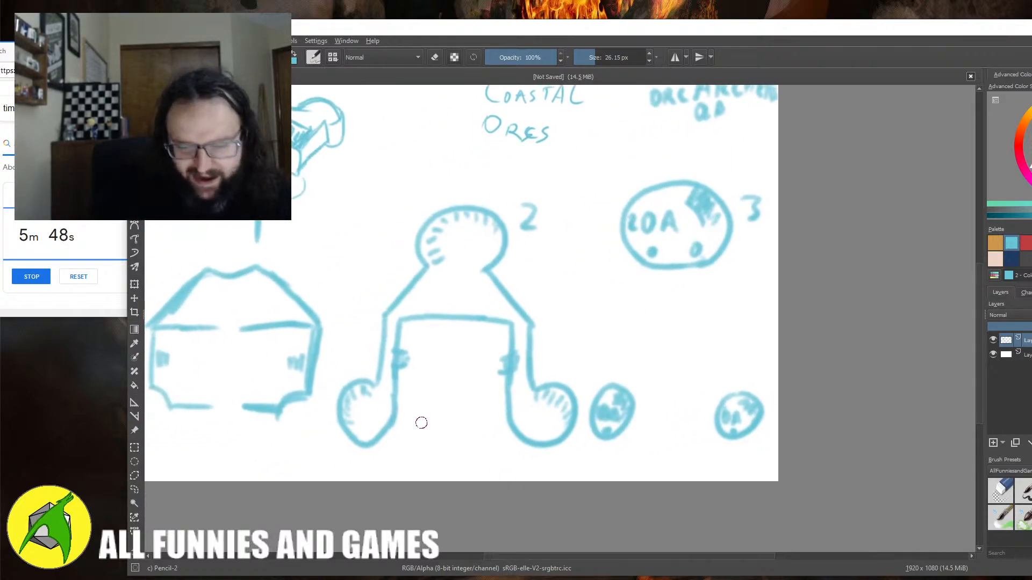
mouse_move(421, 423)
mouse_down()
mouse_move(608, 449)
mouse_move(647, 247)
mouse_up()
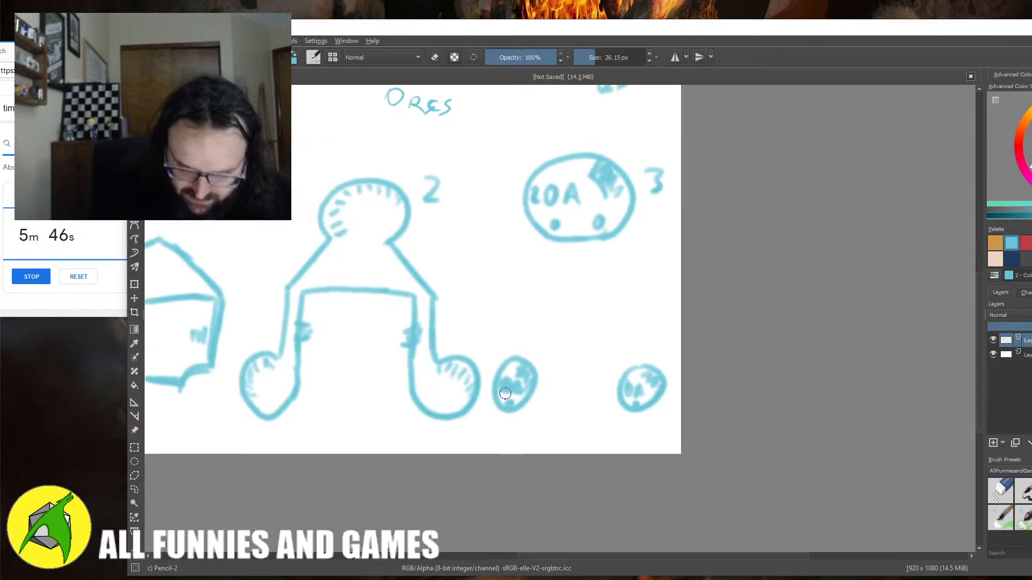
drag(505, 394, 507, 383)
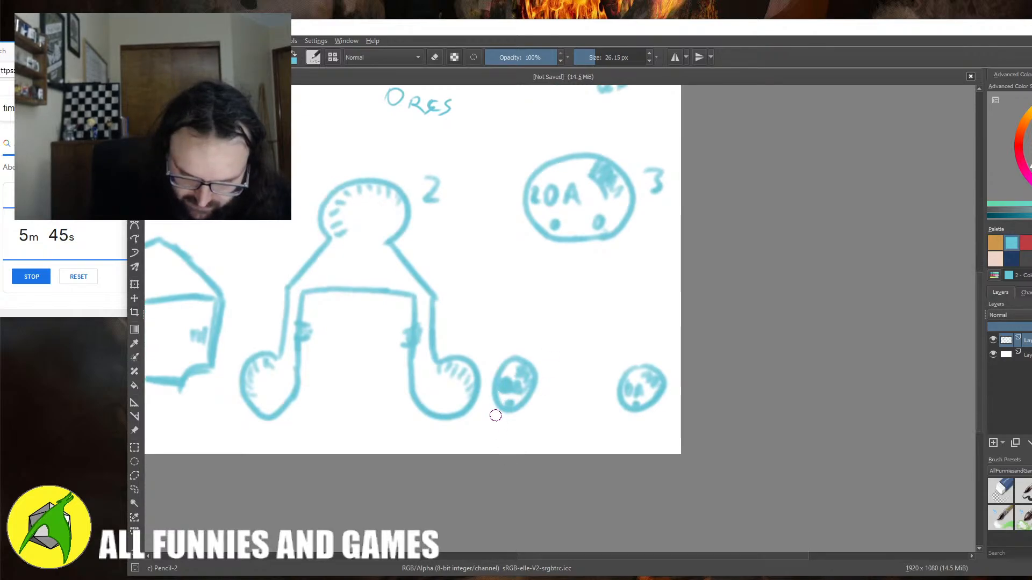
- Ink over the archer labels with a black 13.46 px brush, marking 1 OA at both small ovals and 2 in the third-level circle
click(1025, 260)
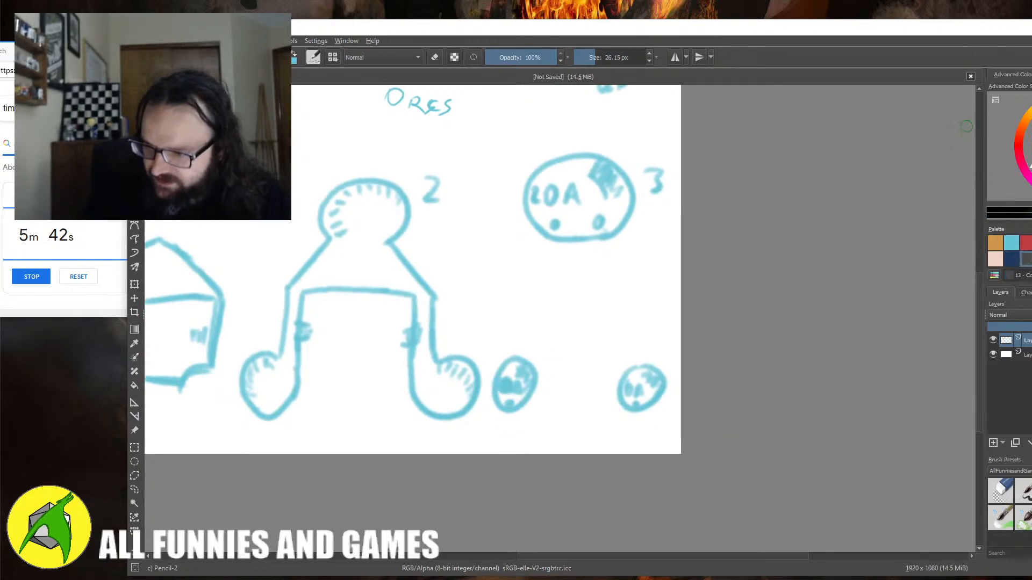
drag(953, 35, 912, 33)
click(1025, 111)
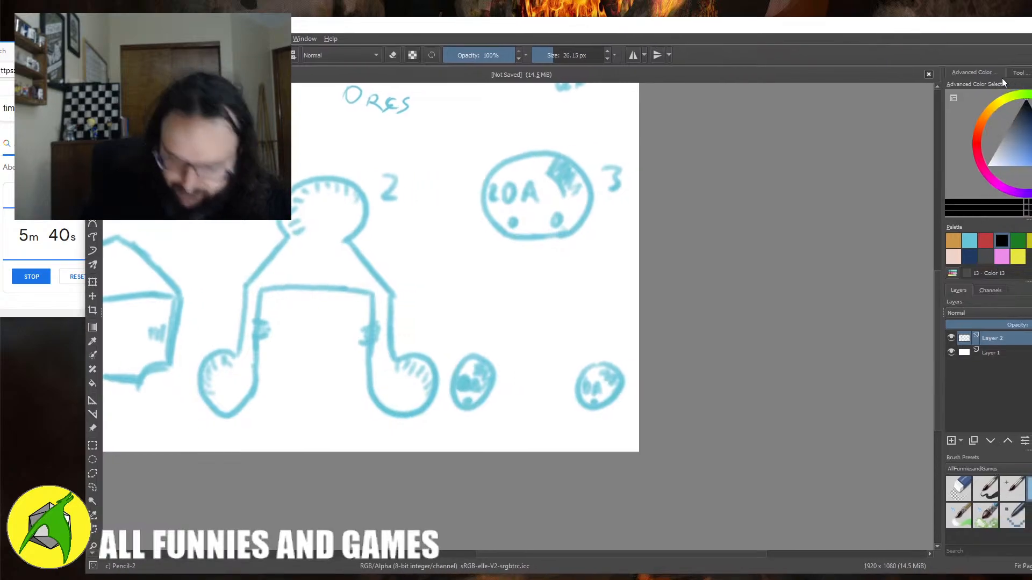
key(bracketleft)
mouse_move(463, 379)
mouse_down()
mouse_move(466, 392)
mouse_move(482, 376)
mouse_up()
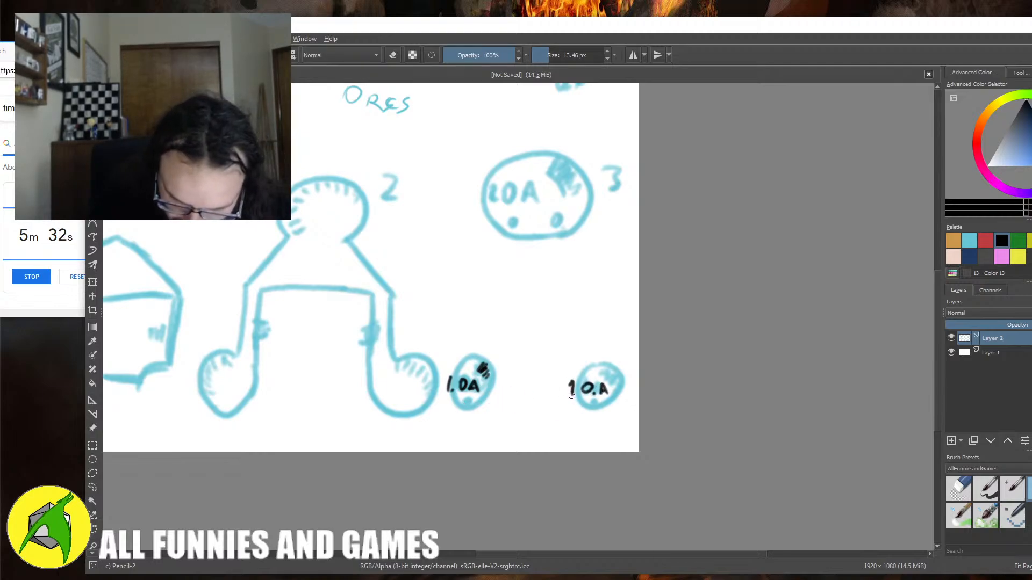
drag(488, 186, 500, 200)
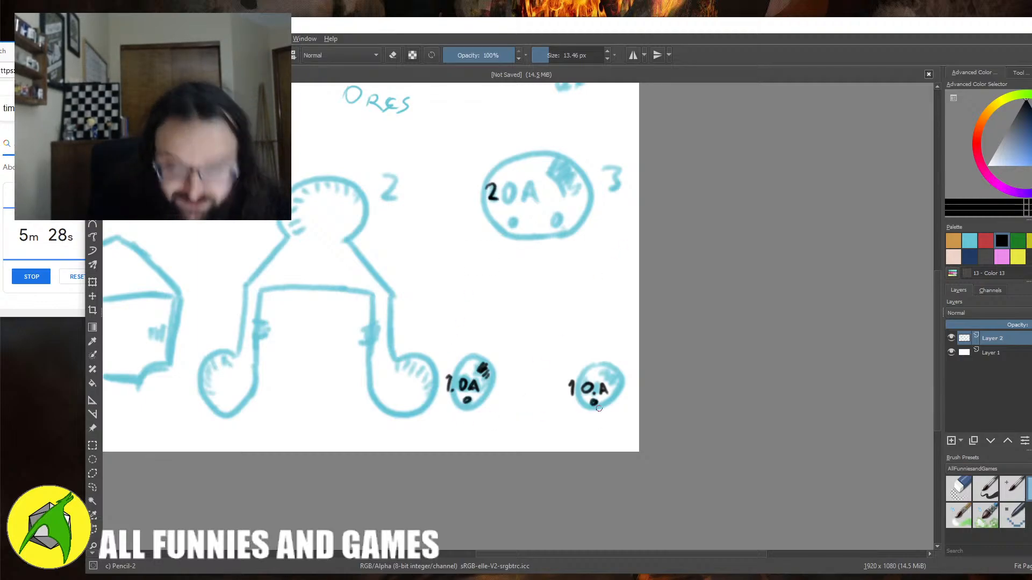
- Write 2D8 ARROWS below the third-level circle and draw leader lines from it to the dots in the circle and both small ovals
drag(518, 282, 583, 286)
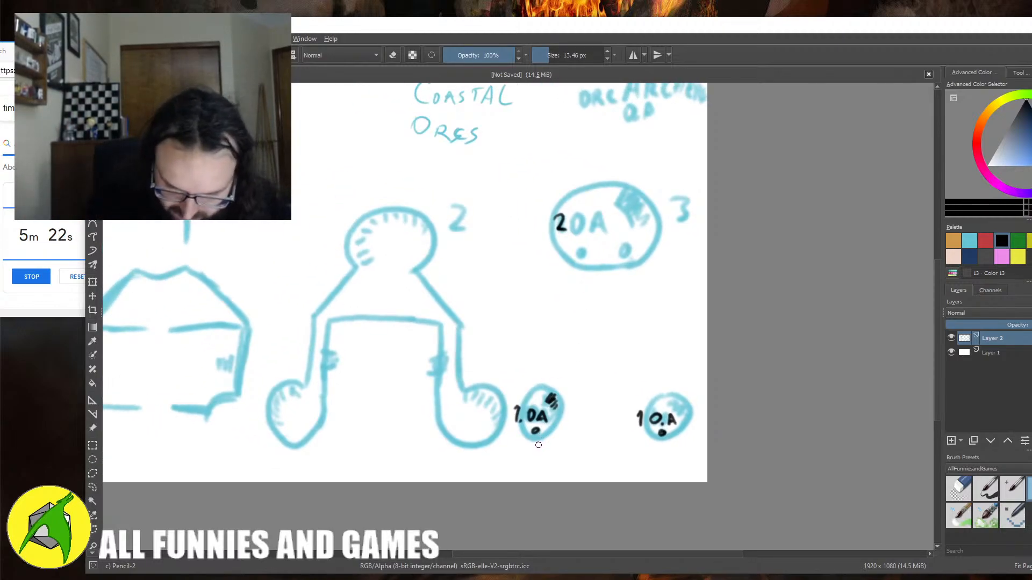
drag(568, 272, 604, 298)
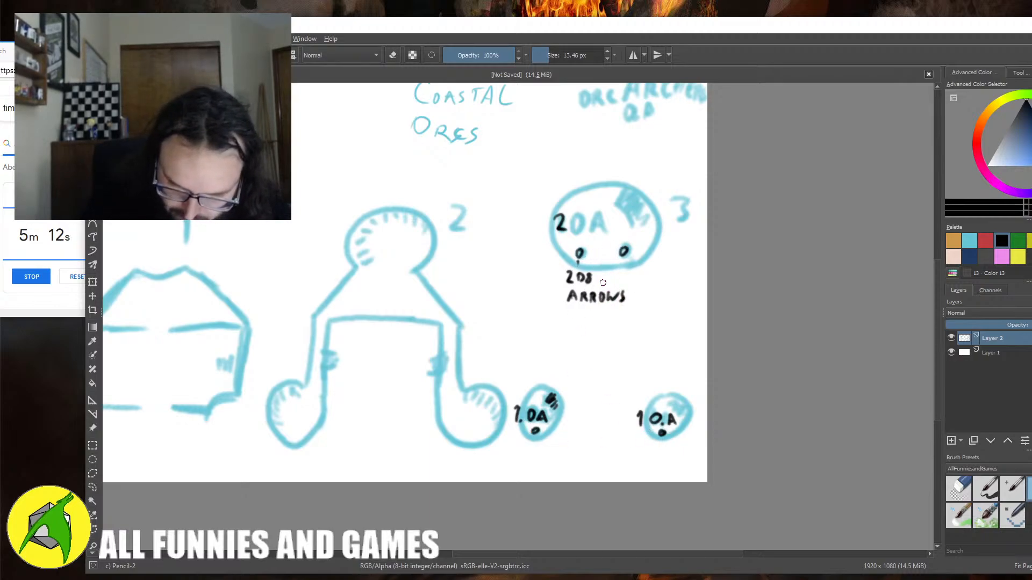
drag(602, 281, 623, 259)
drag(594, 317, 581, 420)
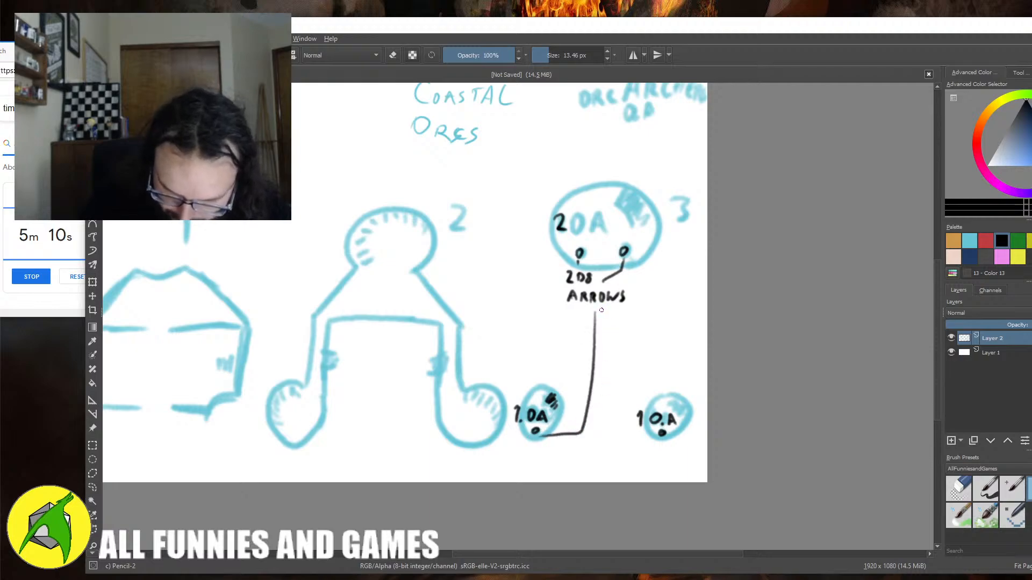
mouse_move(602, 310)
mouse_down()
mouse_move(661, 437)
mouse_move(668, 491)
mouse_move(675, 428)
mouse_up()
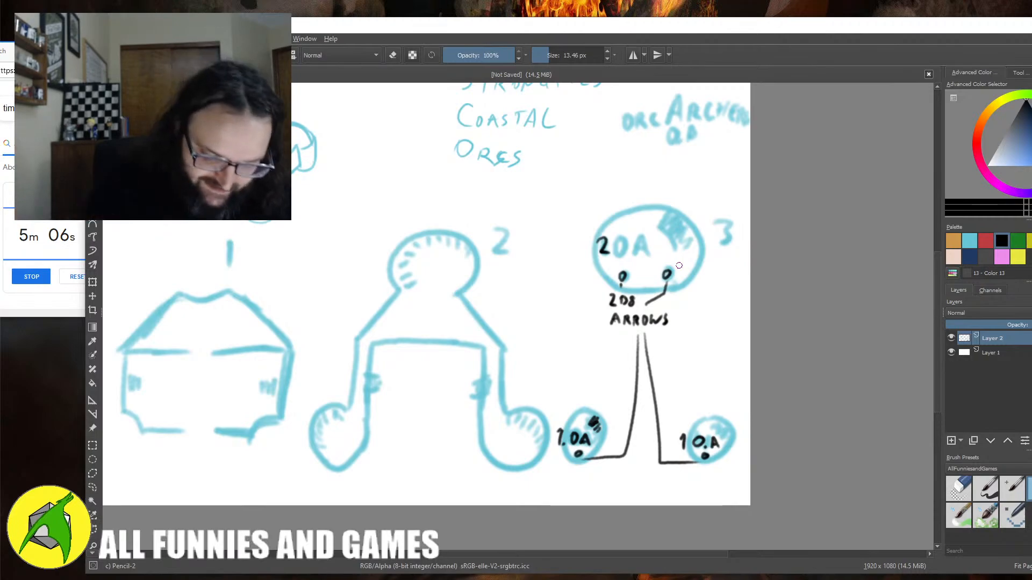
- Draw a ringed dot inside level 2's upper round room and write COMMUNAL COOKPIT above it
drag(486, 296, 493, 246)
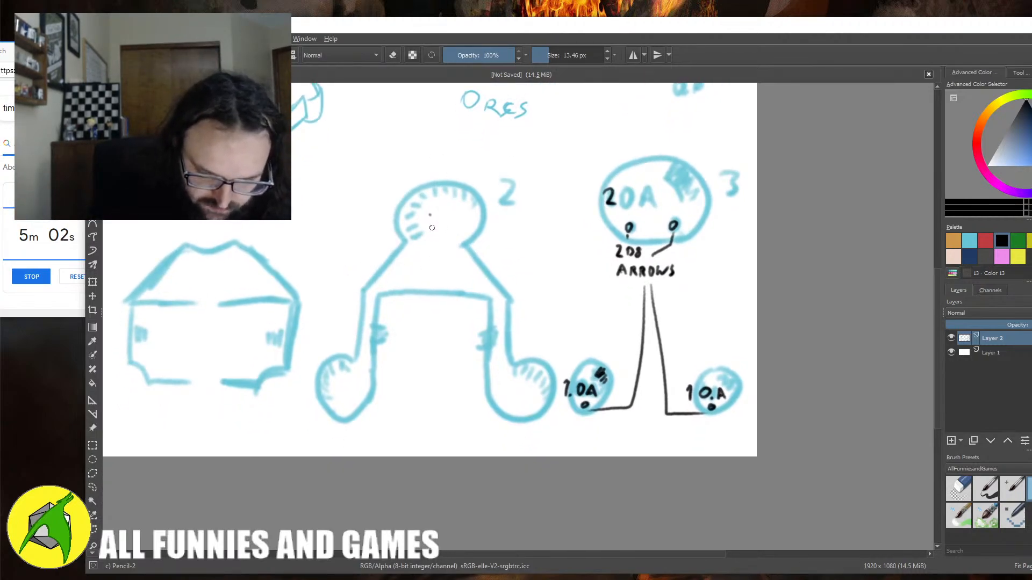
mouse_move(432, 227)
mouse_down()
mouse_move(442, 207)
mouse_move(457, 234)
mouse_up()
mouse_move(428, 217)
mouse_down()
mouse_move(435, 235)
mouse_move(456, 231)
mouse_move(437, 210)
mouse_move(454, 214)
mouse_move(436, 233)
mouse_move(458, 227)
mouse_move(441, 218)
mouse_up()
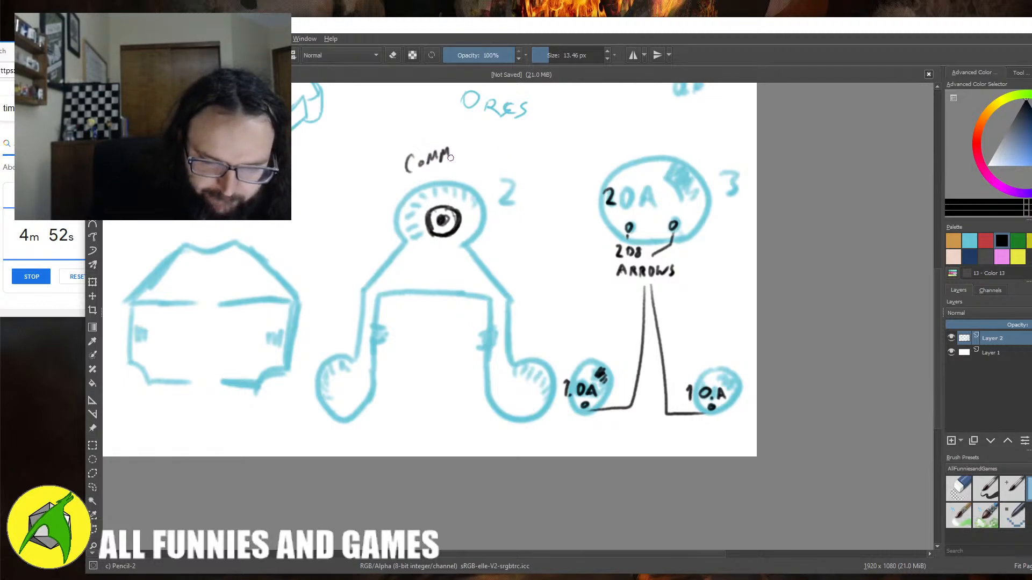
mouse_move(453, 148)
mouse_down()
mouse_move(488, 142)
mouse_move(454, 170)
mouse_move(489, 161)
mouse_up()
drag(495, 167, 496, 157)
drag(497, 153, 505, 152)
- Draw a small square in each of level 2's lower round rooms and join both with lines to the label STORAGE
drag(551, 308, 543, 279)
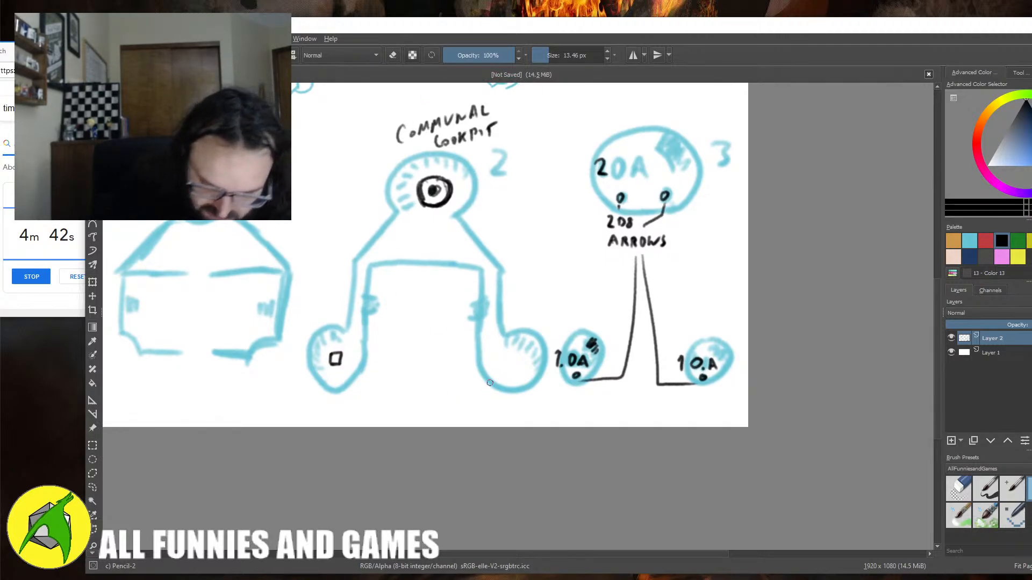
drag(344, 368, 381, 394)
drag(411, 391, 497, 374)
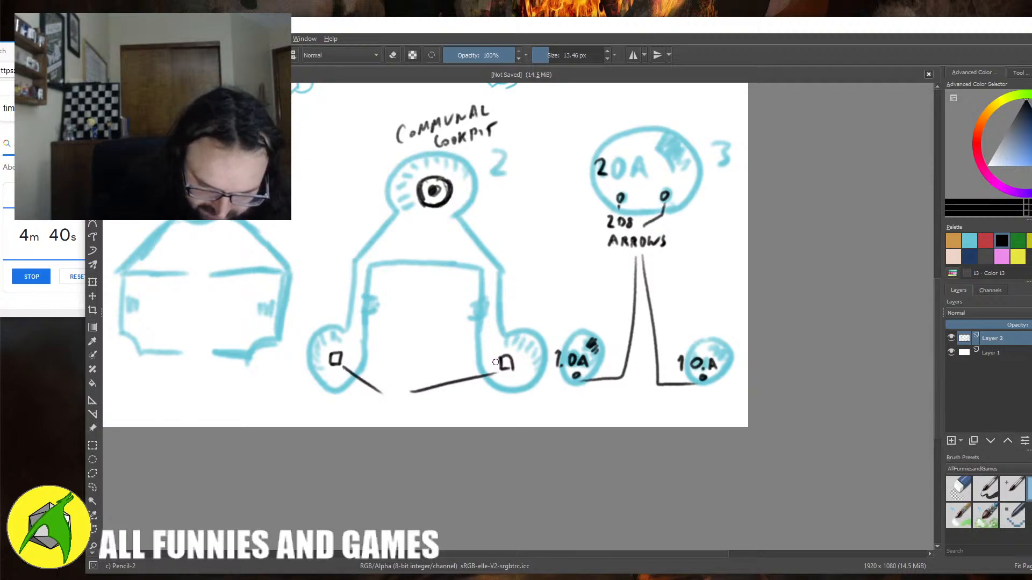
drag(381, 402, 386, 409)
drag(394, 403, 420, 411)
drag(445, 404, 451, 413)
drag(445, 404, 451, 403)
drag(445, 408, 451, 408)
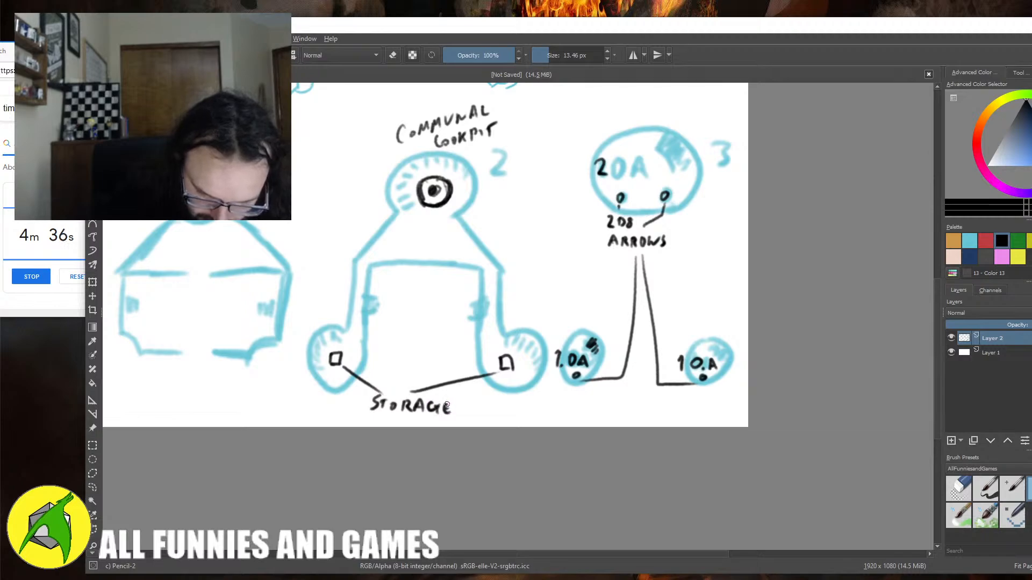
- Draw a leader line from the cookpit and write 1D4 ORC SWORDSMAN beside it
drag(488, 280, 474, 381)
mouse_move(444, 300)
mouse_down()
mouse_move(496, 324)
mouse_move(505, 312)
mouse_move(521, 318)
mouse_up()
mouse_move(520, 311)
mouse_down()
mouse_move(495, 347)
mouse_move(502, 335)
mouse_up()
mouse_move(508, 338)
mouse_down()
mouse_move(509, 349)
mouse_move(526, 350)
mouse_move(498, 371)
mouse_up()
drag(508, 363, 591, 360)
drag(525, 417, 646, 325)
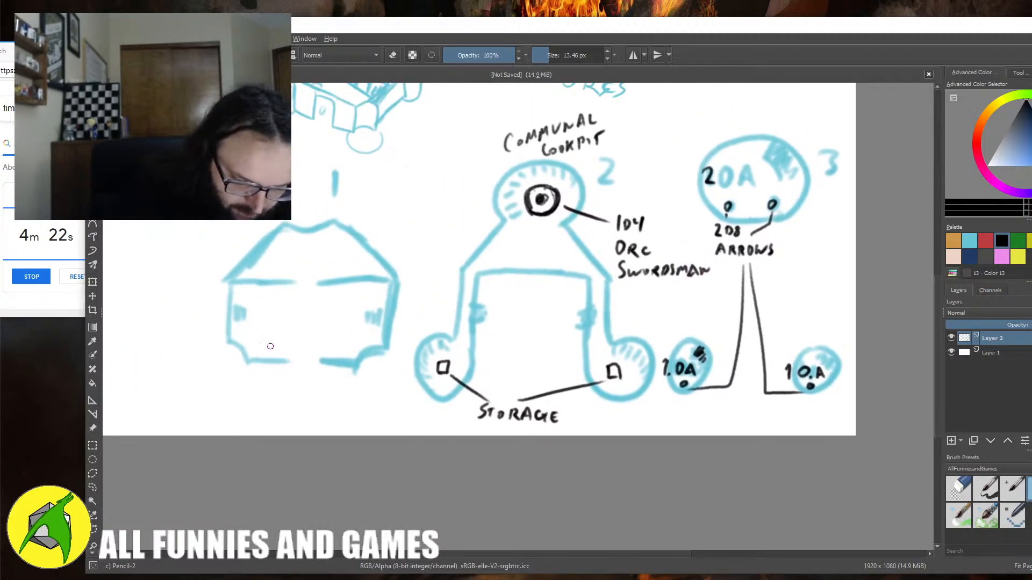
- Write GUARD on both sides of level 1's lower entrance
drag(273, 345, 359, 344)
key(ctrl+z)
scroll(359, 350, down, 1)
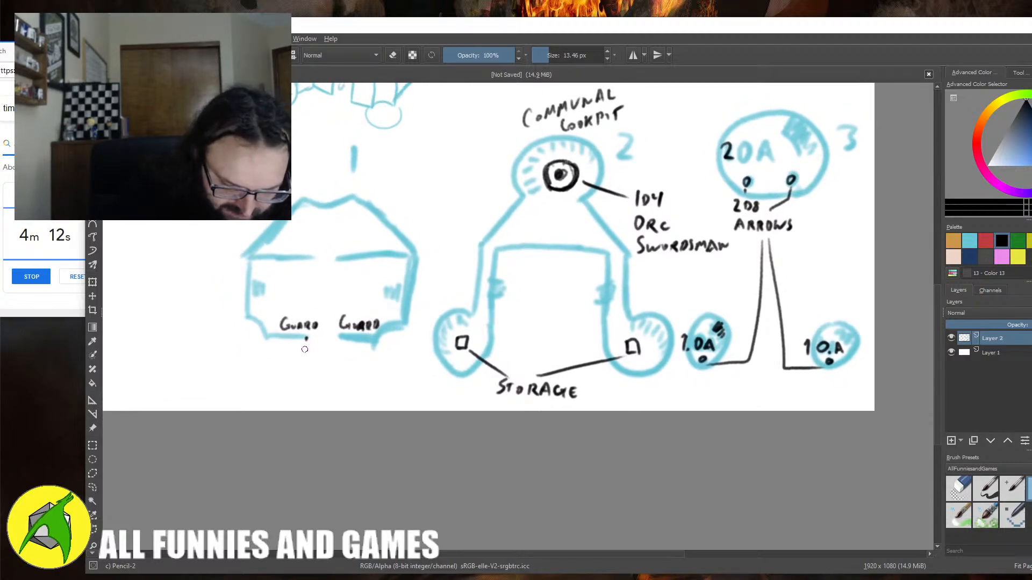
- Draw a rectangular bridge with dashed inner edges extending down from level 1's entrance
drag(306, 344, 306, 349)
drag(305, 357, 340, 342)
drag(340, 356, 343, 376)
mouse_move(302, 338)
mouse_down()
mouse_move(300, 378)
mouse_move(347, 382)
mouse_up()
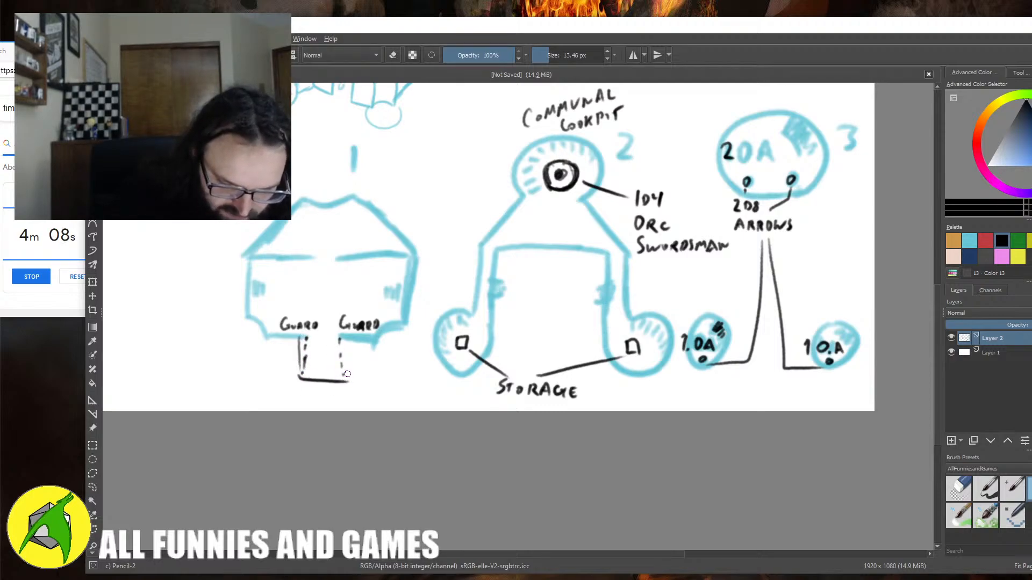
mouse_move(344, 339)
mouse_down()
mouse_move(347, 388)
mouse_move(293, 579)
mouse_up()
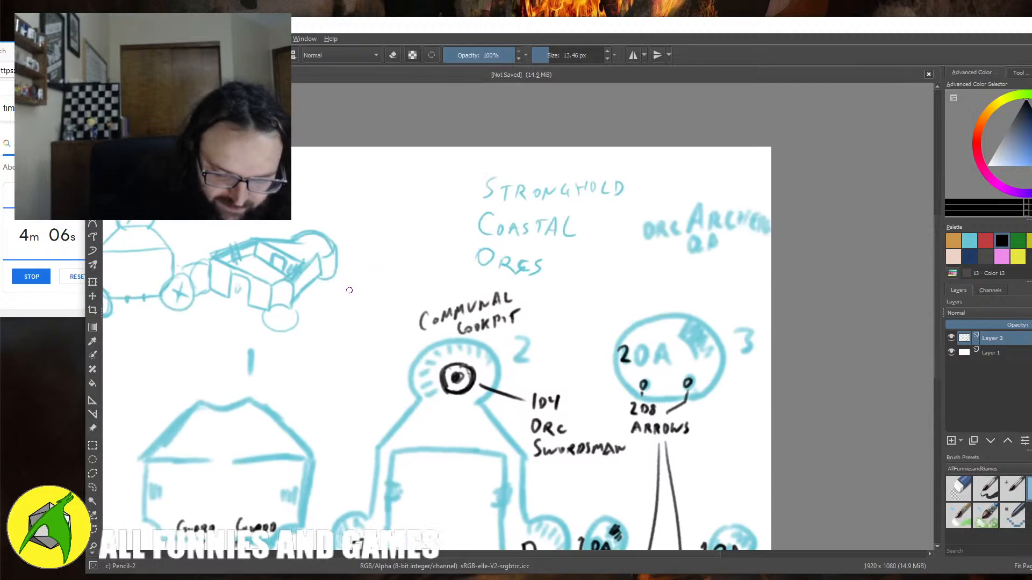
- Sketch in black a towered stronghold on top of a rocky cliff, between the perspective drawing and the title words
mouse_move(387, 236)
mouse_down()
mouse_move(438, 268)
mouse_move(396, 252)
mouse_move(379, 231)
mouse_move(382, 211)
mouse_move(401, 245)
mouse_move(406, 217)
mouse_move(416, 249)
mouse_move(422, 197)
mouse_move(434, 195)
mouse_move(420, 231)
mouse_move(400, 223)
mouse_move(393, 250)
mouse_move(380, 256)
mouse_move(392, 254)
mouse_move(387, 287)
mouse_move(378, 259)
mouse_move(352, 309)
mouse_up()
mouse_move(371, 275)
mouse_down()
mouse_move(351, 312)
mouse_move(380, 310)
mouse_move(389, 272)
mouse_move(384, 287)
mouse_move(380, 267)
mouse_move(386, 292)
mouse_move(368, 338)
mouse_up()
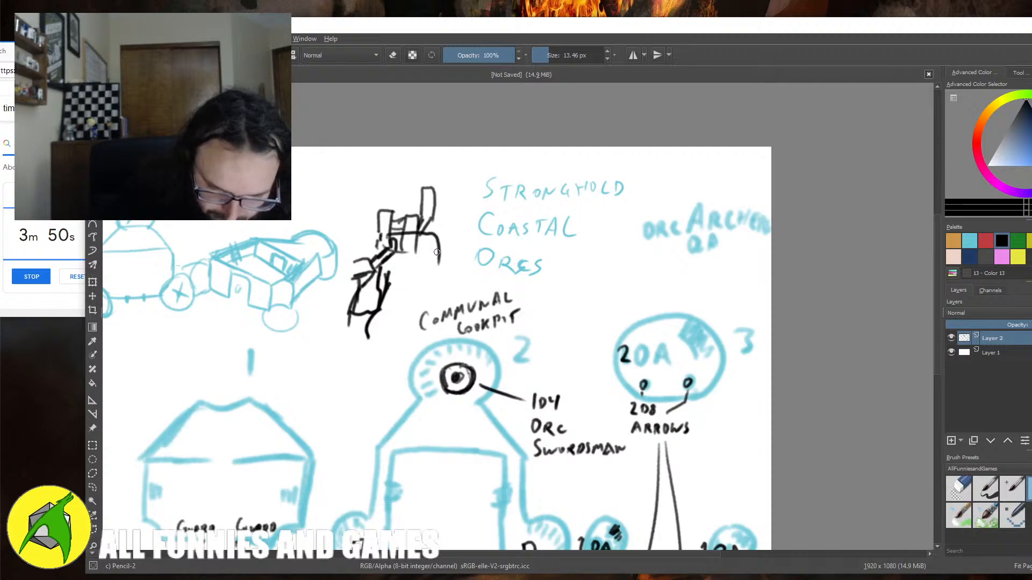
mouse_move(436, 246)
mouse_down()
mouse_move(455, 276)
mouse_move(446, 299)
mouse_up()
drag(434, 210, 431, 243)
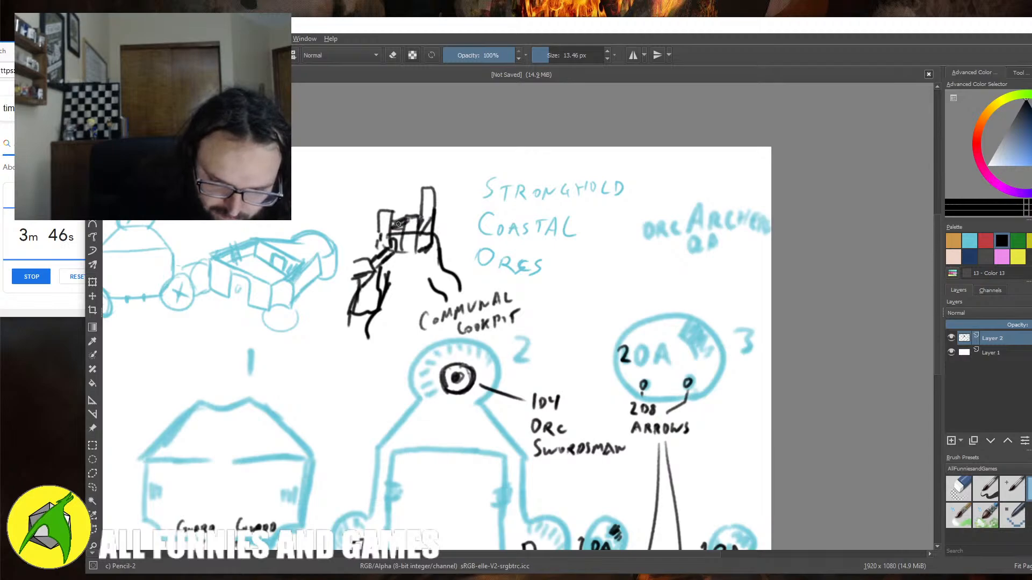
mouse_move(399, 224)
mouse_down()
mouse_move(422, 231)
mouse_move(432, 188)
mouse_move(425, 223)
mouse_move(383, 216)
mouse_move(411, 219)
mouse_up()
mouse_move(474, 379)
mouse_down()
mouse_move(592, 336)
mouse_move(533, 307)
mouse_up()
drag(417, 221, 411, 228)
mouse_move(416, 189)
mouse_down()
mouse_move(394, 193)
mouse_move(400, 225)
mouse_move(387, 259)
mouse_move(409, 248)
mouse_move(428, 274)
mouse_move(434, 242)
mouse_up()
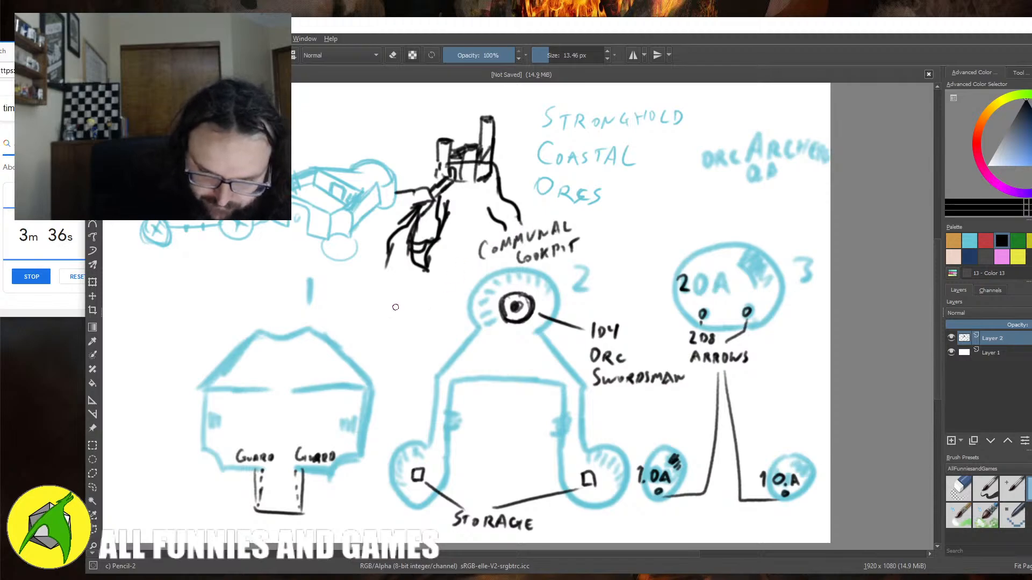
- Sketch curling waves in black along the foot of the cliff
mouse_move(394, 321)
mouse_down()
mouse_move(376, 298)
mouse_move(386, 280)
mouse_move(404, 293)
mouse_up()
drag(401, 288, 417, 306)
drag(402, 258, 429, 301)
mouse_move(408, 295)
mouse_down()
mouse_move(389, 321)
mouse_move(400, 316)
mouse_up()
drag(432, 252, 452, 299)
mouse_move(462, 243)
mouse_down()
mouse_move(451, 232)
mouse_move(473, 239)
mouse_move(452, 273)
mouse_up()
mouse_move(462, 231)
mouse_down()
mouse_move(438, 247)
mouse_move(421, 282)
mouse_move(415, 269)
mouse_move(374, 296)
mouse_move(391, 320)
mouse_up()
- Shade the waves below the cliff with dark blue strokes
click(970, 256)
mouse_move(393, 321)
mouse_down()
mouse_move(398, 290)
mouse_move(403, 312)
mouse_up()
drag(425, 276, 436, 314)
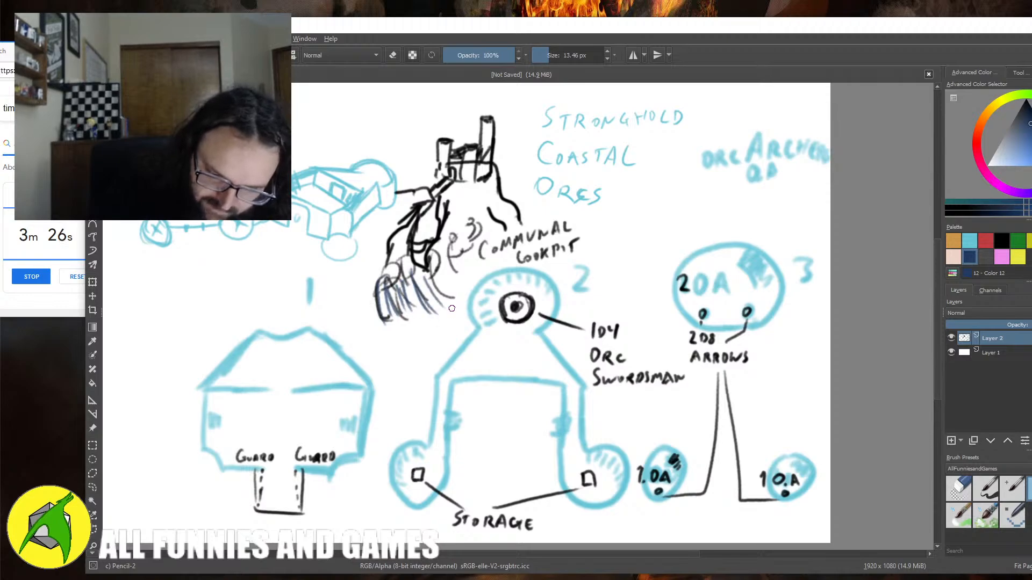
mouse_move(449, 255)
mouse_down()
mouse_move(438, 301)
mouse_move(462, 277)
mouse_up()
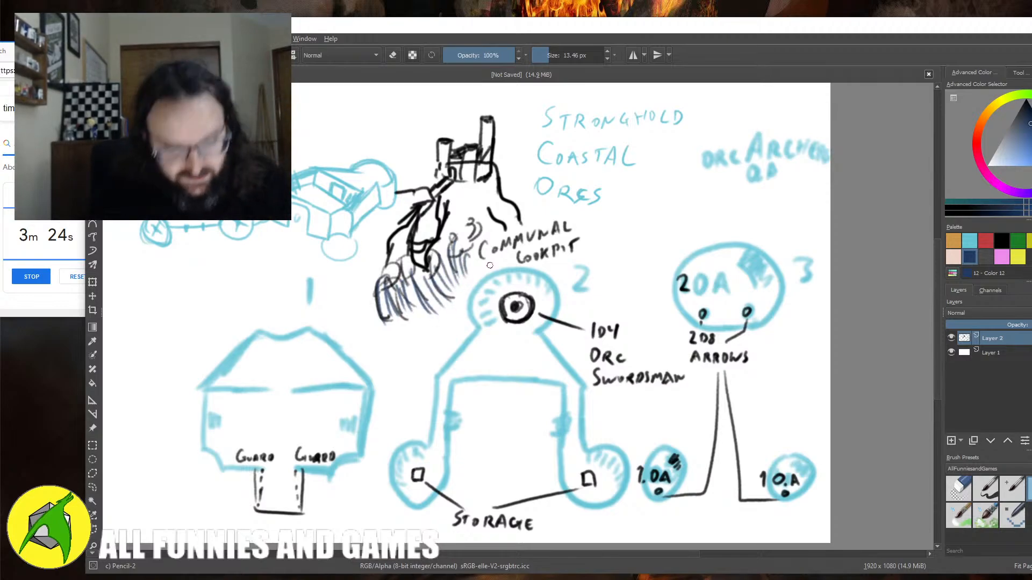
drag(378, 309, 388, 282)
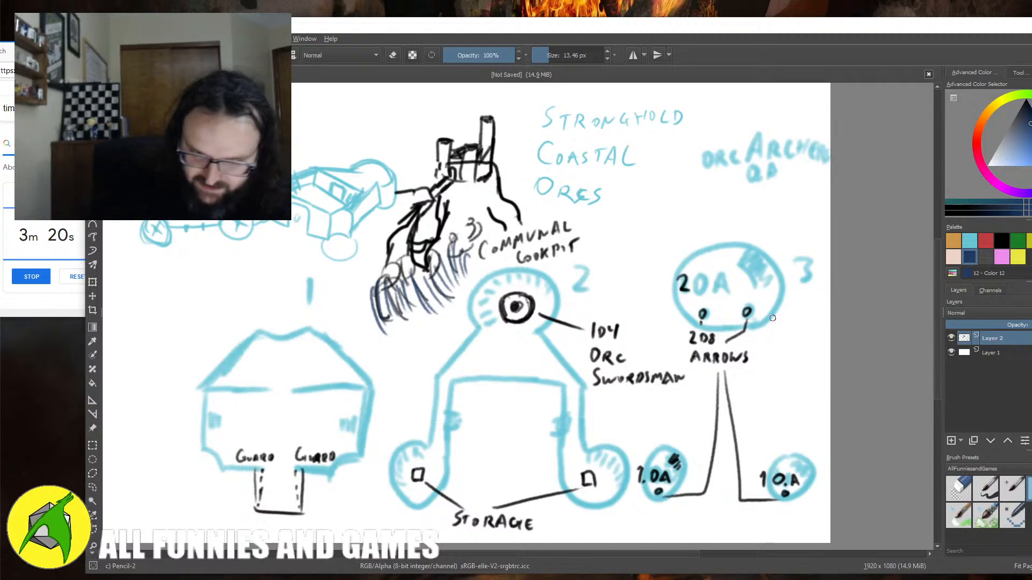
- Draw a small black rectangle along each of level 1's slanted upper walls and label the entrance bridge DRAWBRIDGE
click(1002, 240)
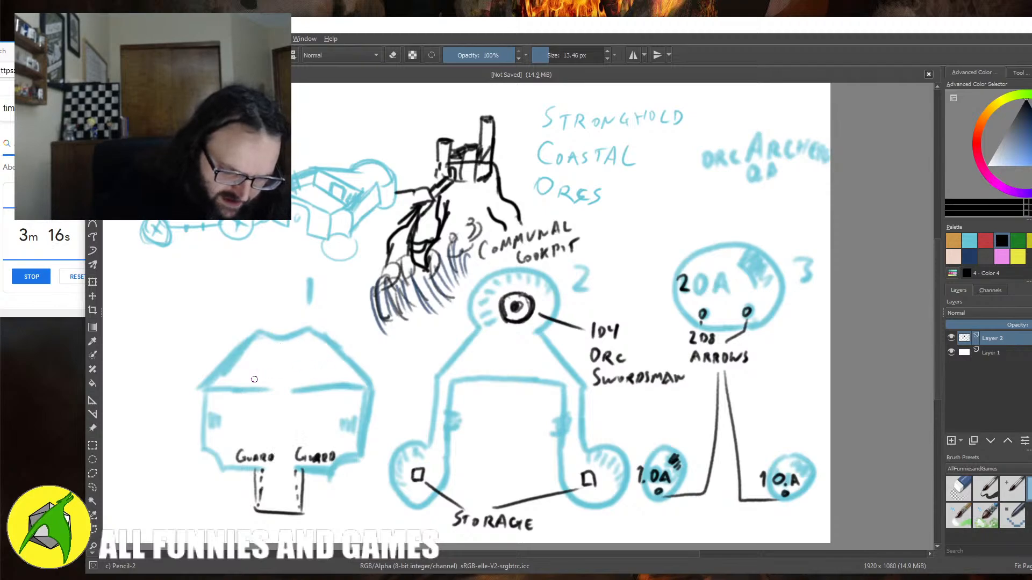
mouse_move(205, 390)
mouse_down()
mouse_move(272, 391)
mouse_move(239, 366)
mouse_move(247, 371)
mouse_move(249, 352)
mouse_move(244, 373)
mouse_move(259, 354)
mouse_up()
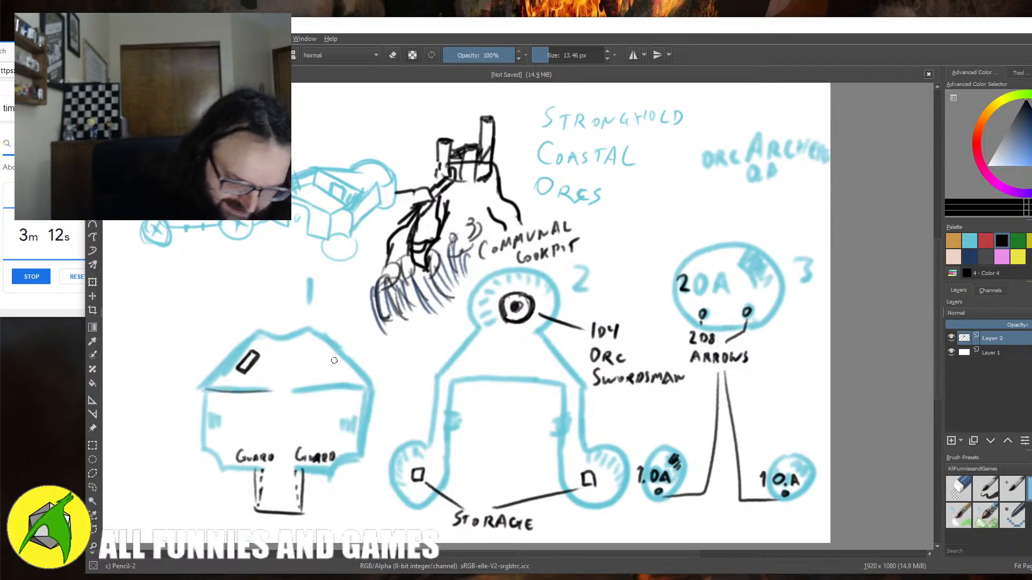
mouse_move(326, 349)
mouse_down()
mouse_move(339, 370)
mouse_move(344, 363)
mouse_move(339, 371)
mouse_up()
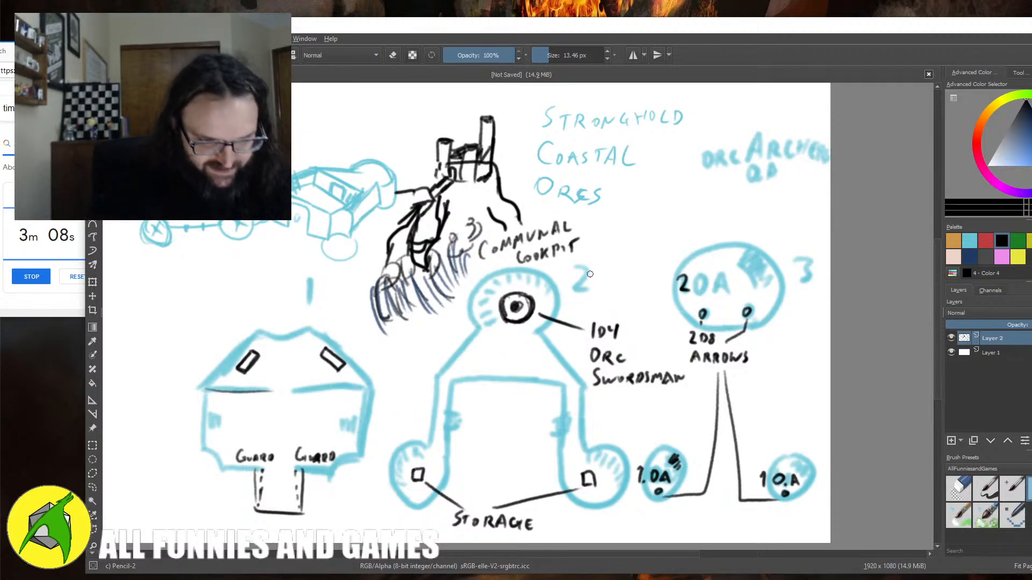
drag(421, 379, 455, 287)
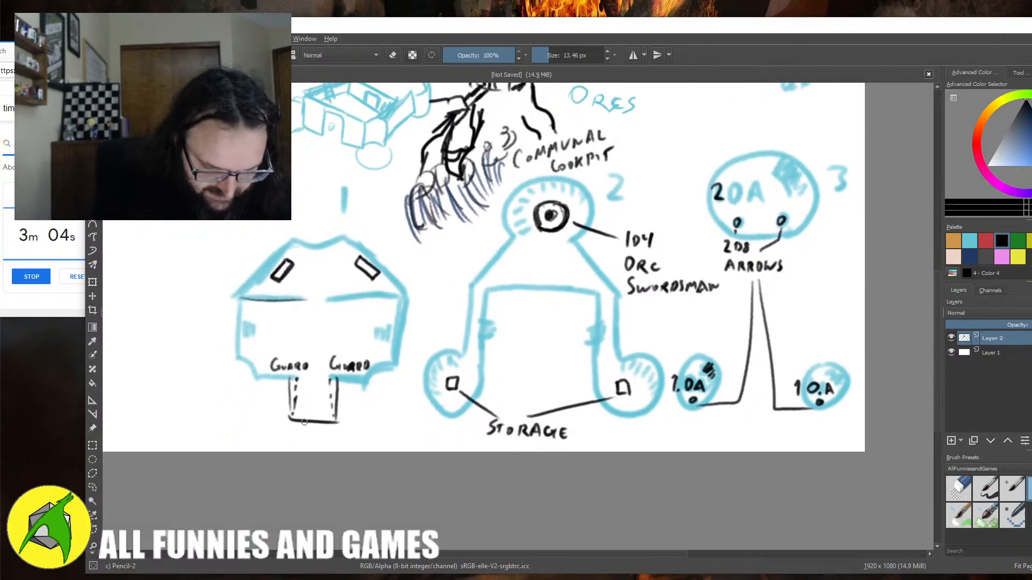
mouse_move(344, 401)
mouse_down()
mouse_move(351, 415)
mouse_move(388, 405)
mouse_move(438, 415)
mouse_up()
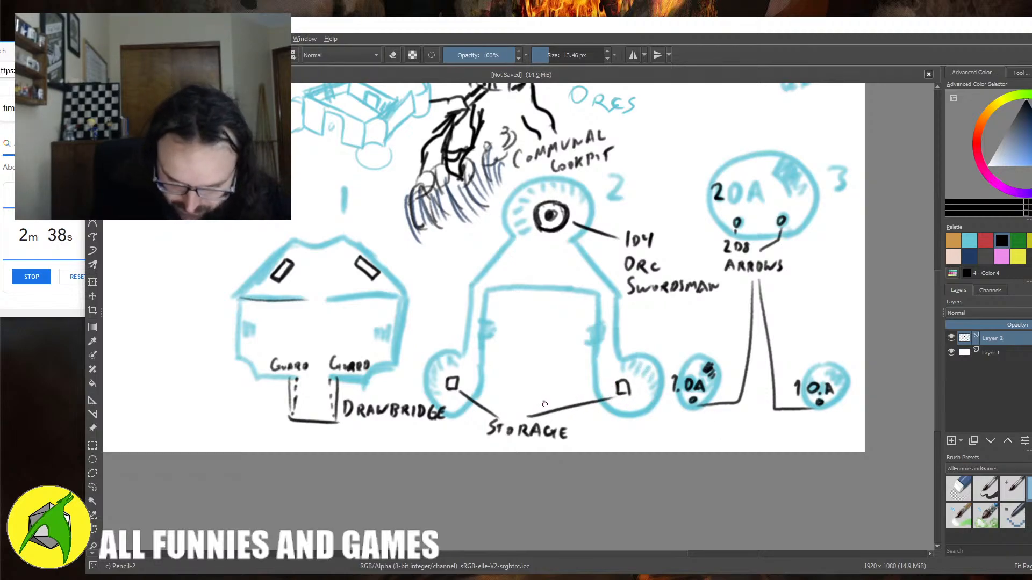
- Cross out the storage line to level 2's lower right room and label that room TRAP DOOR, PRISONER ELF NOBLE
mouse_move(545, 404)
mouse_down()
mouse_move(628, 397)
mouse_move(623, 381)
mouse_move(615, 433)
mouse_move(671, 427)
mouse_up()
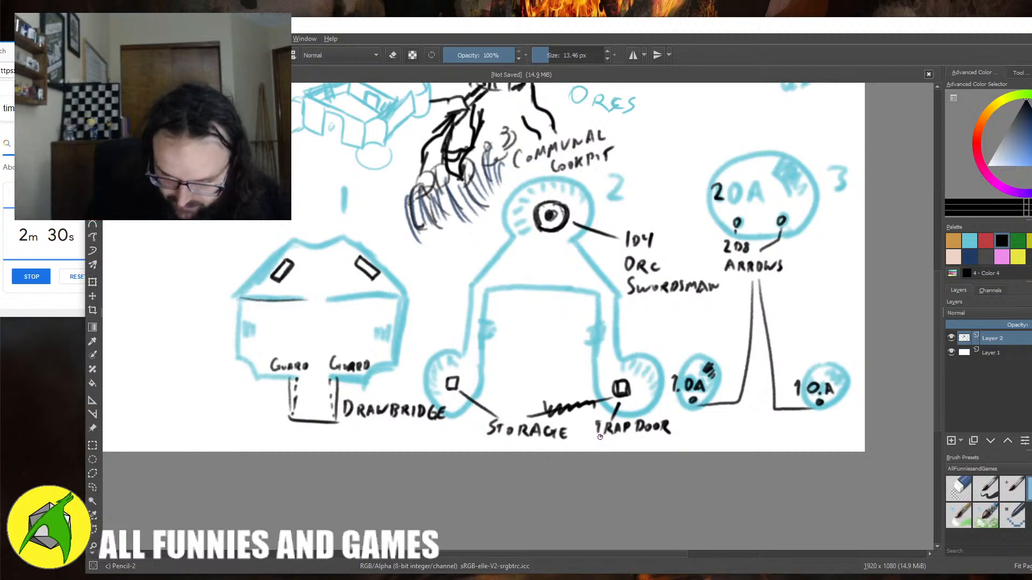
drag(600, 437, 670, 447)
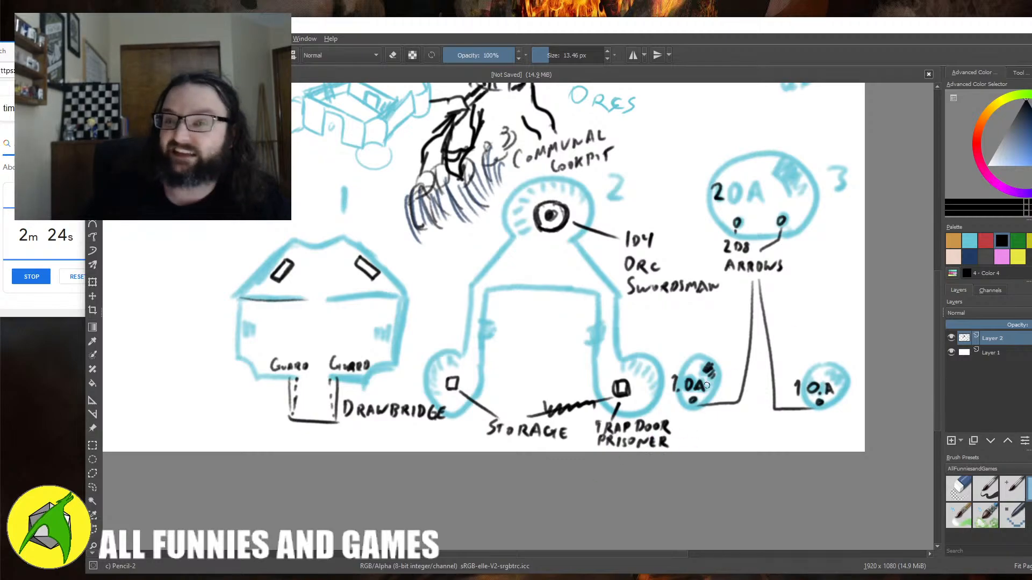
mouse_move(686, 435)
mouse_down()
mouse_move(678, 447)
mouse_move(684, 440)
mouse_up()
mouse_move(689, 435)
mouse_down()
mouse_move(693, 446)
mouse_move(706, 440)
mouse_up()
mouse_move(713, 448)
mouse_down()
mouse_move(722, 434)
mouse_move(720, 446)
mouse_up()
drag(727, 439, 736, 445)
drag(741, 433, 745, 446)
drag(750, 432, 757, 446)
drag(757, 440, 762, 439)
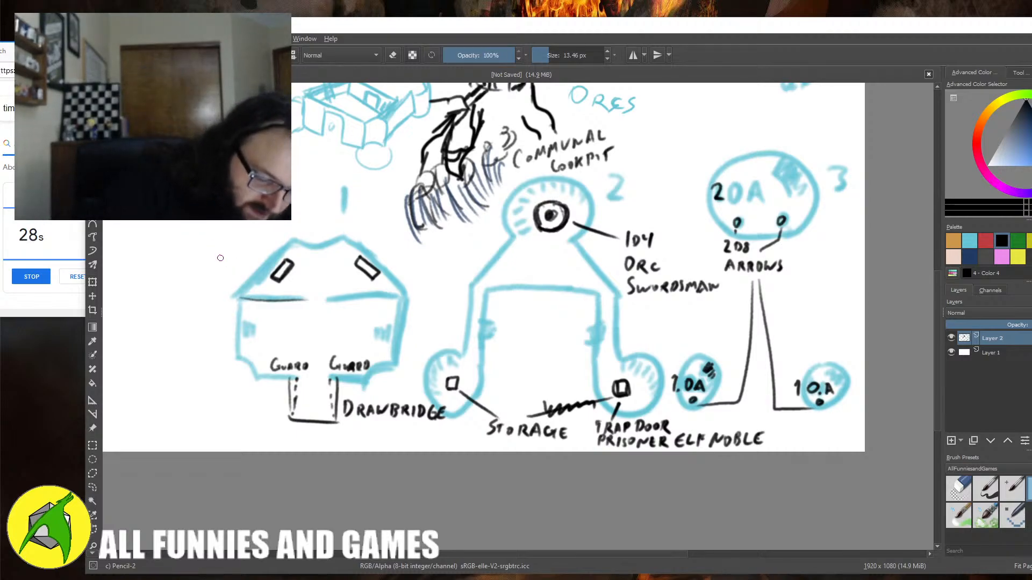
- Write a slanted note starting with ROUGH beside level 1's left rectangle and a wood chest, potions and gps note beside the right one
drag(221, 258, 247, 240)
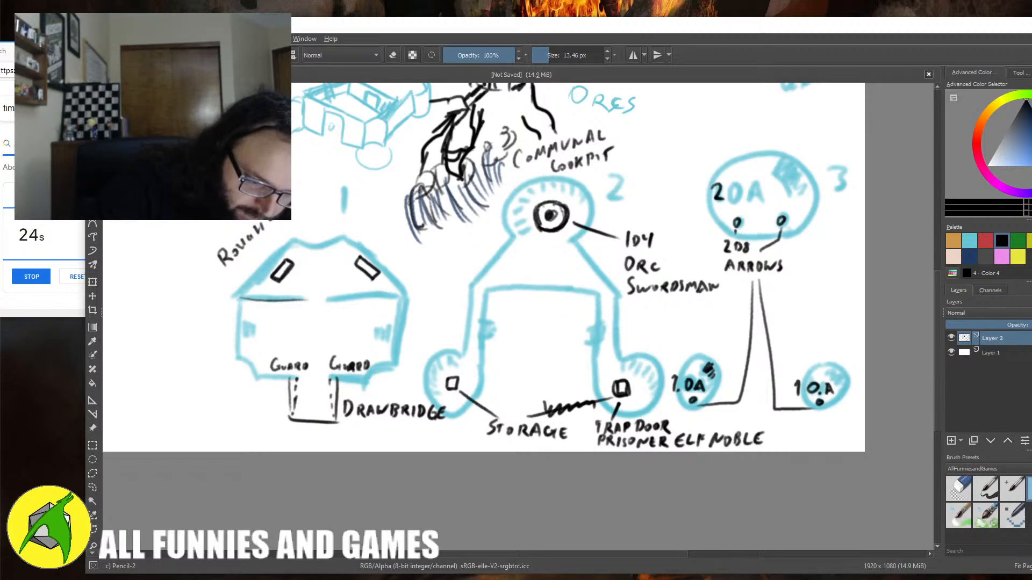
mouse_move(224, 267)
mouse_down()
mouse_move(285, 225)
mouse_move(297, 229)
mouse_move(303, 200)
mouse_move(329, 180)
mouse_up()
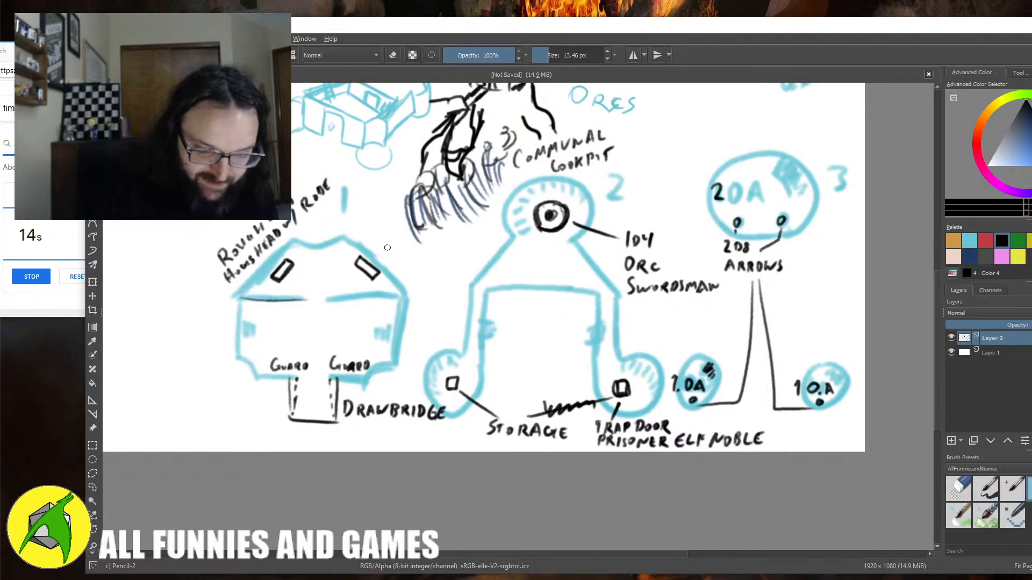
mouse_move(383, 243)
mouse_down()
mouse_move(381, 255)
mouse_move(392, 247)
mouse_up()
mouse_move(402, 246)
mouse_down()
mouse_move(400, 258)
mouse_move(496, 243)
mouse_move(399, 274)
mouse_move(444, 270)
mouse_move(409, 295)
mouse_move(426, 288)
mouse_up()
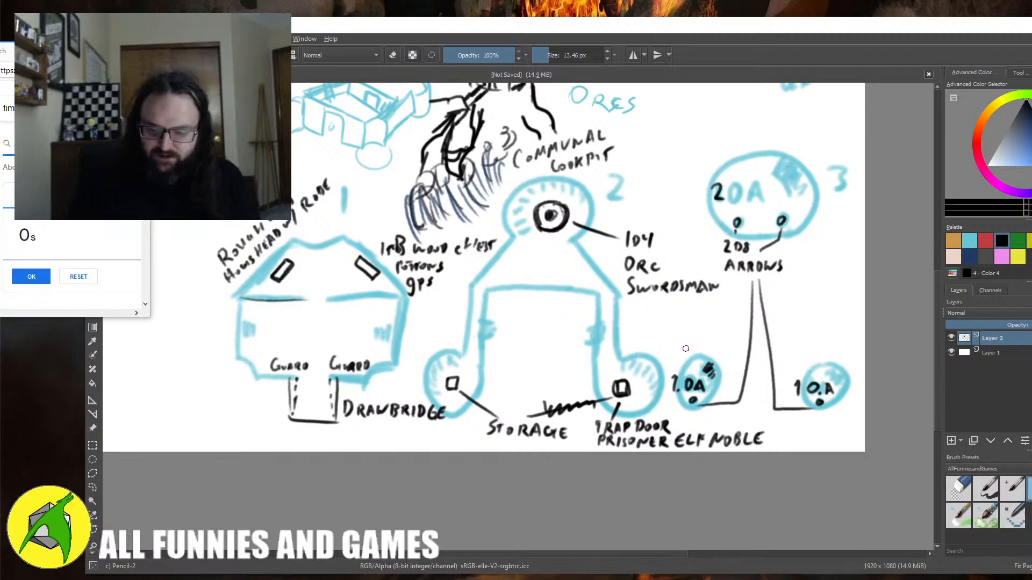
- Circle level 3's two small towers and level 1's drawbridge in green
click(1018, 241)
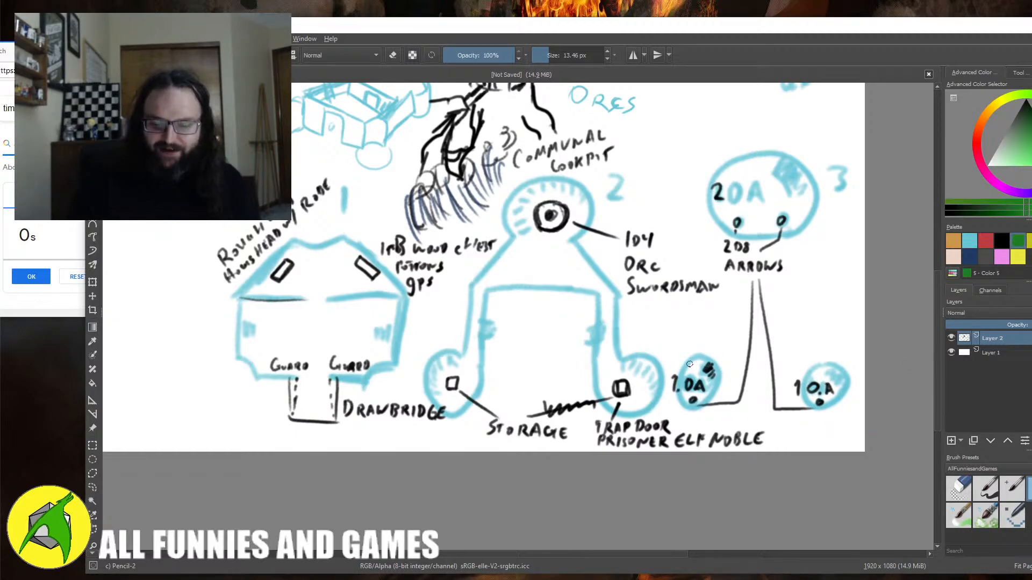
mouse_move(689, 364)
mouse_down()
mouse_move(719, 405)
mouse_move(696, 359)
mouse_up()
drag(828, 361, 805, 367)
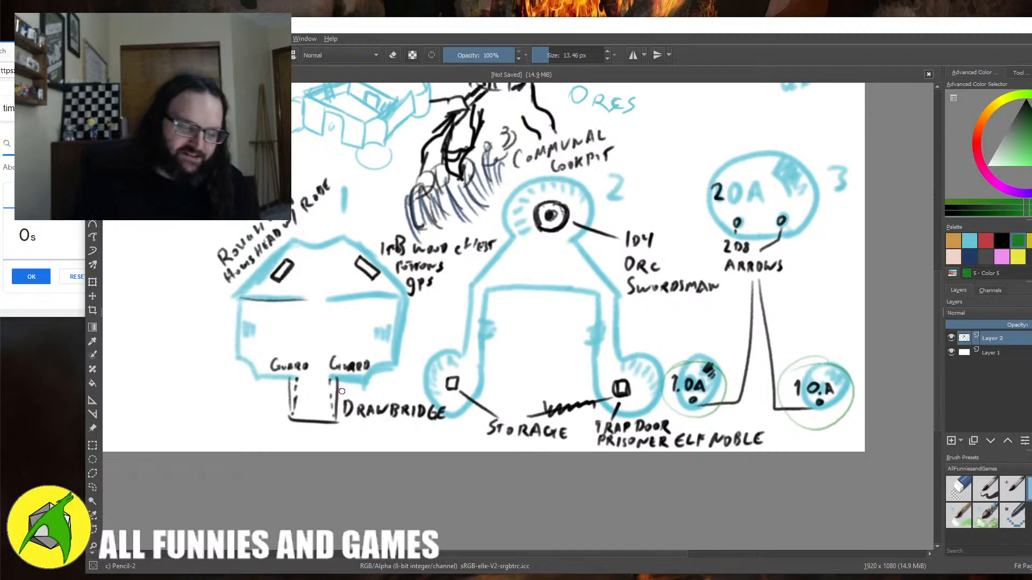
mouse_move(342, 391)
mouse_down()
mouse_move(333, 436)
mouse_move(339, 376)
mouse_up()
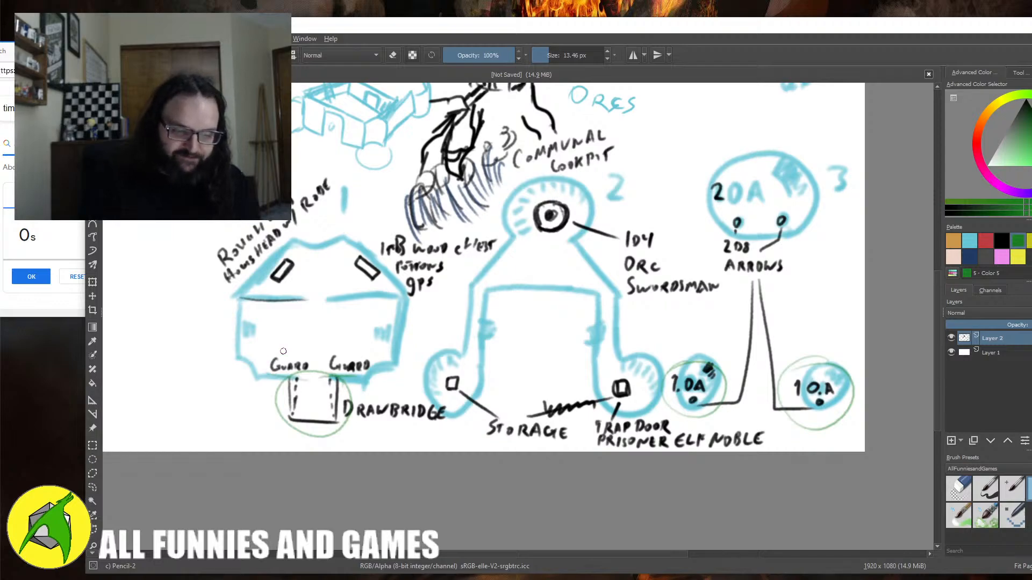
- Mark level 1 with green strokes beside both small black rectangles and across the hatched spot on its left wall
drag(300, 267, 284, 285)
drag(349, 267, 371, 282)
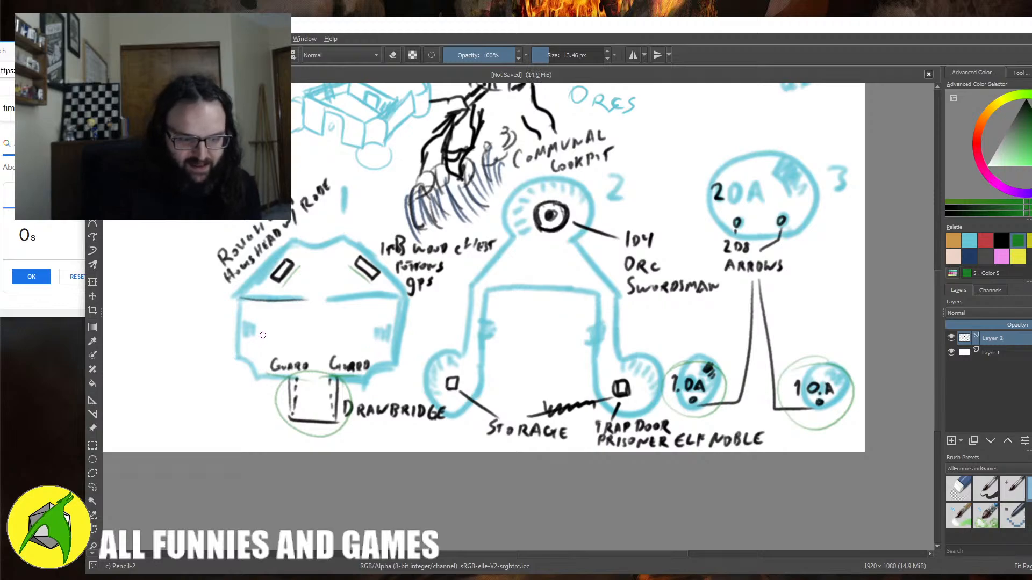
drag(263, 334, 240, 331)
- Draw green arrows outward through level 2's hatched side openings and down the side passages to both lower round rooms
mouse_move(505, 333)
mouse_down()
mouse_move(473, 337)
mouse_move(478, 316)
mouse_up()
drag(578, 339, 606, 344)
drag(473, 346, 463, 376)
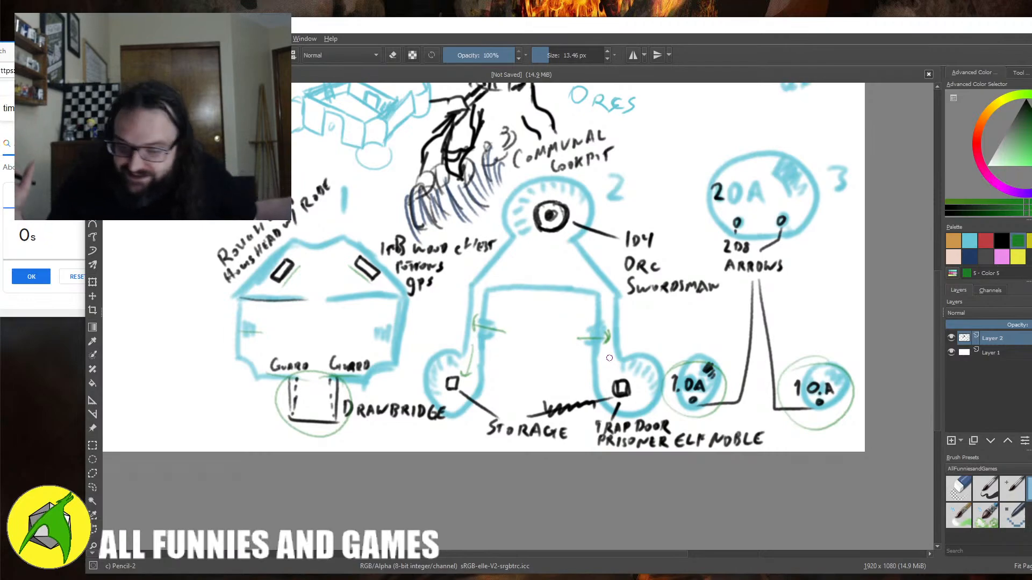
drag(607, 353, 620, 364)
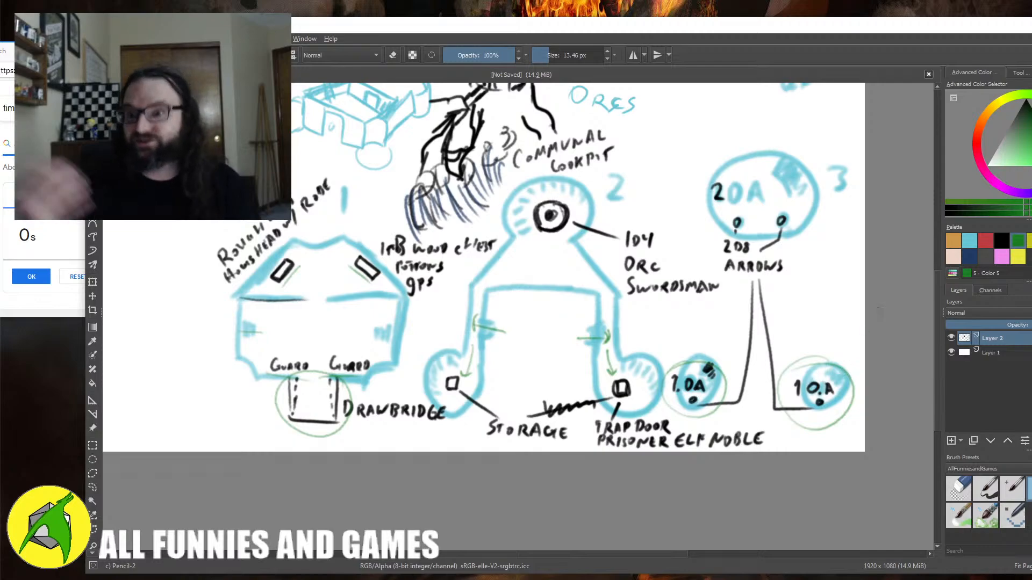
- Add a green arc under level 2's central cockpit ring and underline OA in level 3's large tower in green
drag(539, 212, 575, 230)
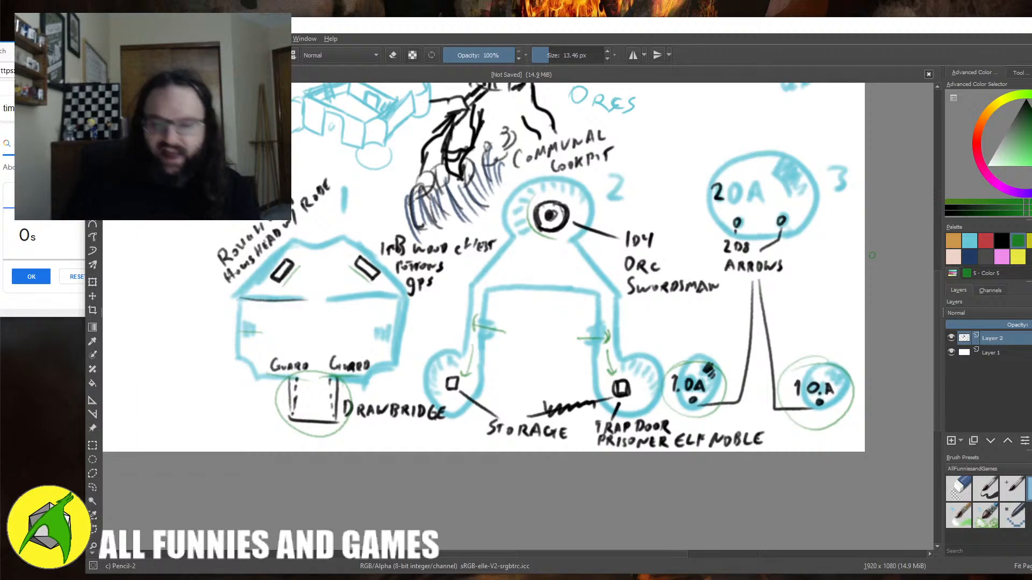
drag(730, 203, 773, 200)
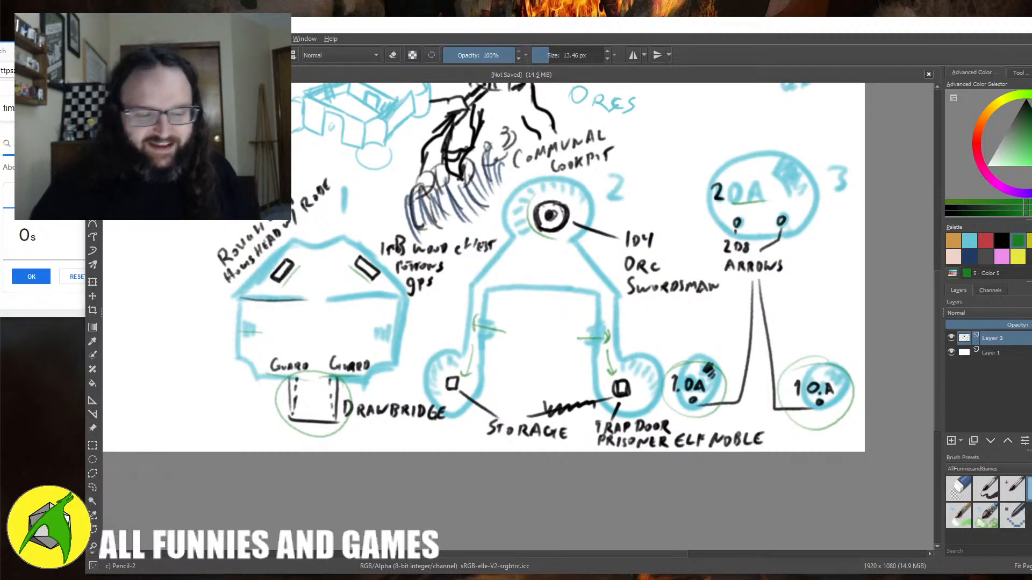
- Start saving the unsaved stronghold drawing
key(ctrl+s)
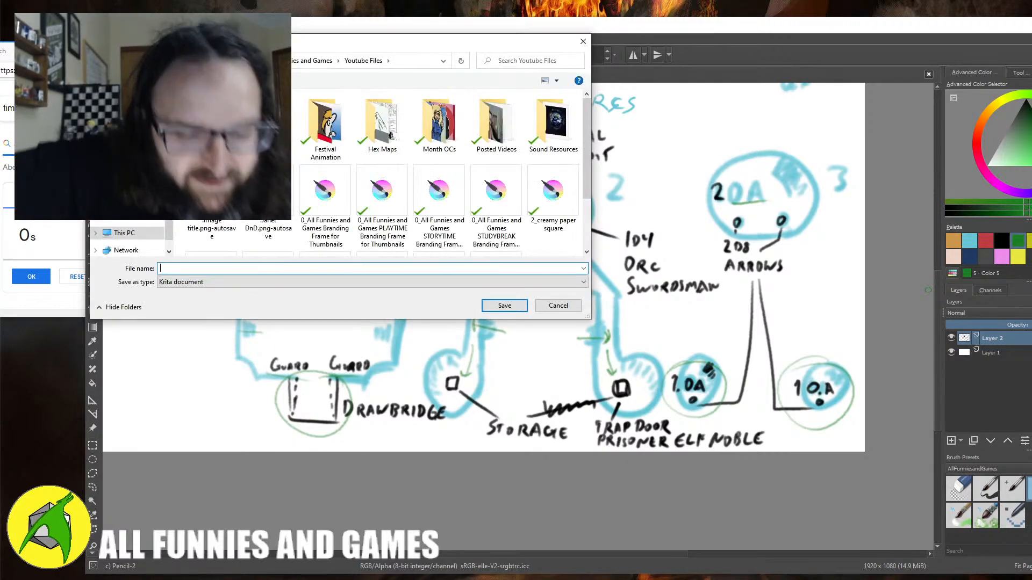
text(oRCS OF TEH COASTAL)
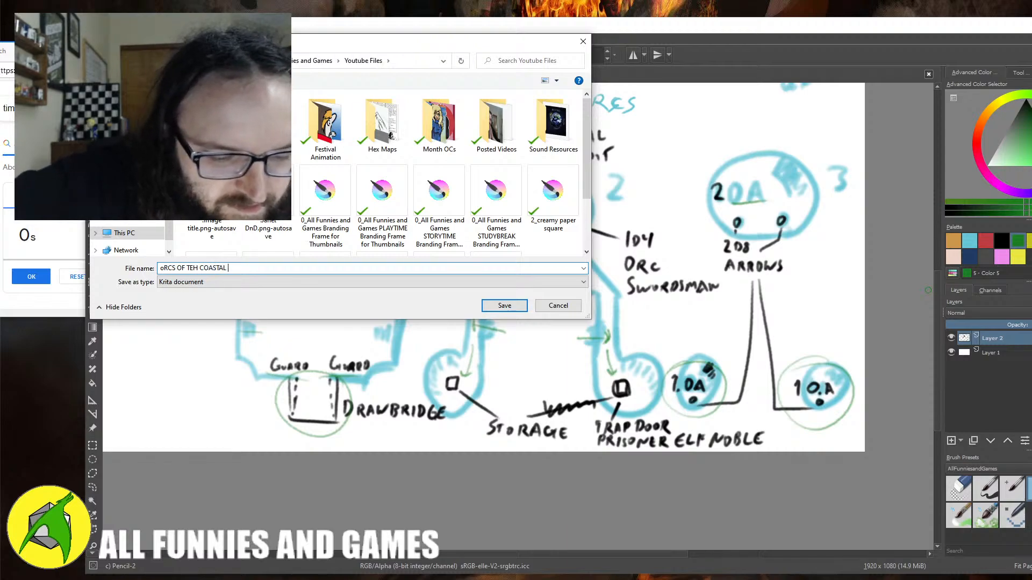
text( STRONGHO,LD)
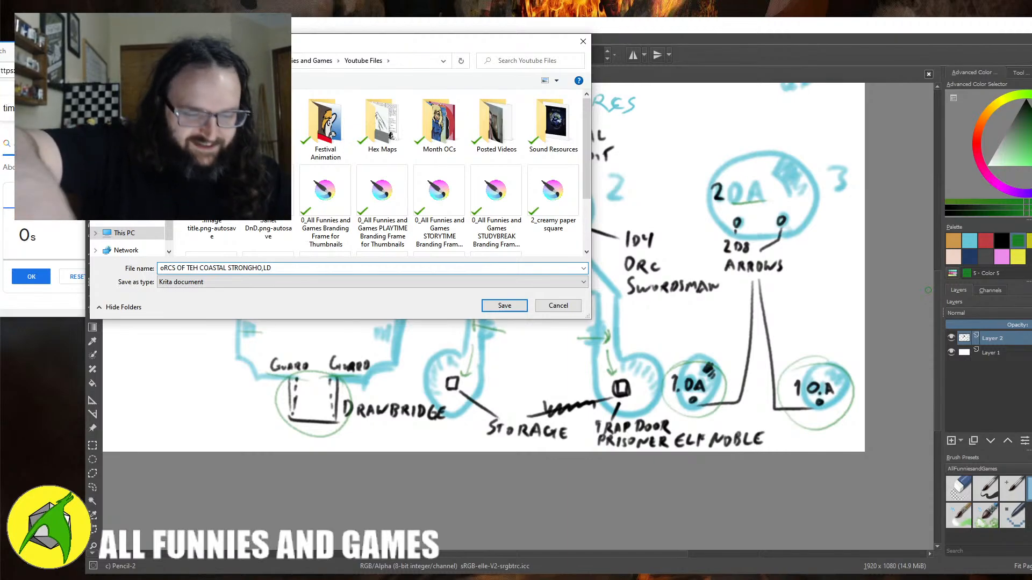
key(BackSpace)
key(BackSpace)
key(BackSpace)
key(BackSpace)
key(BackSpace)
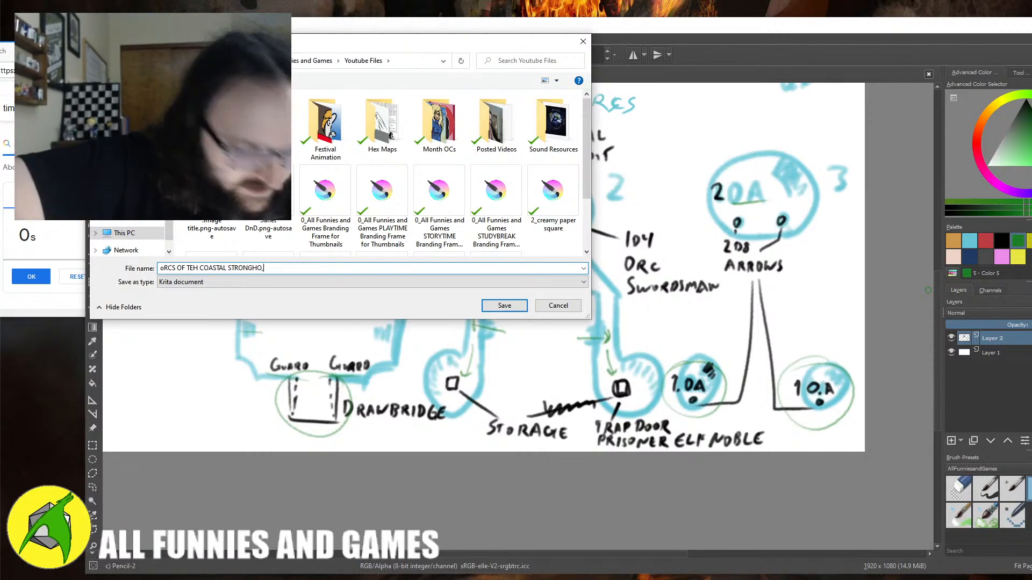
key(BackSpace)
key(BackSpace)
key(BackSpace)
key(BackSpace)
key(BackSpace)
key(BackSpace)
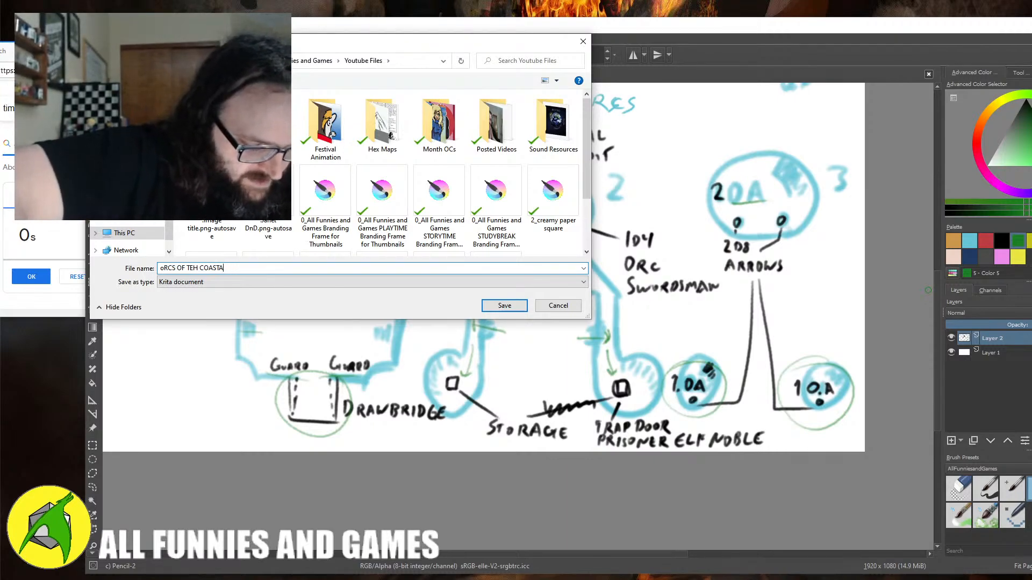
key(BackSpace)
key(BackSpace)
key(BackSpace)
key(BackSpace)
key(BackSpace)
key(BackSpace)
key(BackSpace)
key(BackSpace)
key(BackSpace)
key(BackSpace)
key(BackSpace)
key(BackSpace)
key(BackSpace)
key(BackSpace)
key(BackSpace)
key(BackSpace)
key(BackSpace)
key(BackSpace)
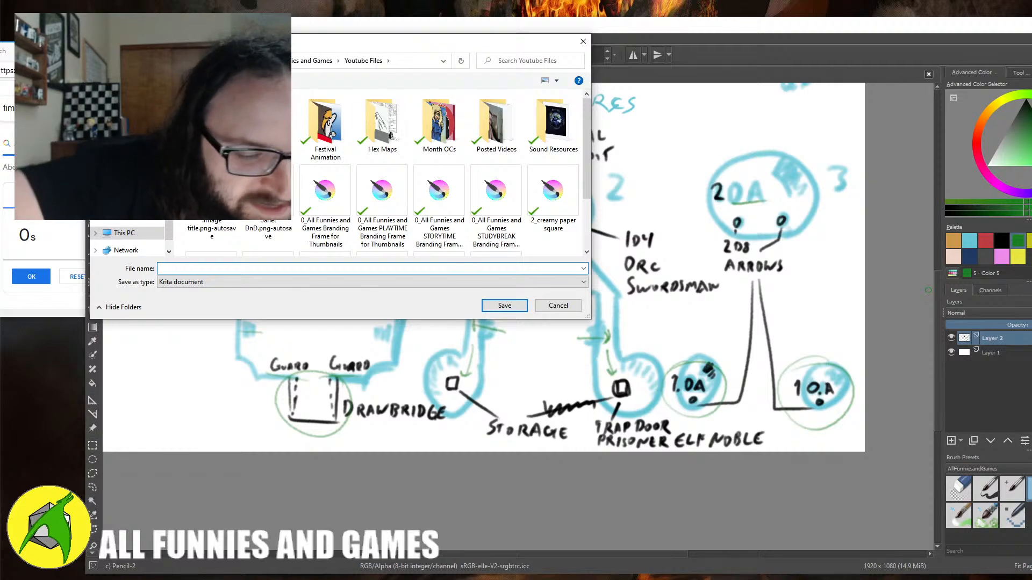
- Save the drawing as a Krita document named Orcs of the Coastal Stronghold in the Youtube Files folder
text(Orcs )
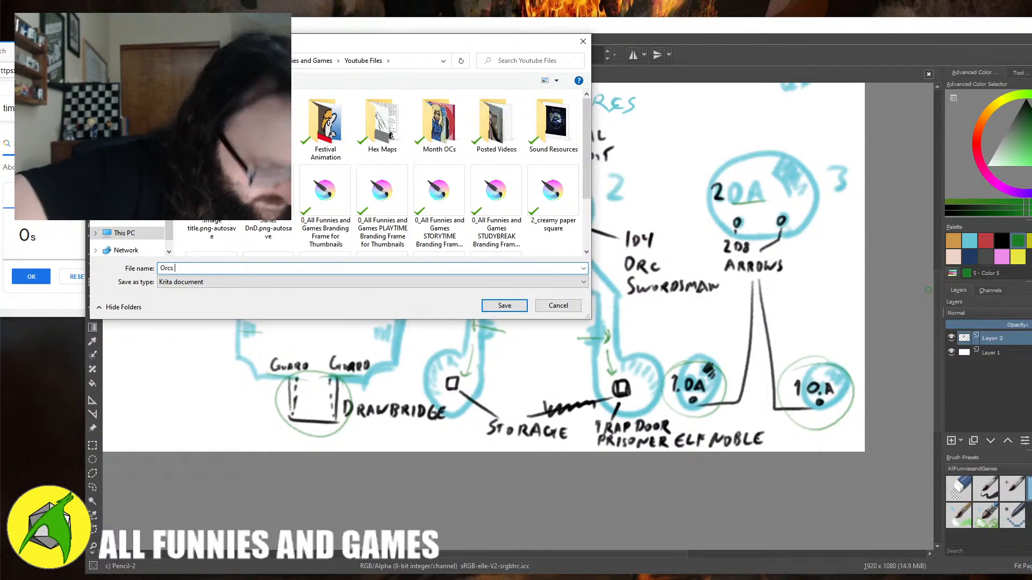
text(of t)
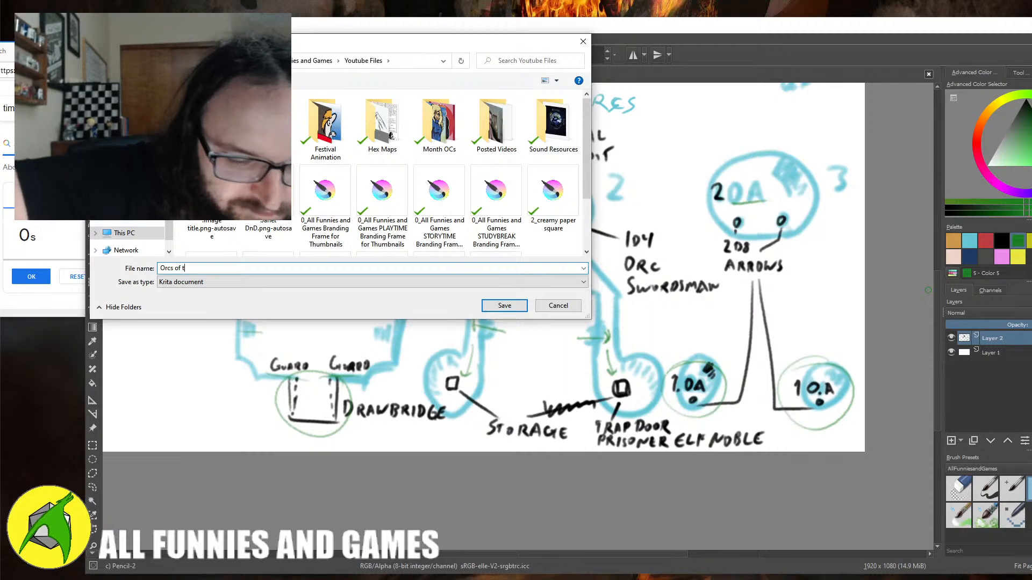
text(he Coasta)
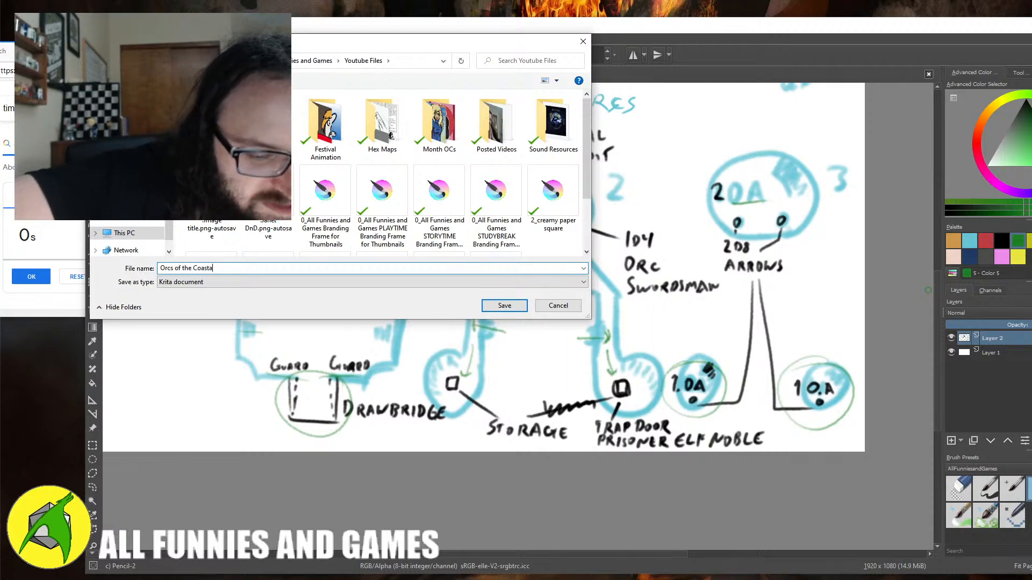
text(l Stronghold)
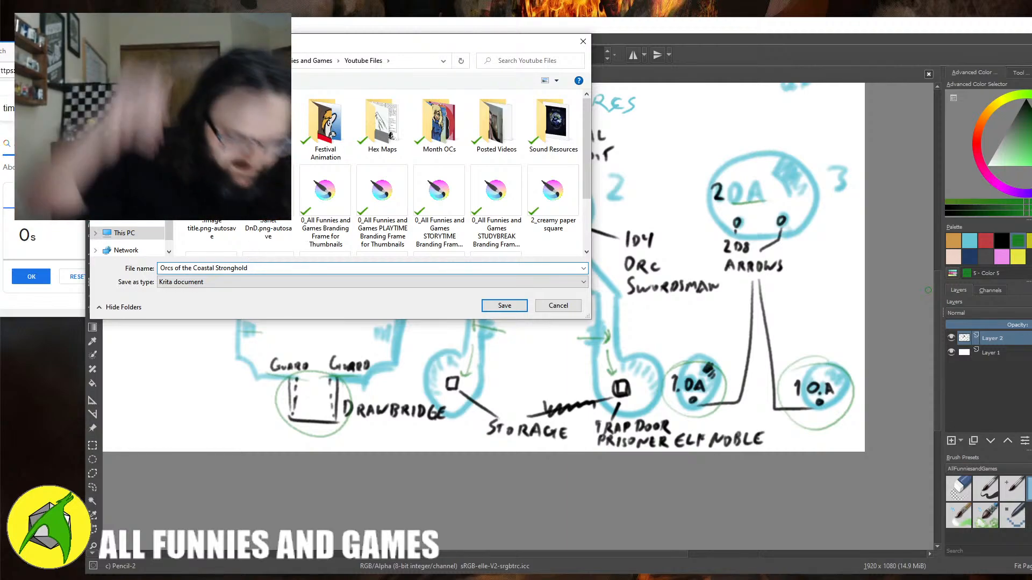
click(501, 307)
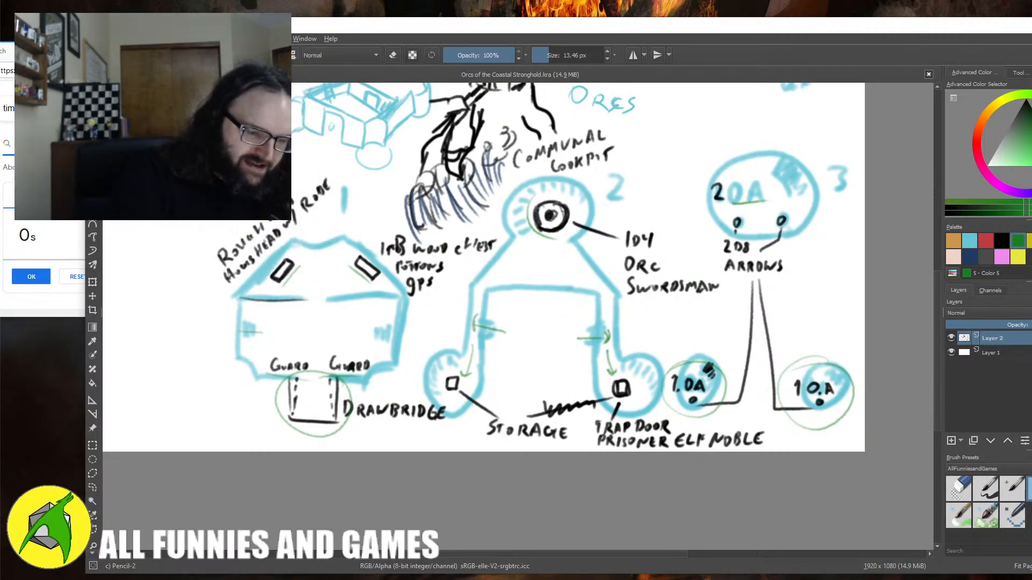
- Create a new blank document using the Screen Resolution preset
key(ctrl+n)
click(572, 231)
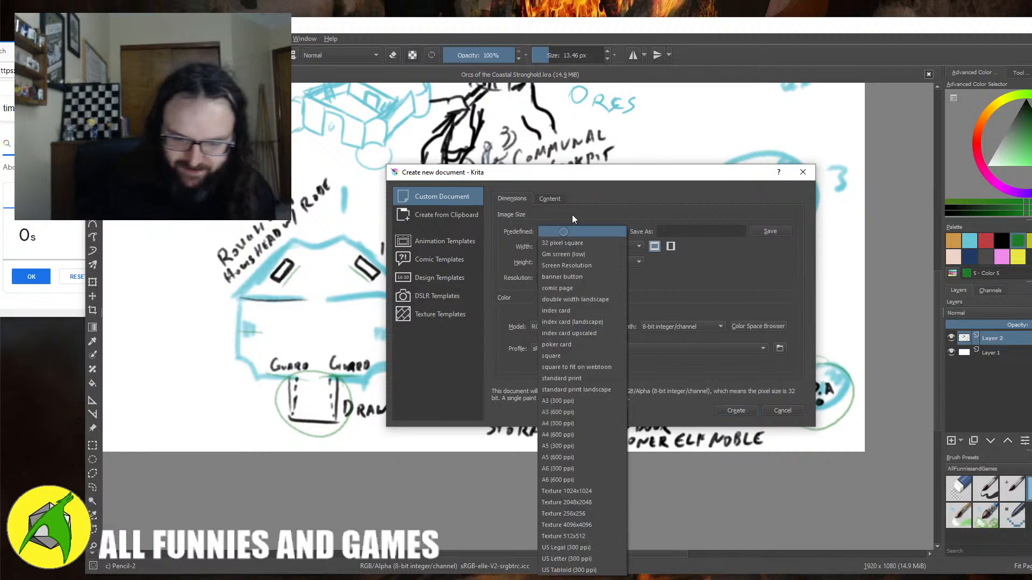
click(580, 265)
key(Return)
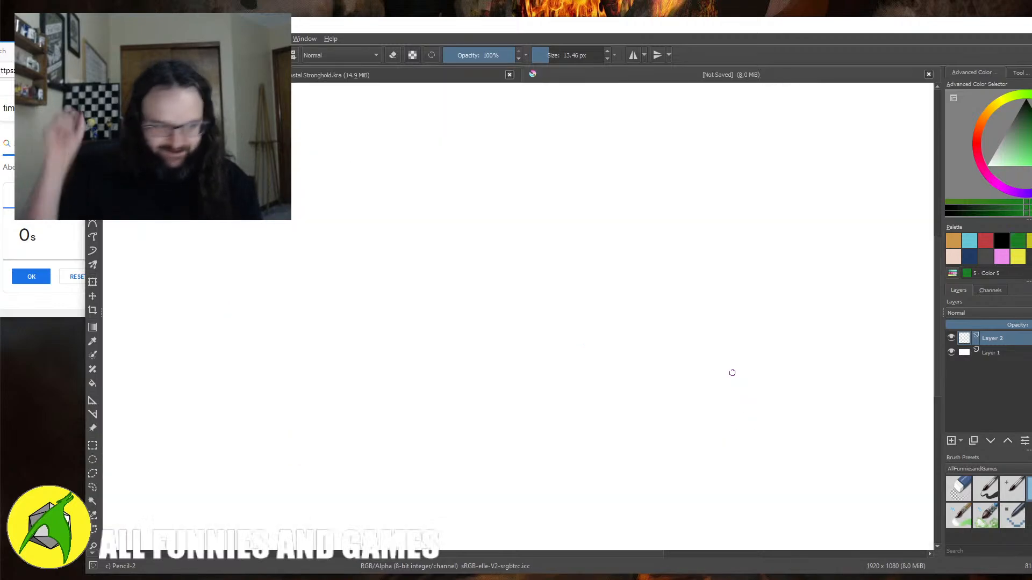
- Set the browser timer to 10 minutes and start the countdown
click(27, 242)
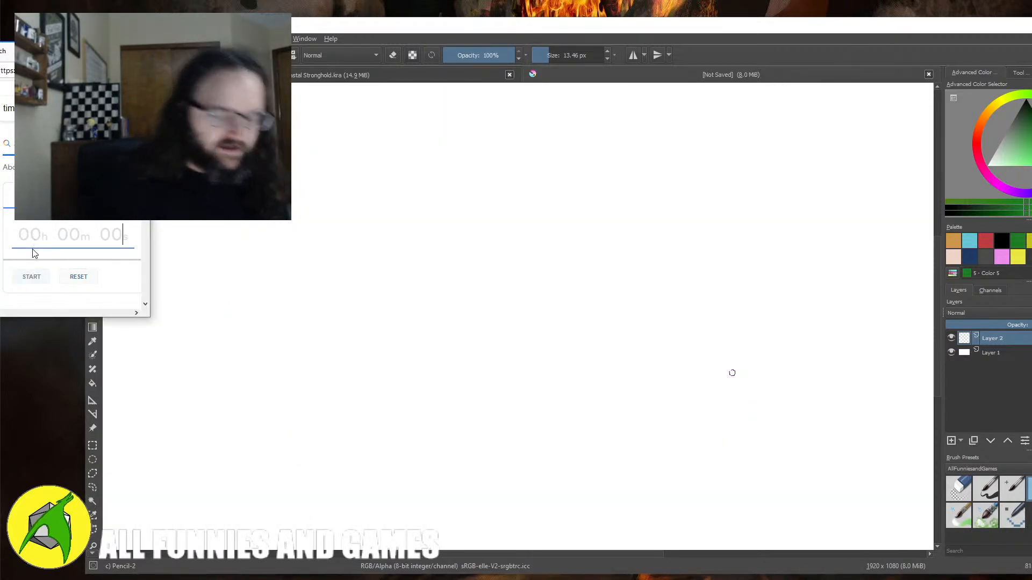
text(1)
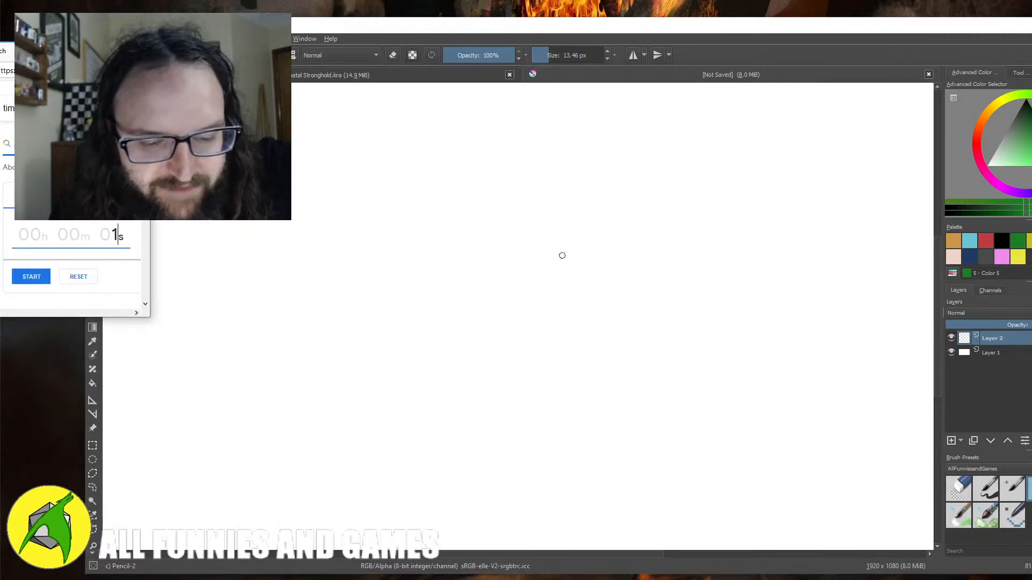
text(0m 00)
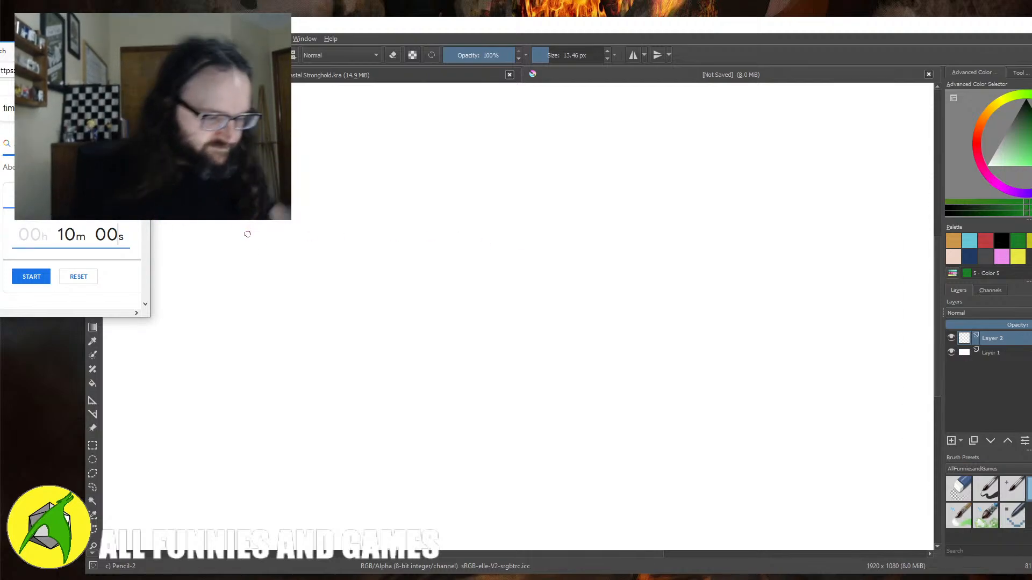
click(120, 274)
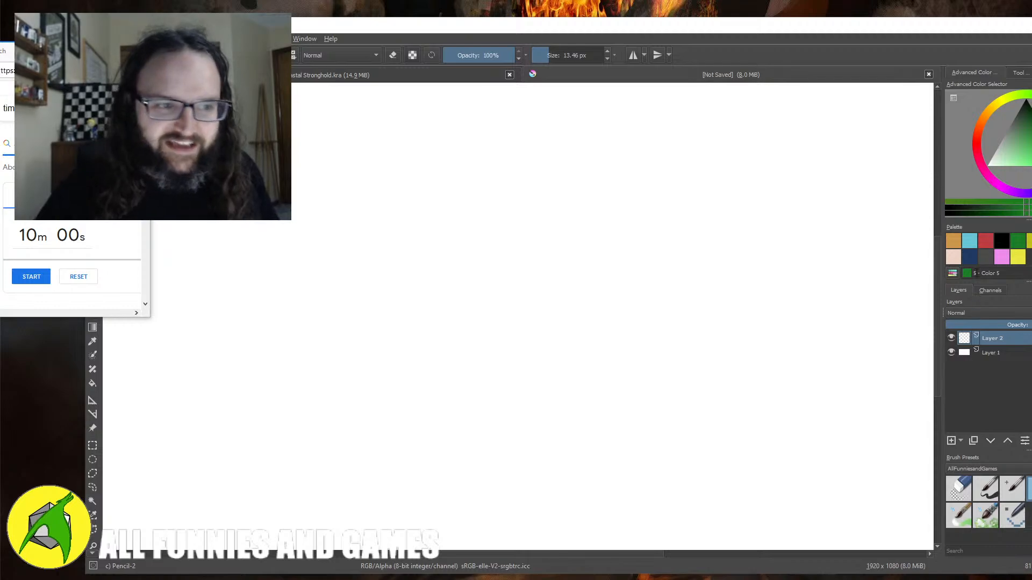
click(1030, 240)
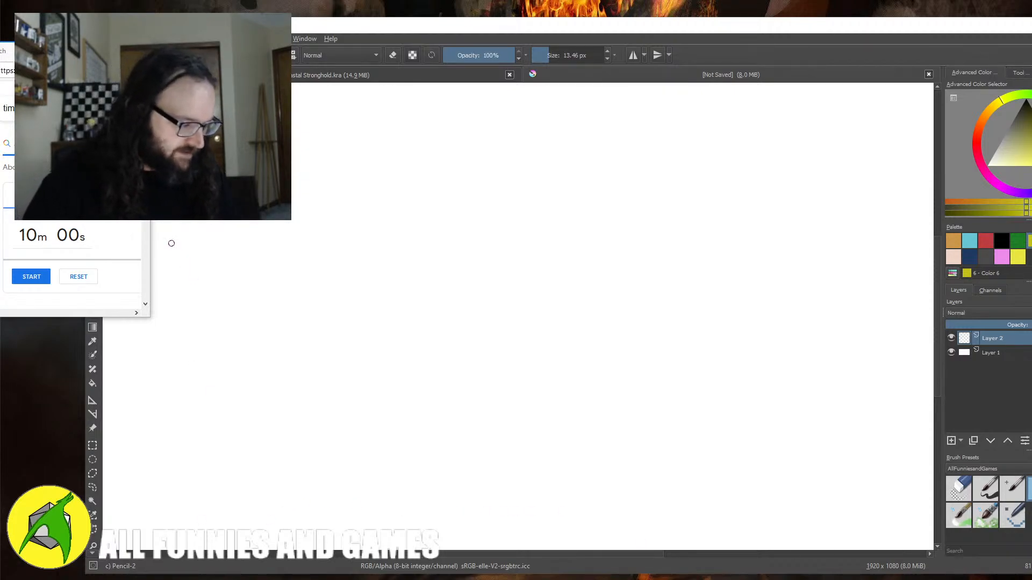
click(17, 282)
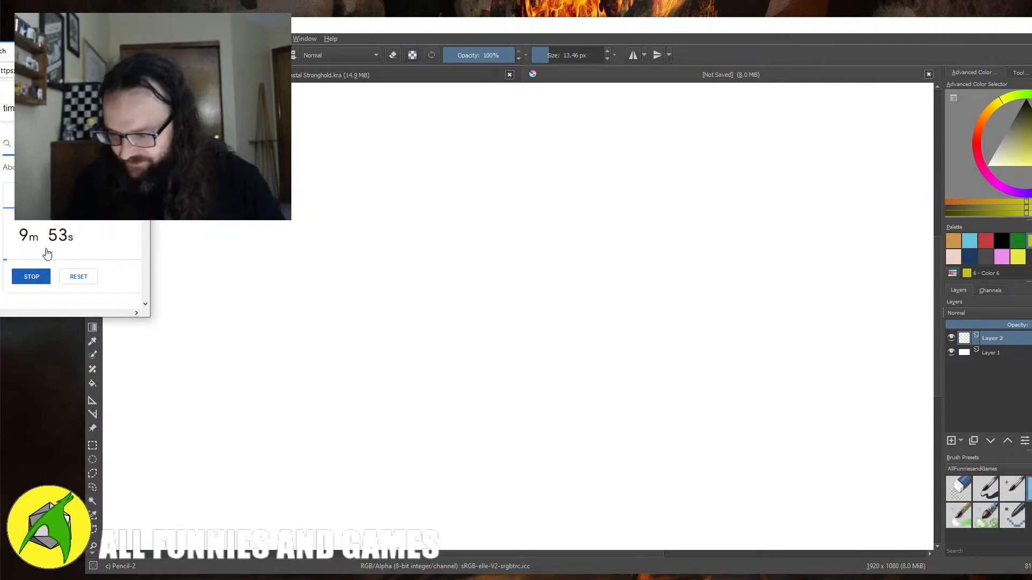
- Paint a winding light blue tunnel from the lower middle up to a round chamber at upper left, using Pencil-2 at 151.37 px
click(1019, 490)
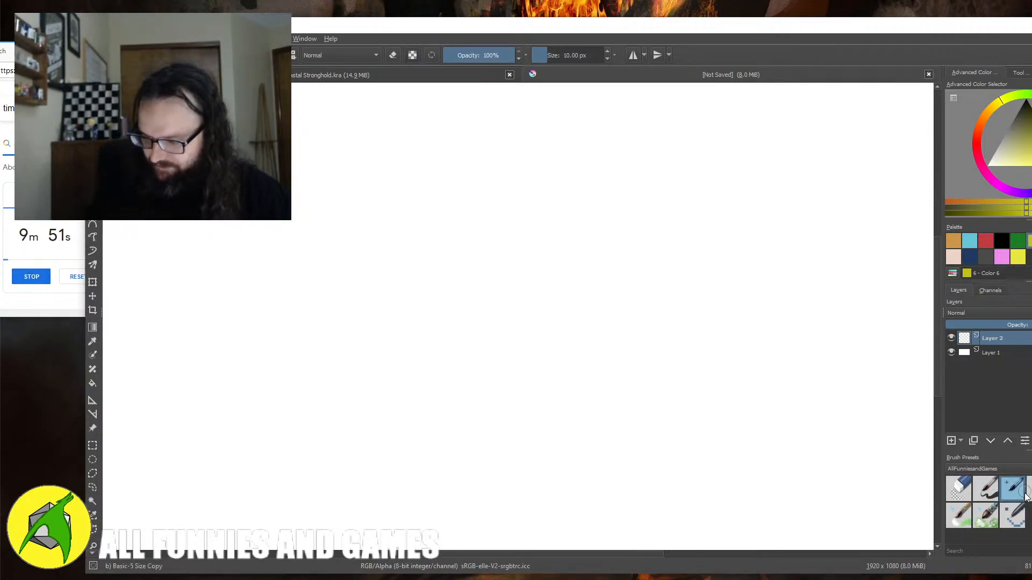
click(1027, 489)
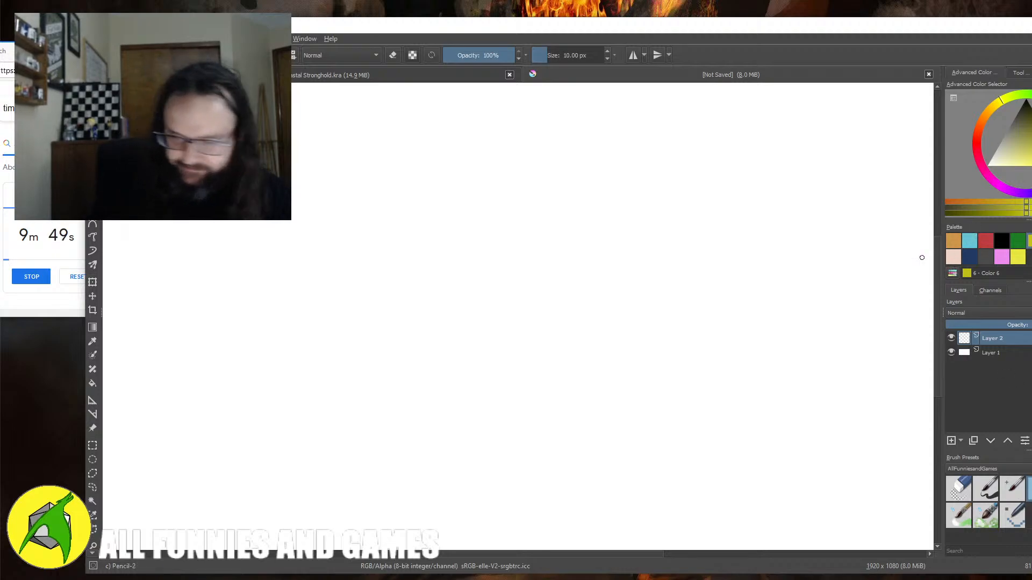
click(968, 242)
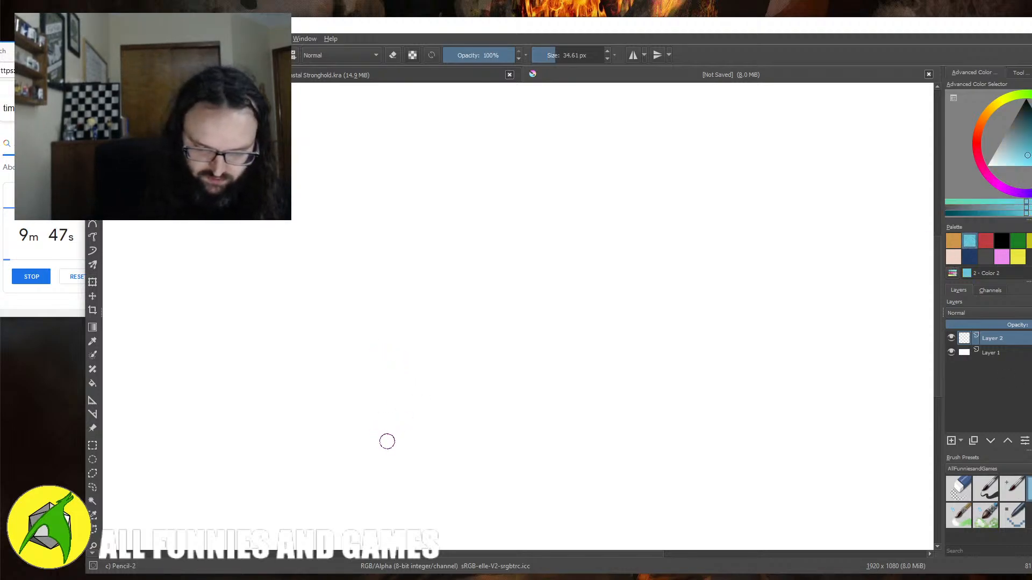
mouse_move(382, 431)
mouse_down()
mouse_move(516, 435)
mouse_move(395, 415)
mouse_move(429, 430)
mouse_up()
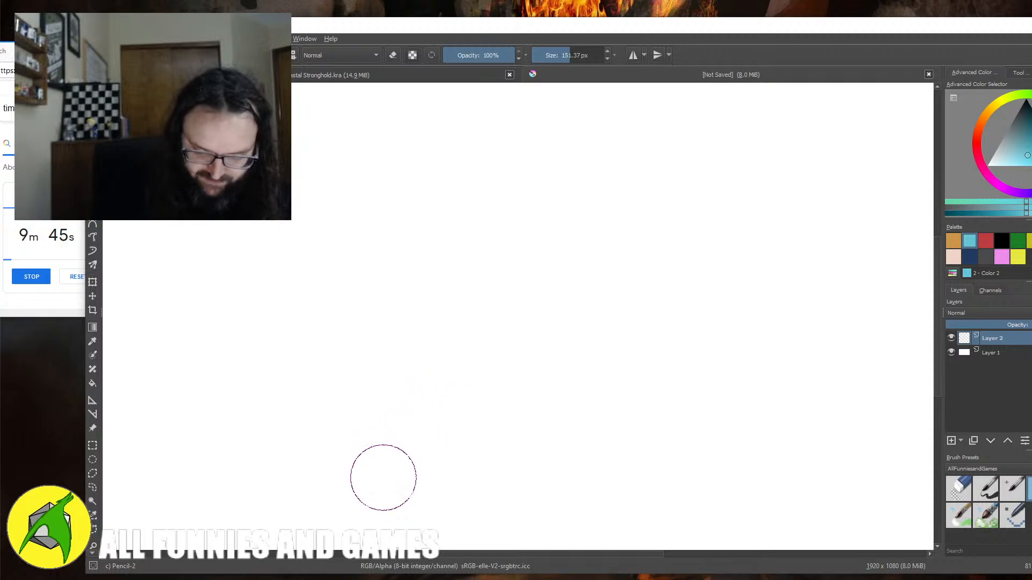
mouse_move(382, 479)
mouse_down()
mouse_move(413, 371)
mouse_move(376, 345)
mouse_up()
mouse_move(289, 278)
mouse_down()
mouse_move(398, 340)
mouse_move(306, 269)
mouse_move(302, 295)
mouse_move(287, 301)
mouse_move(285, 247)
mouse_up()
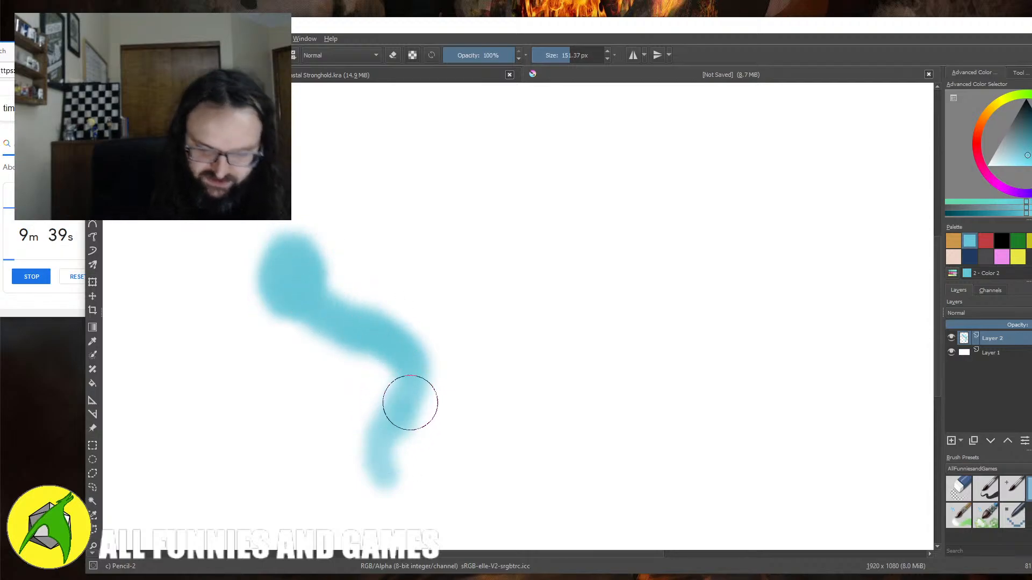
- Paint light blue branches: a tunnel to a central round chamber, forked passages to the upper right, and a faint link between them
mouse_move(408, 403)
mouse_down()
mouse_move(512, 402)
mouse_move(556, 330)
mouse_move(567, 371)
mouse_up()
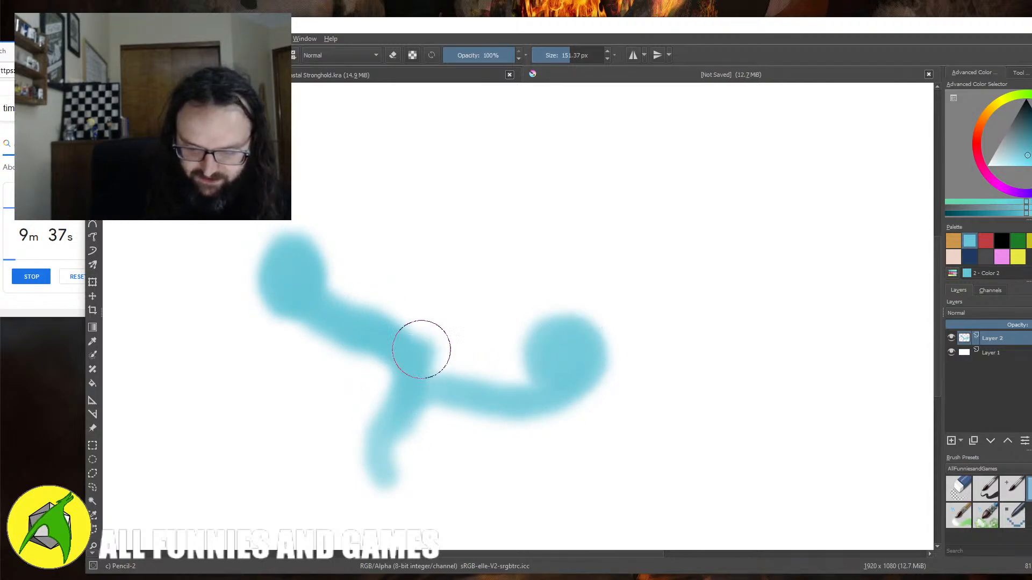
mouse_move(419, 350)
mouse_down()
mouse_move(511, 234)
mouse_move(497, 203)
mouse_up()
mouse_move(474, 285)
mouse_down()
mouse_move(640, 261)
mouse_move(647, 339)
mouse_move(660, 337)
mouse_up()
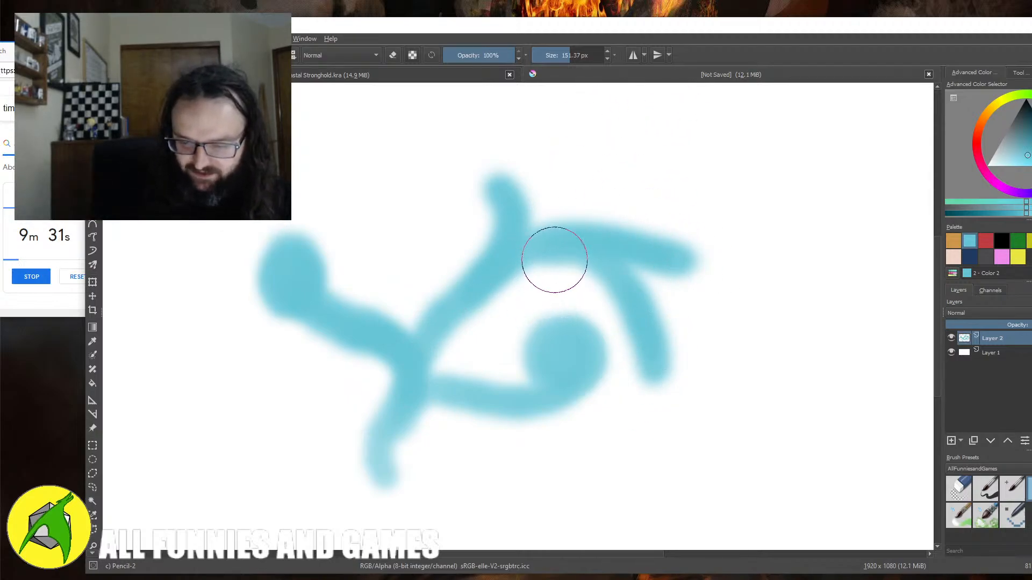
drag(555, 260, 562, 323)
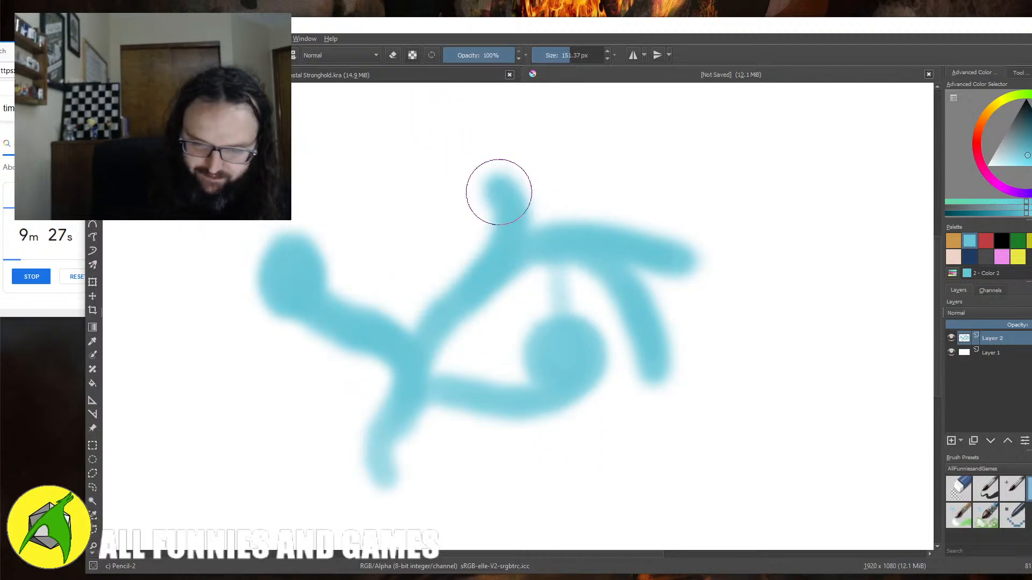
- Widen the upper-left chamber and the tunnel junction in light blue, and touch up the central chamber's fill
mouse_move(299, 299)
mouse_down()
mouse_move(255, 259)
mouse_move(304, 253)
mouse_move(373, 339)
mouse_move(346, 317)
mouse_move(358, 326)
mouse_move(389, 461)
mouse_move(410, 341)
mouse_move(429, 330)
mouse_move(446, 347)
mouse_move(435, 376)
mouse_move(437, 349)
mouse_up()
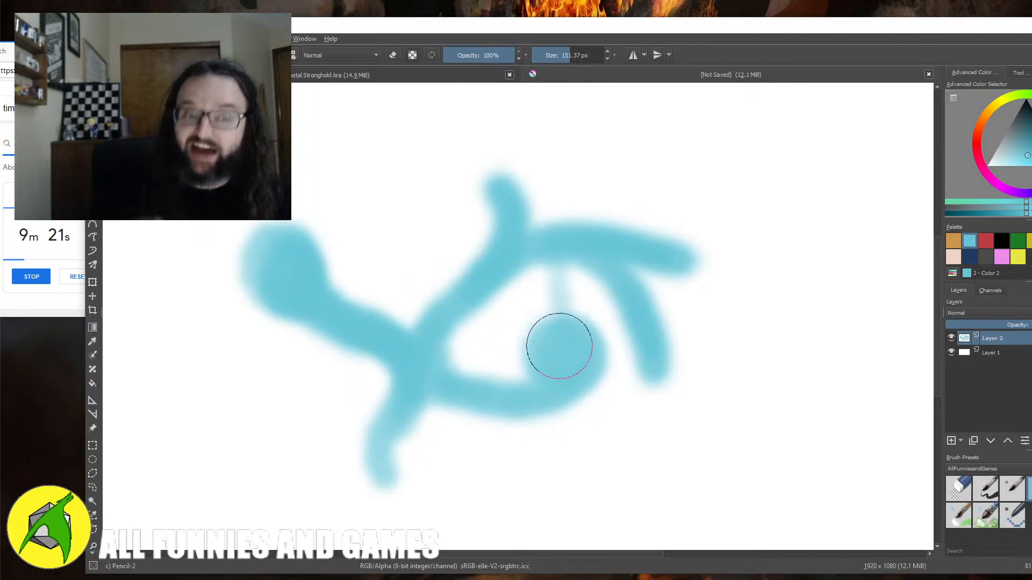
drag(548, 364, 581, 357)
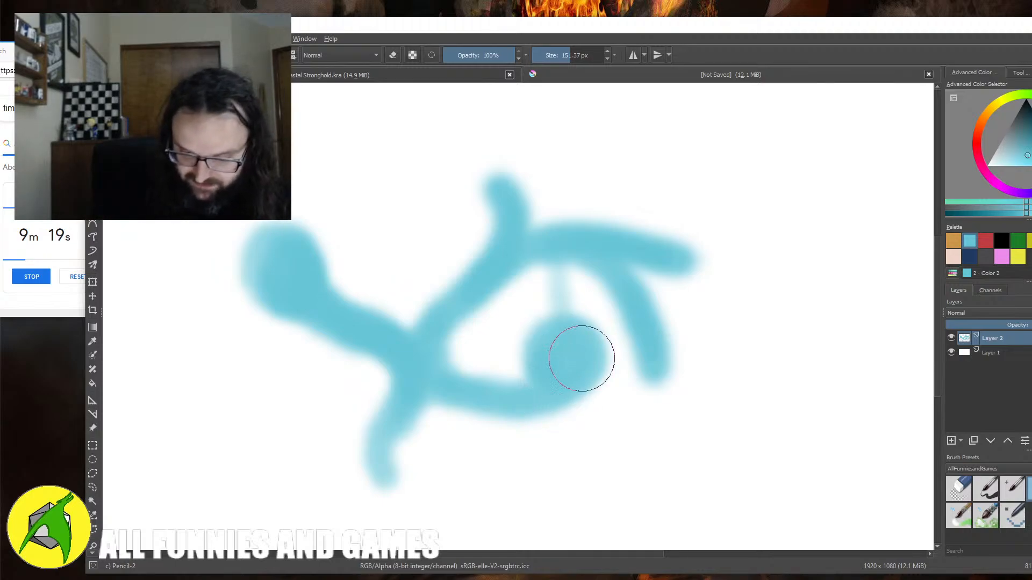
- Add a new layer above the painted tunnels and ready the Pencil-2 brush at 17.23 px
click(989, 490)
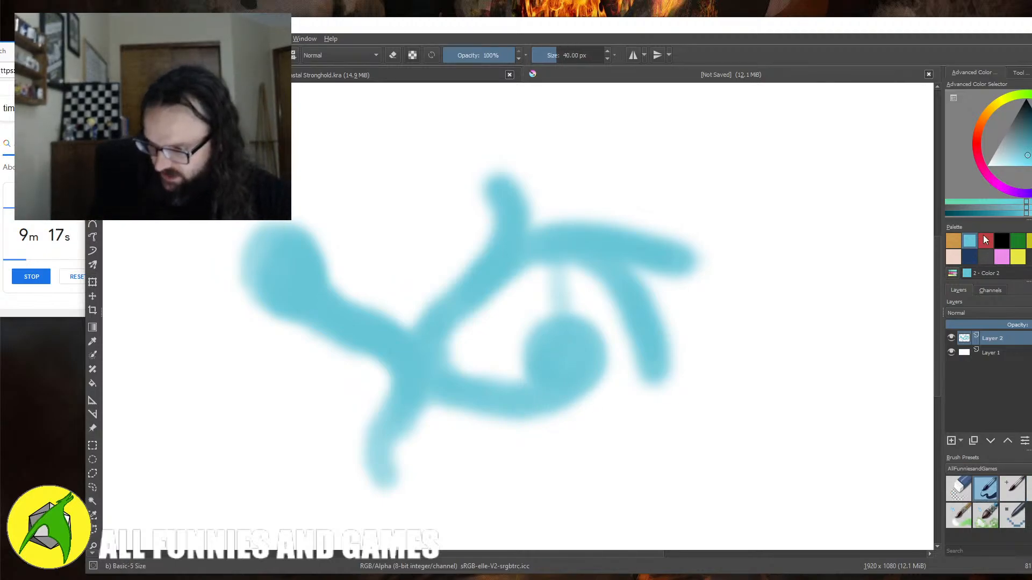
click(952, 441)
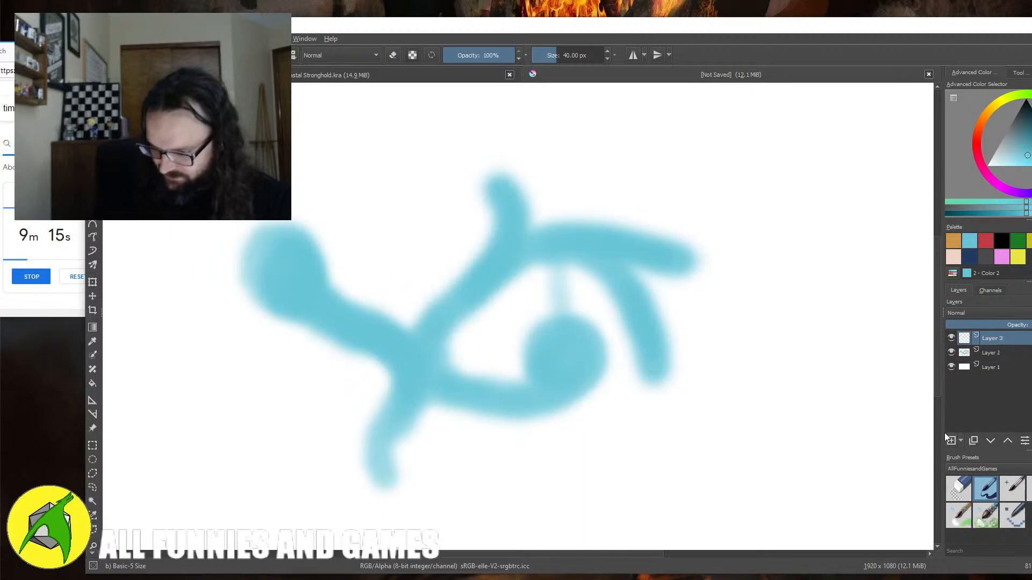
mouse_move(377, 363)
mouse_down()
mouse_move(386, 367)
mouse_move(406, 333)
mouse_move(322, 258)
mouse_up()
key(ctrl+z)
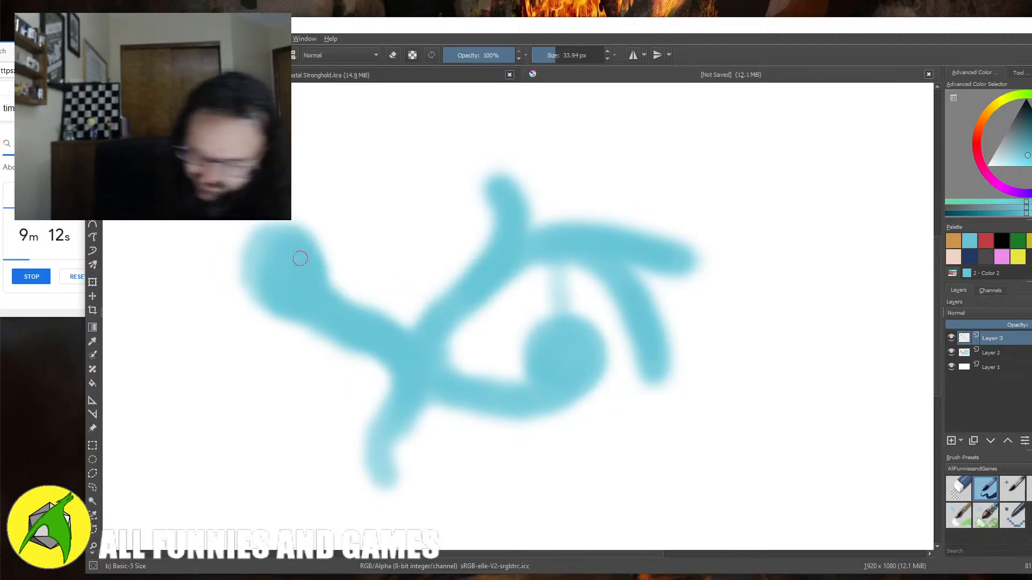
click(1017, 492)
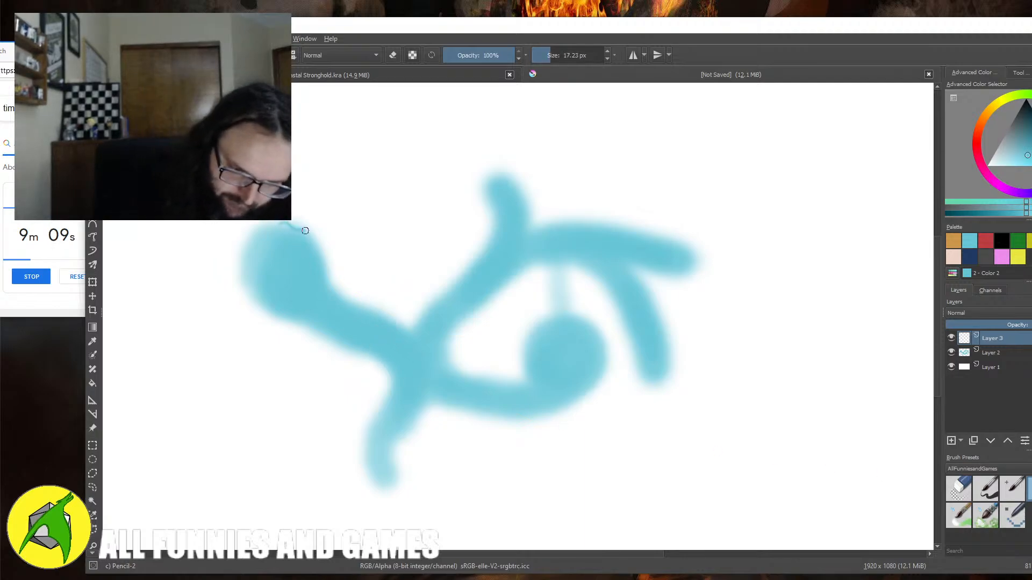
- Trace a wavy light blue outline around the upper-left chamber, its tunnel, and the left wall of the lower entrance tunnel
mouse_move(305, 230)
mouse_down()
mouse_move(331, 285)
mouse_move(414, 340)
mouse_up()
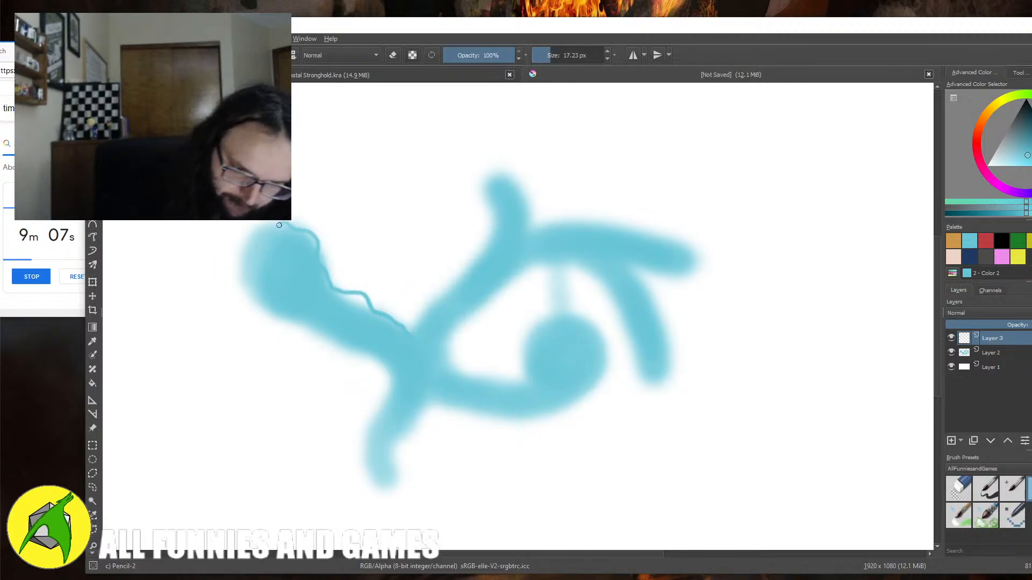
mouse_move(235, 246)
mouse_down()
mouse_move(256, 336)
mouse_move(286, 329)
mouse_up()
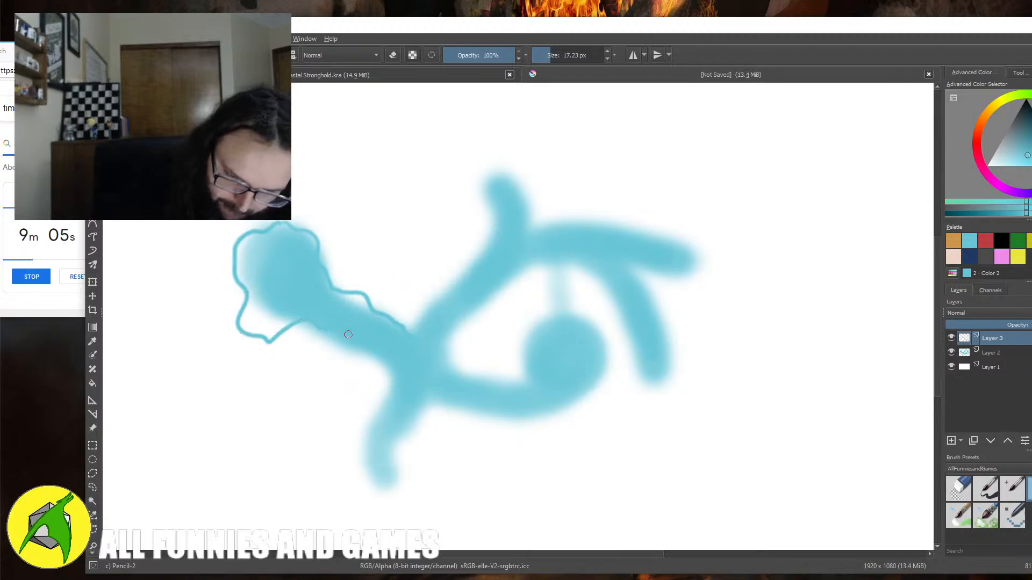
mouse_move(389, 364)
mouse_down()
mouse_move(352, 479)
mouse_move(322, 503)
mouse_up()
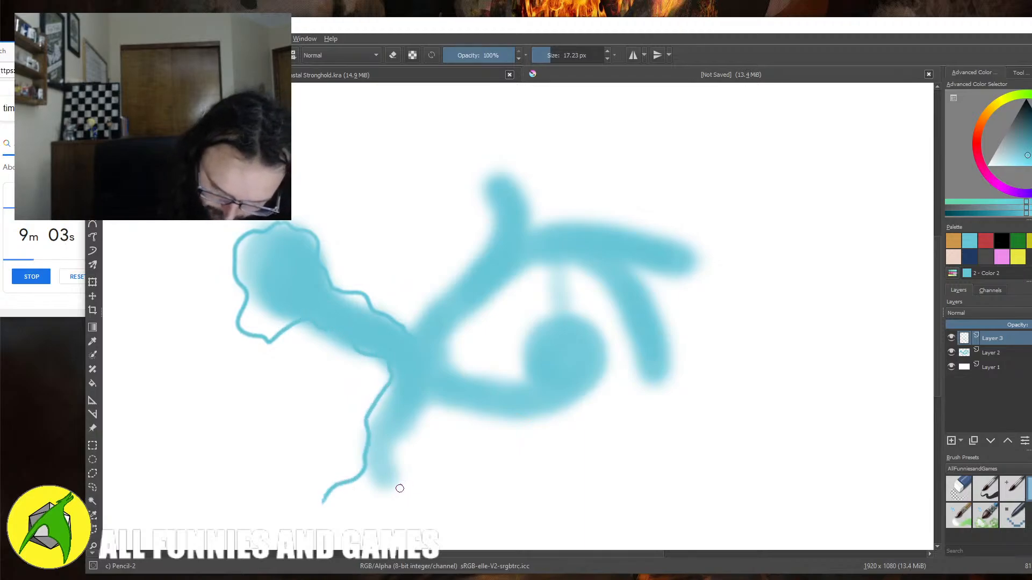
- Outline the entrance tunnel's right wall, the central chamber, the narrow link and the inner wall of the loop
mouse_move(399, 455)
mouse_down()
mouse_move(434, 408)
mouse_move(519, 420)
mouse_move(564, 411)
mouse_move(600, 384)
mouse_move(606, 349)
mouse_move(571, 316)
mouse_up()
mouse_move(556, 272)
mouse_down()
mouse_move(568, 314)
mouse_move(540, 321)
mouse_up()
mouse_move(520, 361)
mouse_down()
mouse_move(470, 374)
mouse_move(449, 353)
mouse_move(470, 312)
mouse_move(539, 268)
mouse_up()
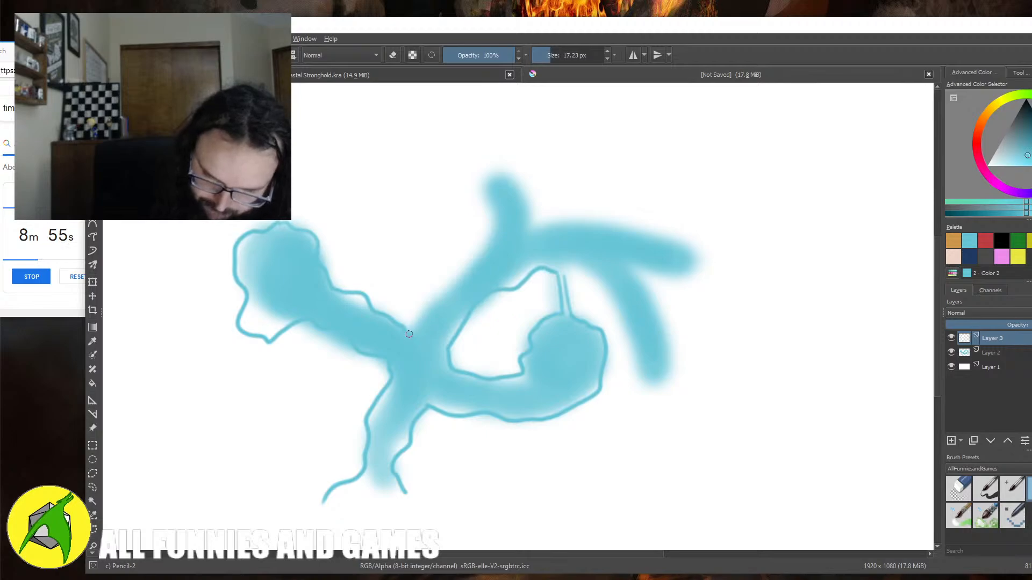
- Outline the upper dead end and the forked passages at upper right, then hide the painted tunnel layer, Layer 2
mouse_move(409, 334)
mouse_down()
mouse_move(421, 294)
mouse_move(486, 245)
mouse_move(491, 215)
mouse_move(478, 179)
mouse_move(491, 161)
mouse_move(530, 220)
mouse_move(628, 210)
mouse_move(663, 221)
mouse_move(690, 271)
mouse_up()
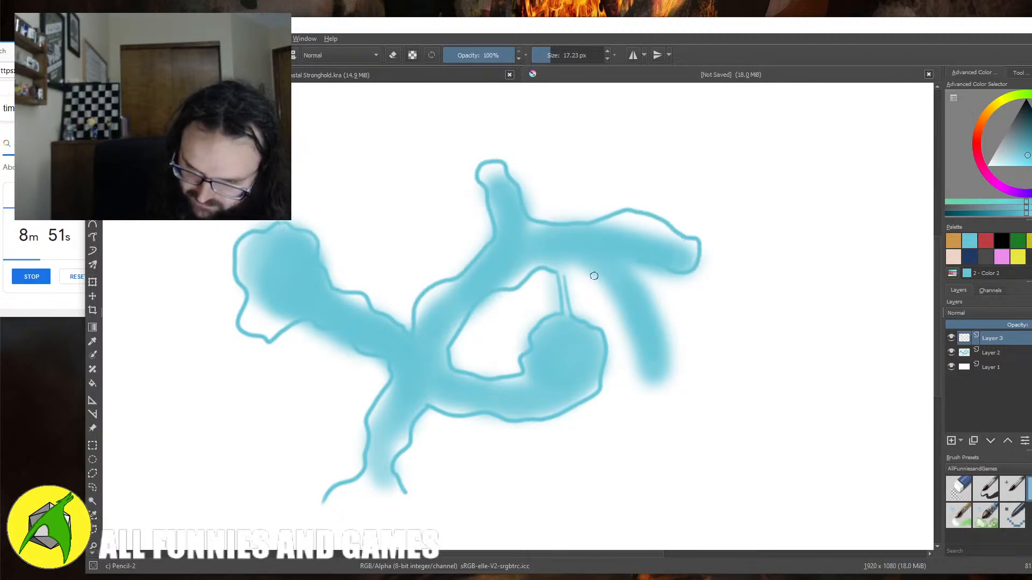
mouse_move(574, 270)
mouse_down()
mouse_move(609, 286)
mouse_move(634, 324)
mouse_move(634, 362)
mouse_move(655, 380)
mouse_move(658, 286)
mouse_up()
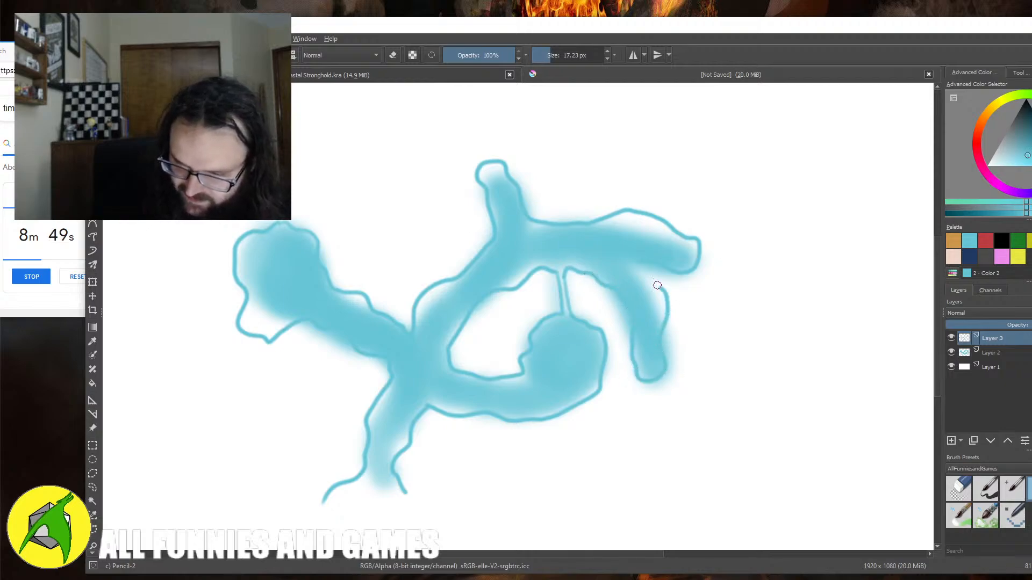
click(950, 352)
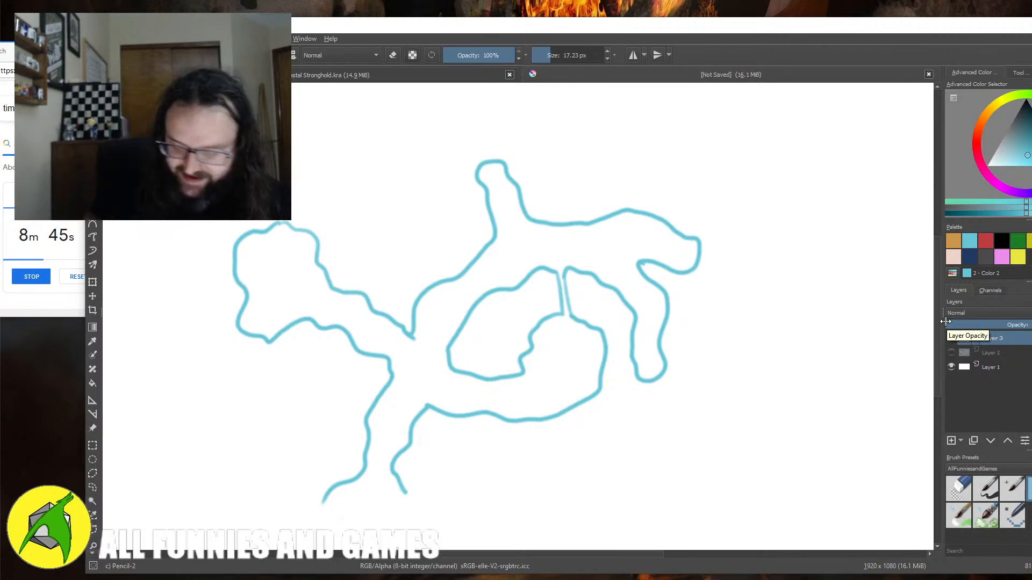
- Paint a light blue pool in the upper-left chamber at 44.04 px, and mark two black dots across the entrance tunnel at 32.55 px
mouse_move(275, 289)
mouse_down()
mouse_move(269, 252)
mouse_move(280, 310)
mouse_move(263, 282)
mouse_move(283, 274)
mouse_up()
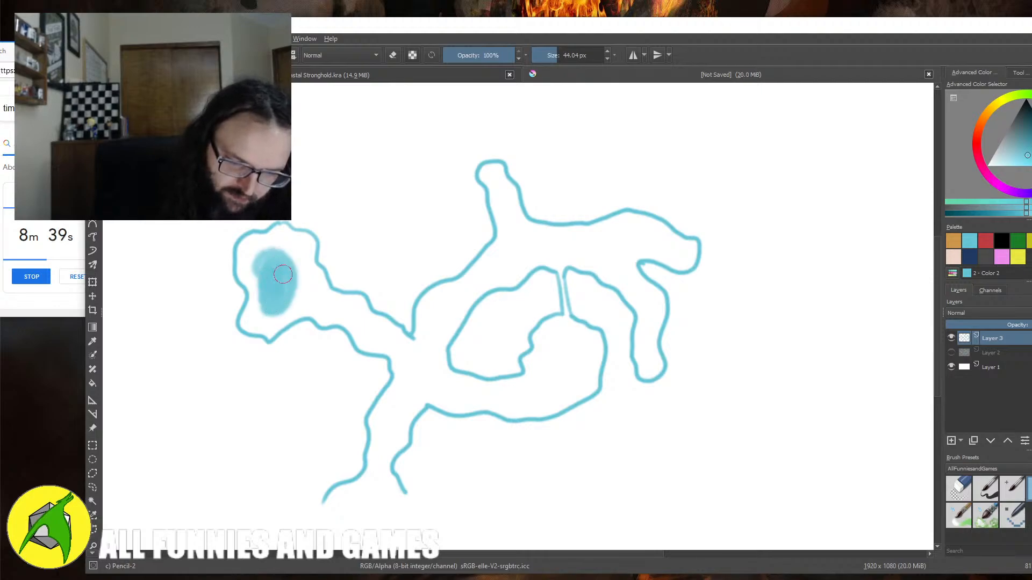
click(1001, 243)
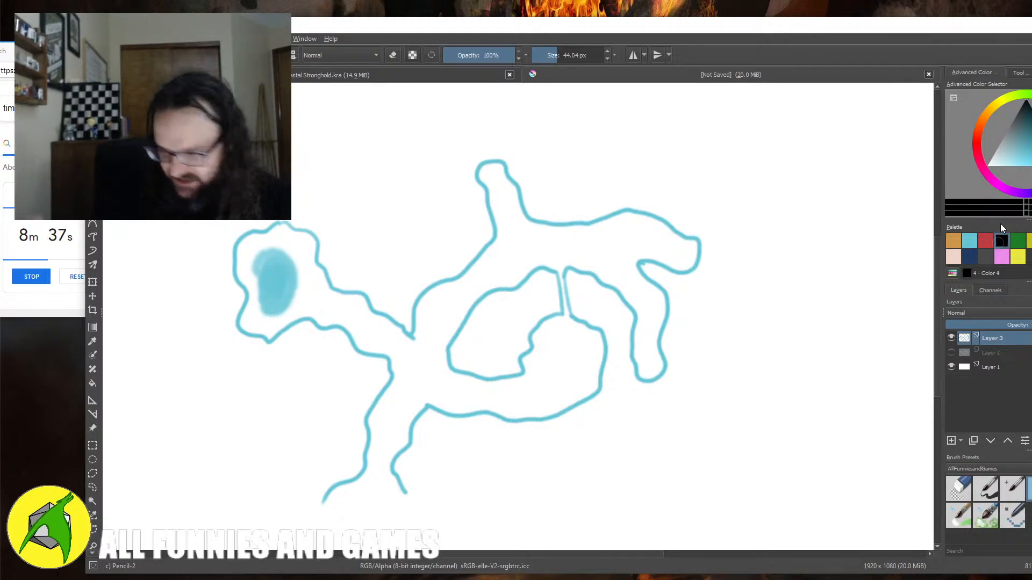
drag(380, 431, 378, 435)
click(376, 436)
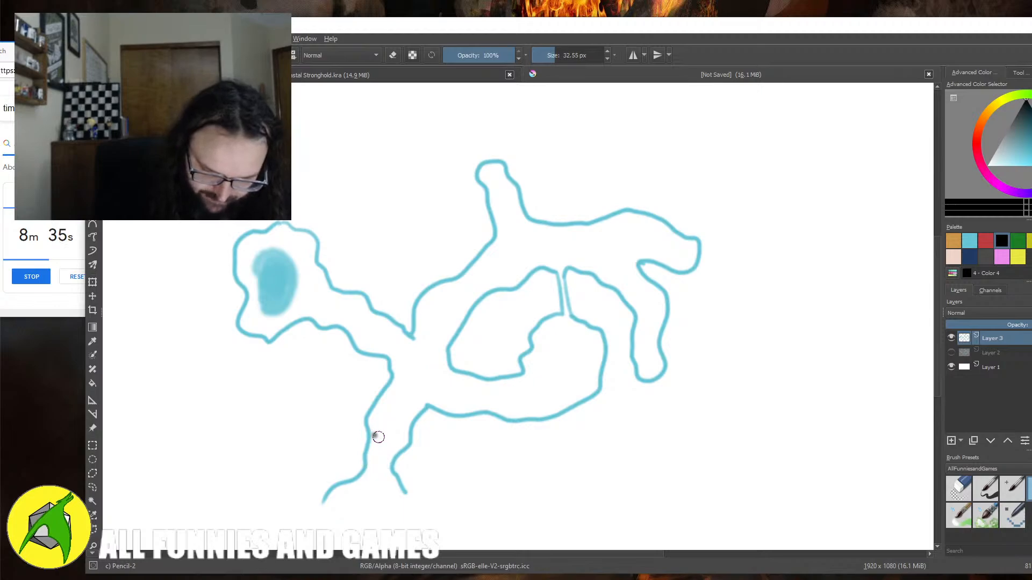
click(405, 419)
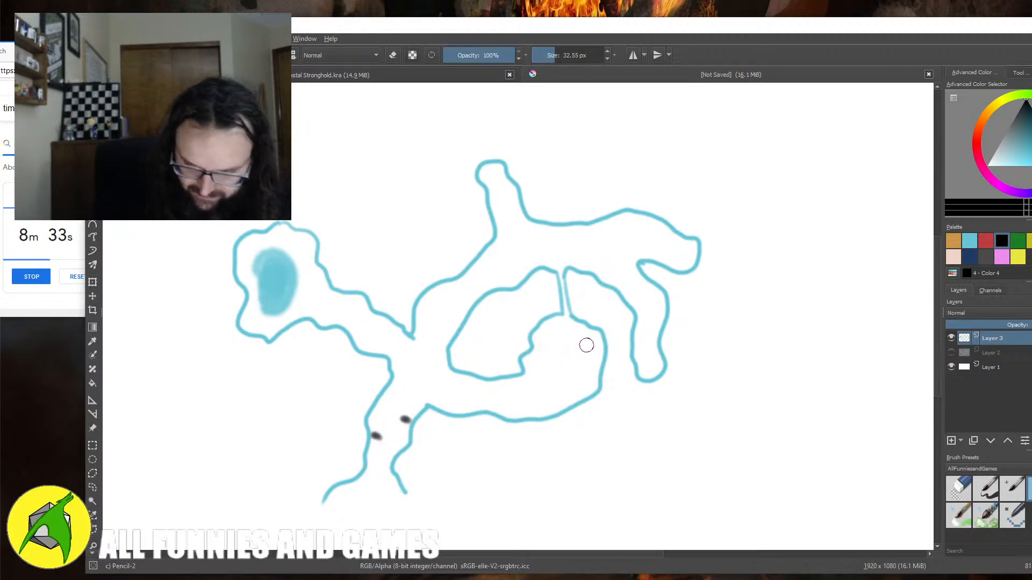
- Mark a black X in the central chamber and label it "MAIN NEST" with a pointer line below
mouse_move(548, 345)
mouse_down()
mouse_move(571, 372)
mouse_move(547, 374)
mouse_move(577, 403)
mouse_move(594, 445)
mouse_move(622, 455)
mouse_move(645, 444)
mouse_up()
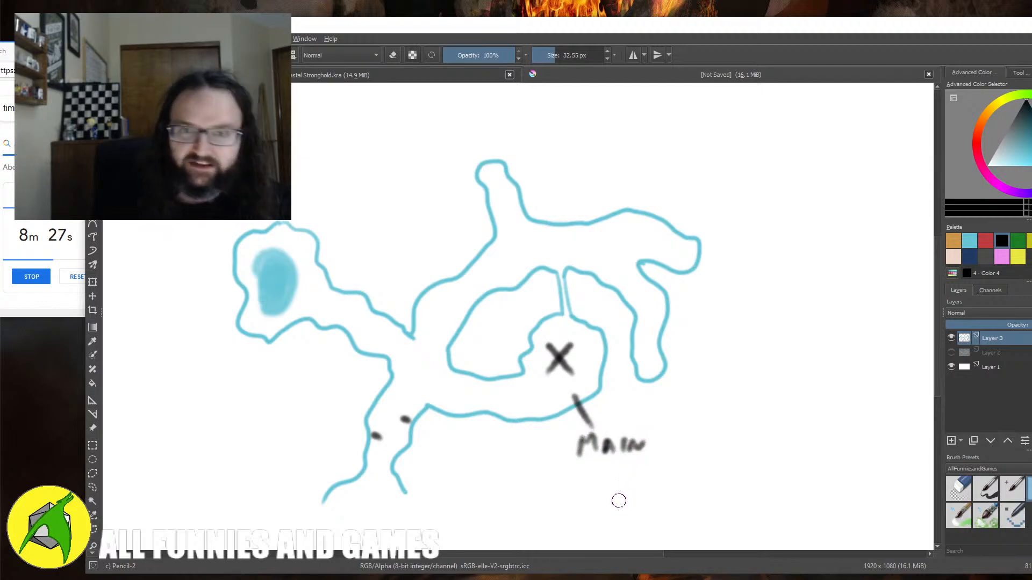
mouse_move(581, 484)
mouse_down()
mouse_move(602, 464)
mouse_move(627, 468)
mouse_move(624, 485)
mouse_move(653, 466)
mouse_up()
drag(645, 468, 644, 486)
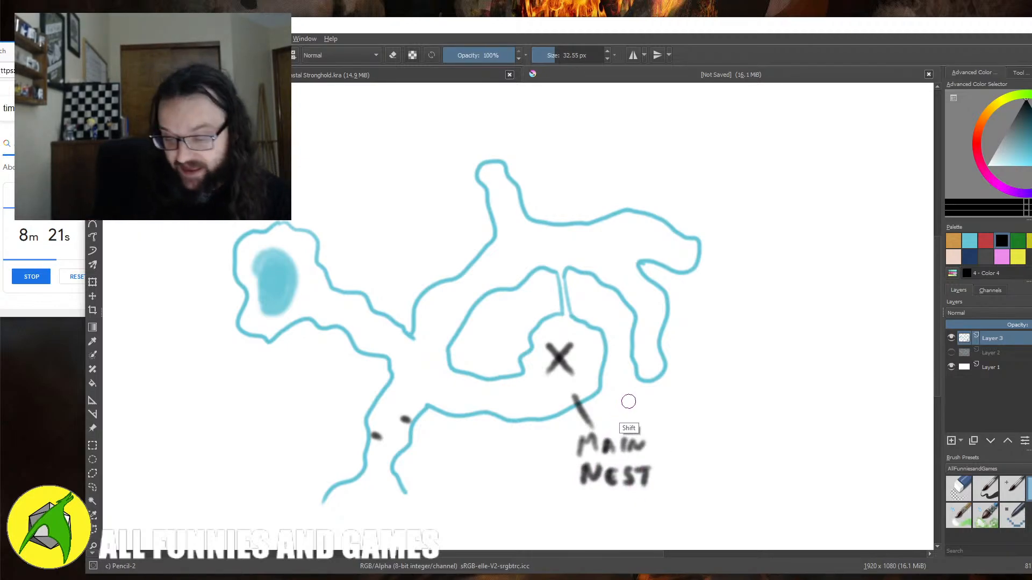
- With a 17.08 px brush, mark and label a "LEDGE" at the narrow link's lower end, and label the link "PARALYTIC TENDRILS"
drag(627, 400, 619, 407)
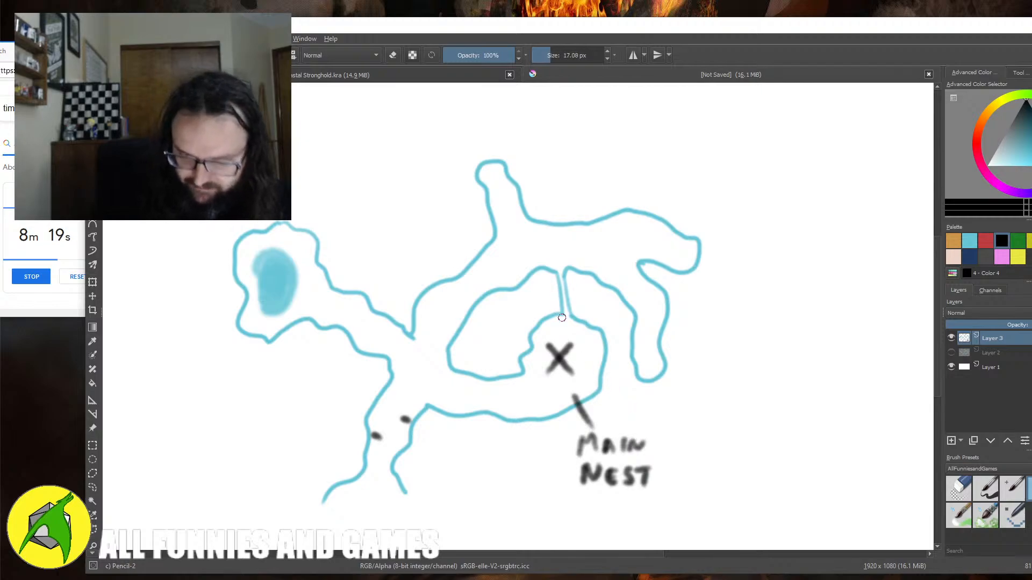
drag(578, 309, 597, 308)
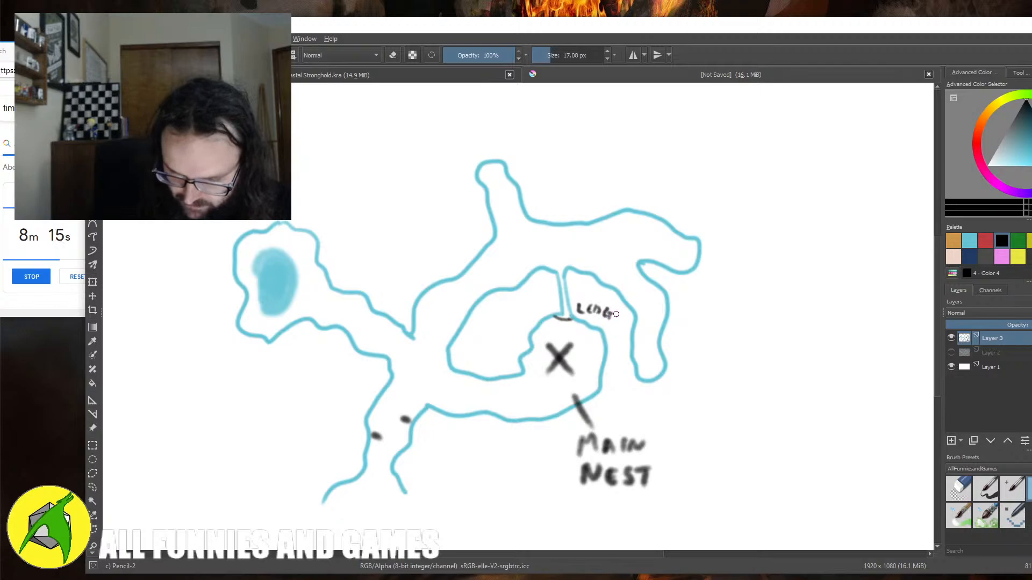
drag(554, 290, 526, 300)
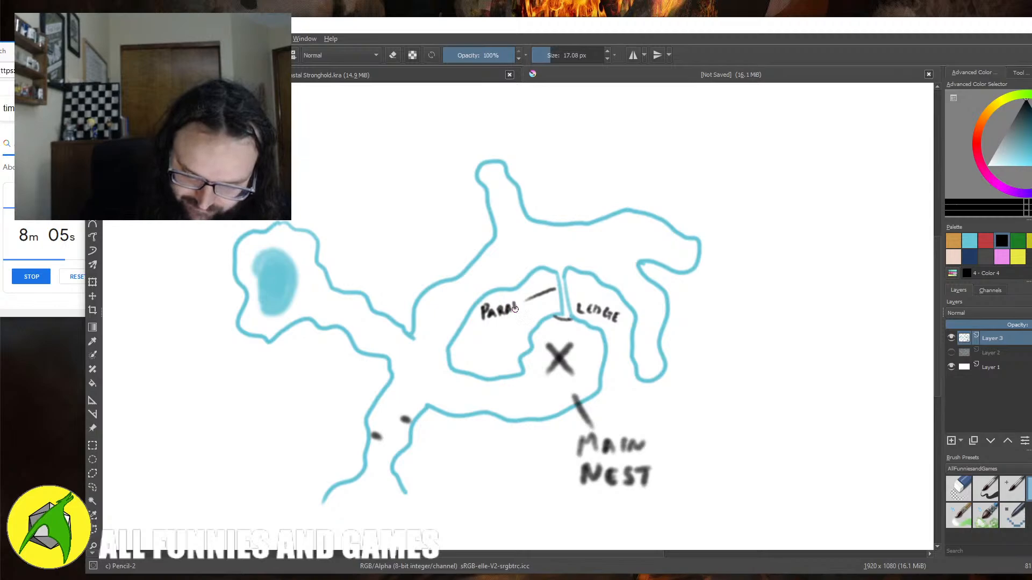
drag(522, 302, 526, 309)
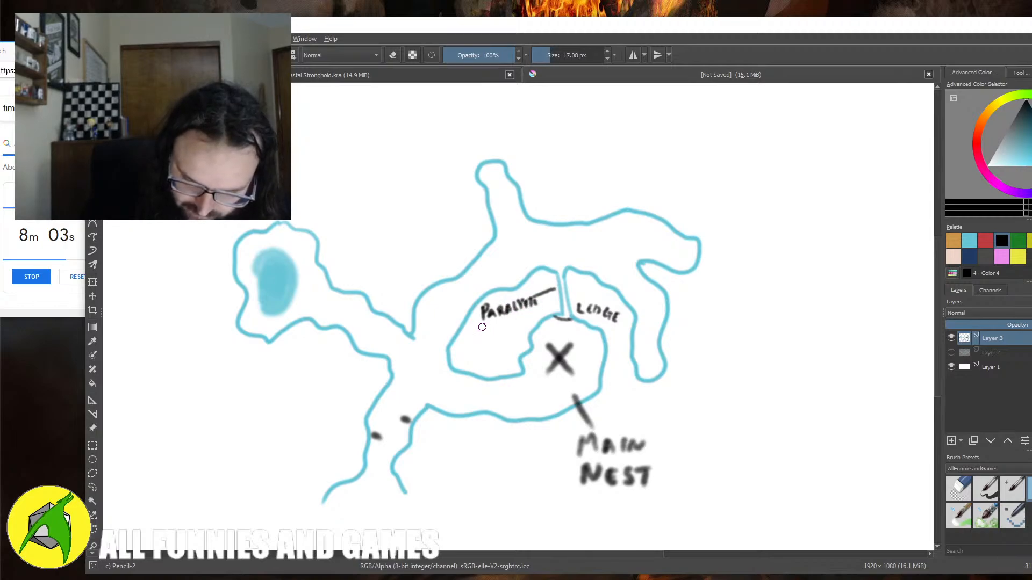
drag(505, 324, 539, 318)
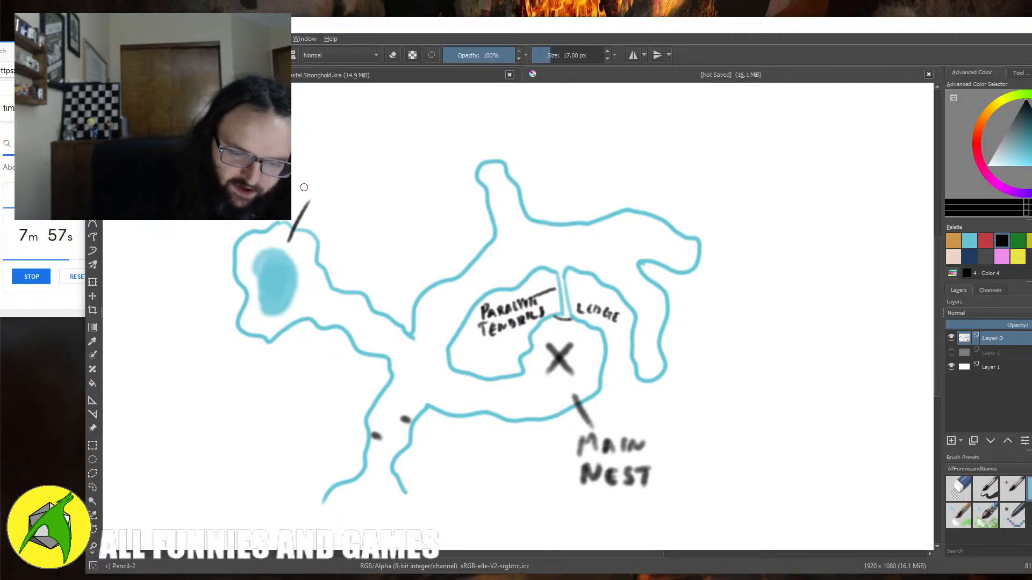
- Label the upper-left pool chamber "WATERING HOLE" in black beside its pointer line
drag(320, 179, 326, 184)
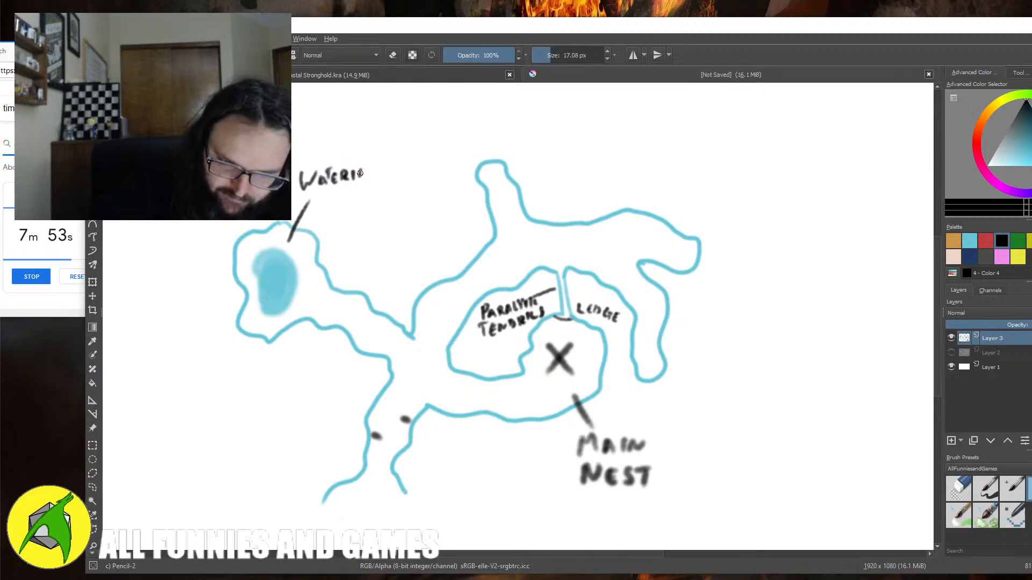
drag(332, 196, 370, 204)
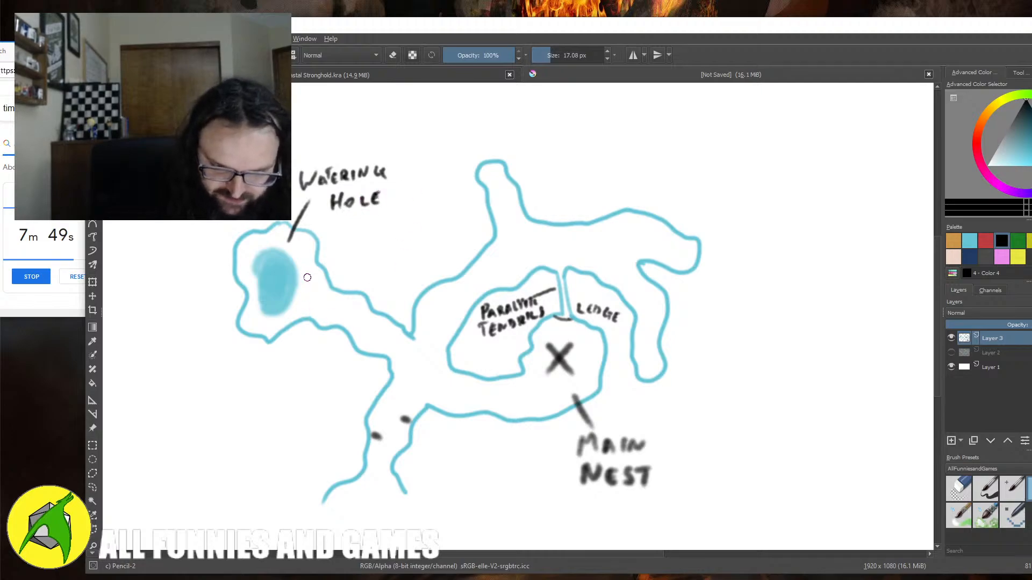
- Hatch the territory with black lines from the pool chamber through the tunnel junction to the main nest chamber
drag(309, 272, 311, 296)
mouse_move(322, 290)
mouse_down()
mouse_move(323, 307)
mouse_move(336, 311)
mouse_up()
drag(351, 303, 354, 324)
mouse_move(365, 311)
mouse_down()
mouse_move(368, 343)
mouse_move(386, 349)
mouse_up()
drag(398, 339, 399, 406)
drag(426, 305, 426, 402)
mouse_move(440, 335)
mouse_down()
mouse_move(444, 401)
mouse_move(467, 389)
mouse_move(441, 408)
mouse_move(528, 411)
mouse_up()
drag(532, 369, 548, 406)
drag(532, 343, 559, 397)
mouse_move(539, 321)
mouse_down()
mouse_move(572, 392)
mouse_move(579, 375)
mouse_up()
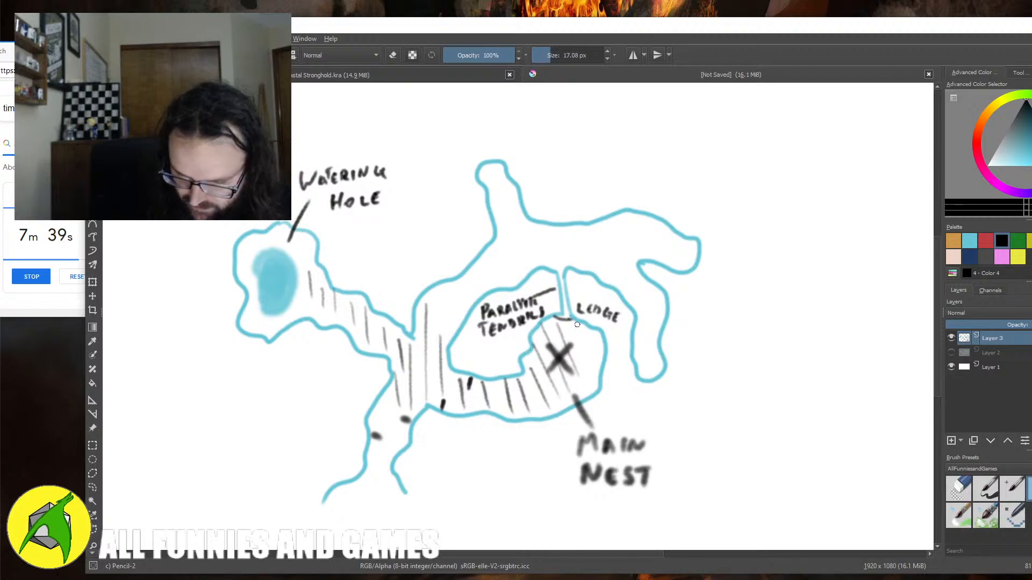
drag(575, 319, 593, 363)
drag(587, 324, 603, 352)
mouse_move(436, 295)
mouse_down()
mouse_move(433, 385)
mouse_move(444, 363)
mouse_up()
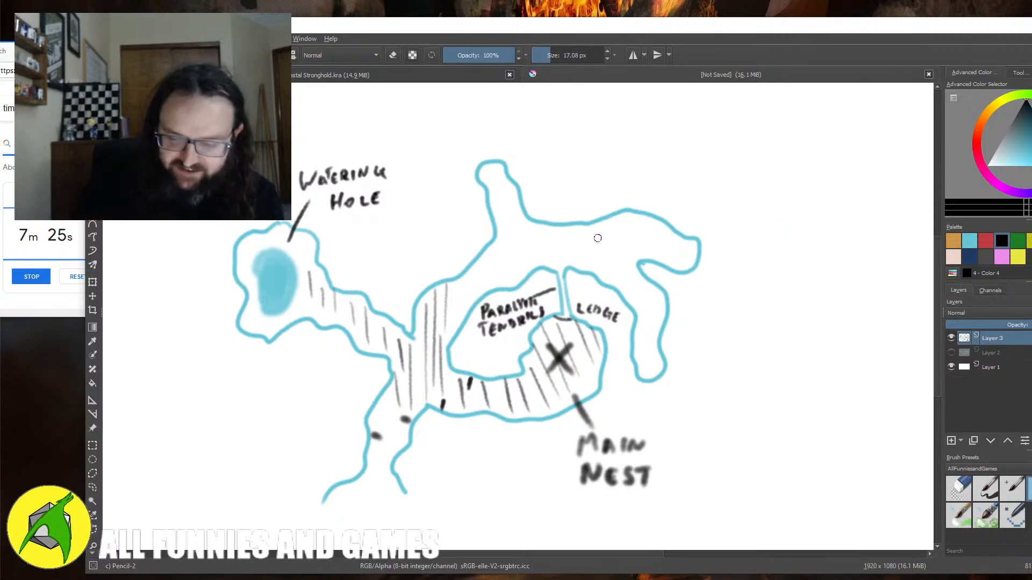
- Label the upper passage "GIANT RATS", and reinforce the hatched area's boundary line and the tunnel wall marks in black
mouse_move(573, 231)
mouse_down()
mouse_move(623, 233)
mouse_move(590, 256)
mouse_move(605, 249)
mouse_up()
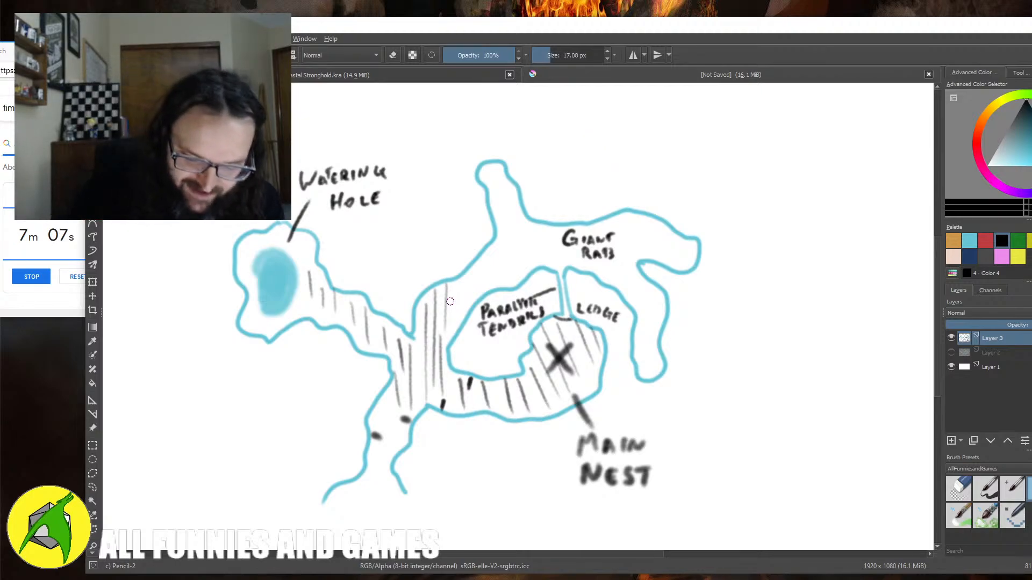
drag(453, 286, 454, 344)
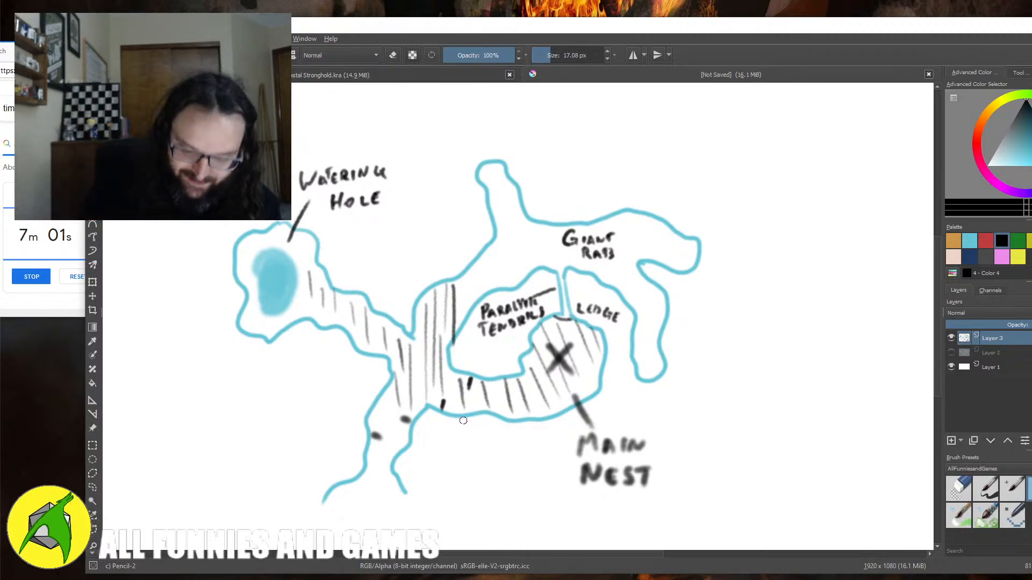
drag(444, 400, 442, 410)
drag(371, 434, 382, 438)
drag(398, 423, 413, 421)
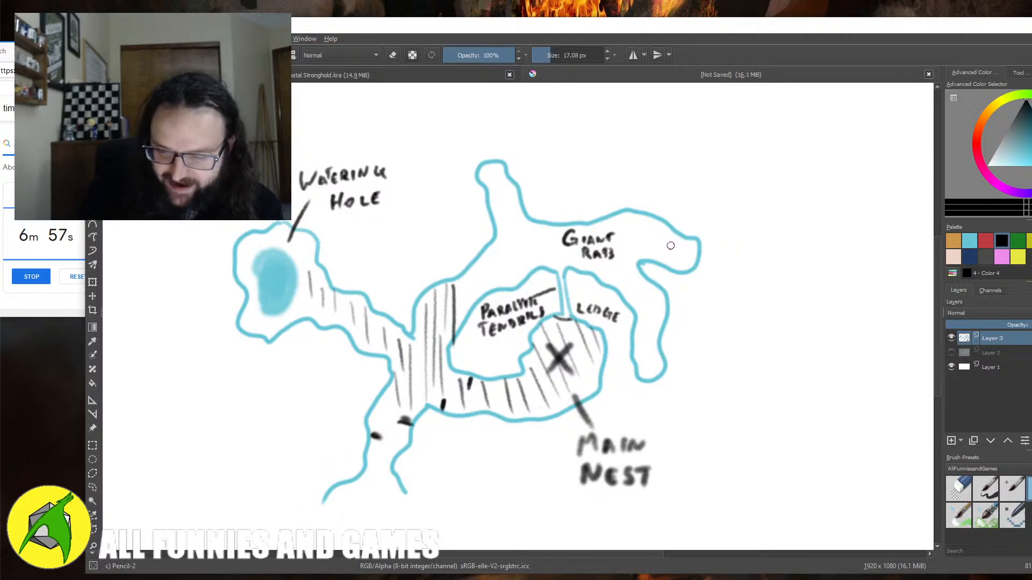
- Label the far upper-right dead end "CORPSE" with a pointer line
mouse_move(675, 247)
mouse_down()
mouse_move(709, 215)
mouse_move(748, 215)
mouse_up()
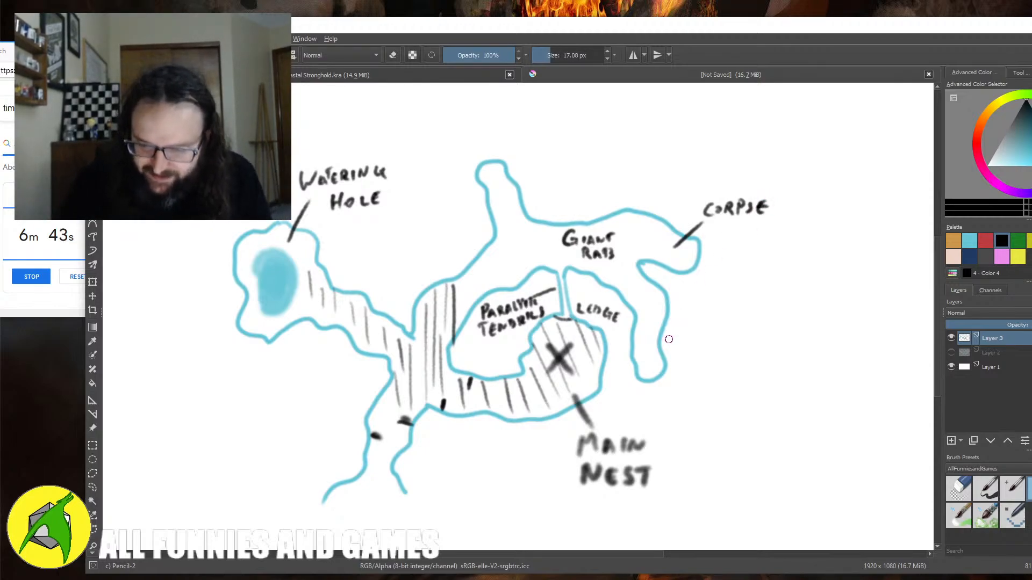
- Label the lower-right dead end "HARVESTABLE CAVE MUSHROOMS" and link the label to the top dead end with a long curved line
drag(653, 357, 679, 362)
mouse_move(697, 349)
mouse_down()
mouse_move(696, 373)
mouse_move(710, 362)
mouse_up()
mouse_move(710, 351)
mouse_down()
mouse_move(710, 371)
mouse_move(726, 374)
mouse_move(741, 363)
mouse_move(753, 376)
mouse_move(774, 360)
mouse_up()
drag(769, 361, 768, 376)
mouse_move(777, 360)
mouse_down()
mouse_move(776, 375)
mouse_move(789, 368)
mouse_up()
mouse_move(792, 358)
mouse_down()
mouse_move(792, 374)
mouse_move(805, 373)
mouse_up()
drag(811, 357, 811, 372)
mouse_move(715, 383)
mouse_down()
mouse_move(716, 397)
mouse_move(736, 386)
mouse_move(754, 399)
mouse_up()
mouse_move(757, 383)
mouse_down()
mouse_move(769, 398)
mouse_move(809, 389)
mouse_move(842, 398)
mouse_up()
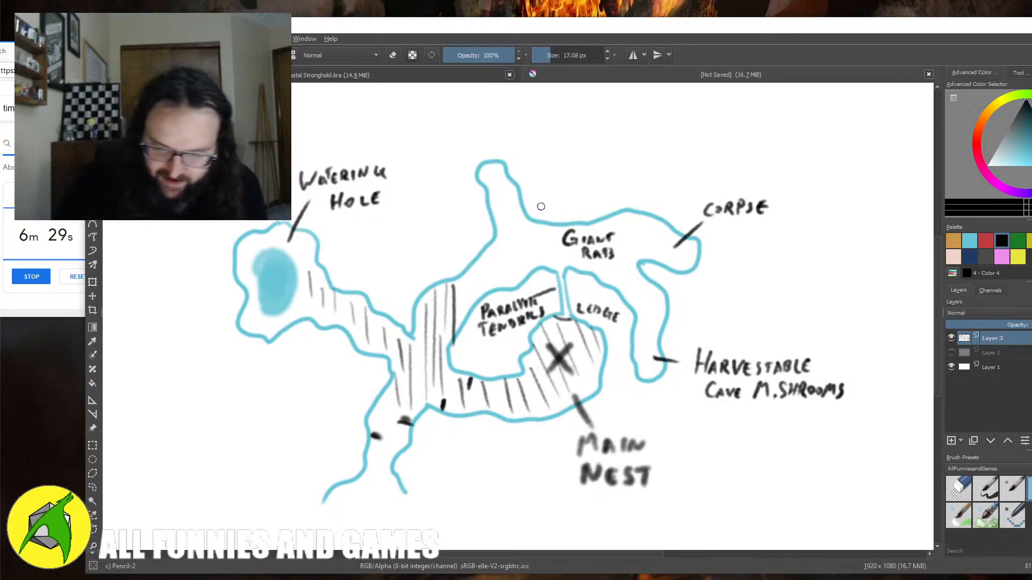
mouse_move(500, 178)
mouse_down()
mouse_move(642, 155)
mouse_move(794, 153)
mouse_move(789, 305)
mouse_move(764, 352)
mouse_up()
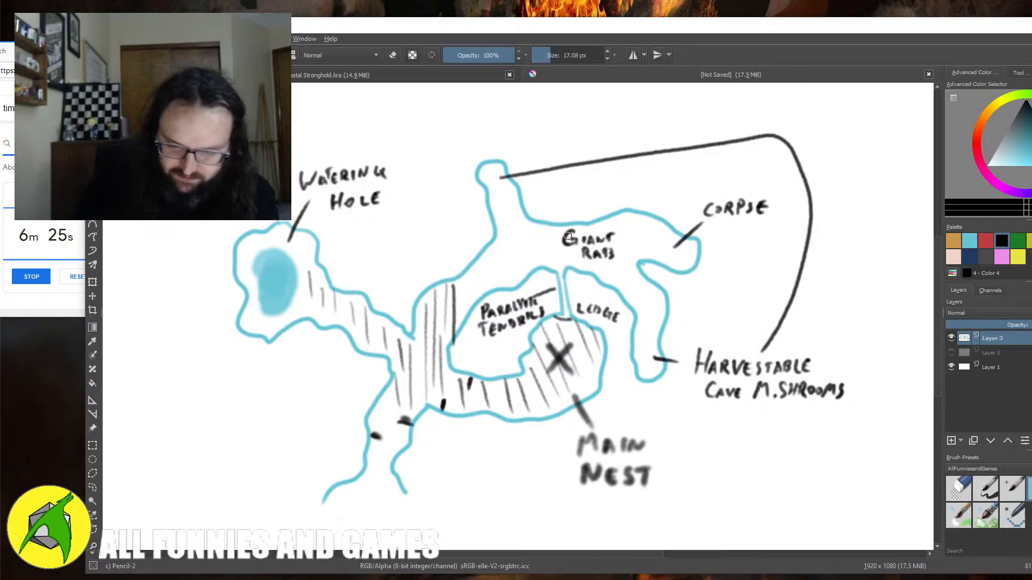
- Draw black boundary arcs across the upper passage on both sides of the "GIANT RATS" label
drag(544, 222, 524, 265)
mouse_move(629, 212)
mouse_down()
mouse_move(642, 258)
mouse_move(622, 290)
mouse_up()
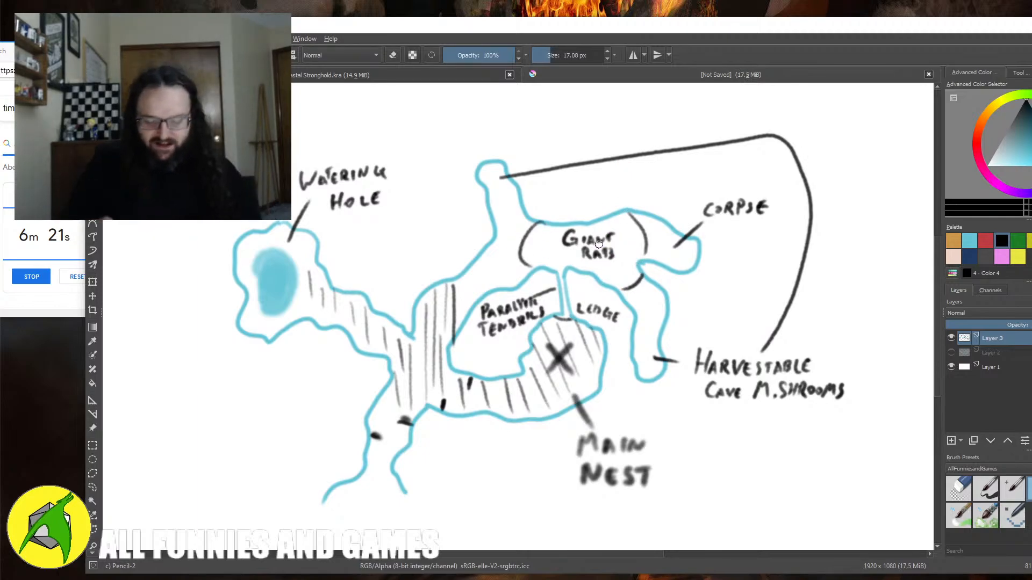
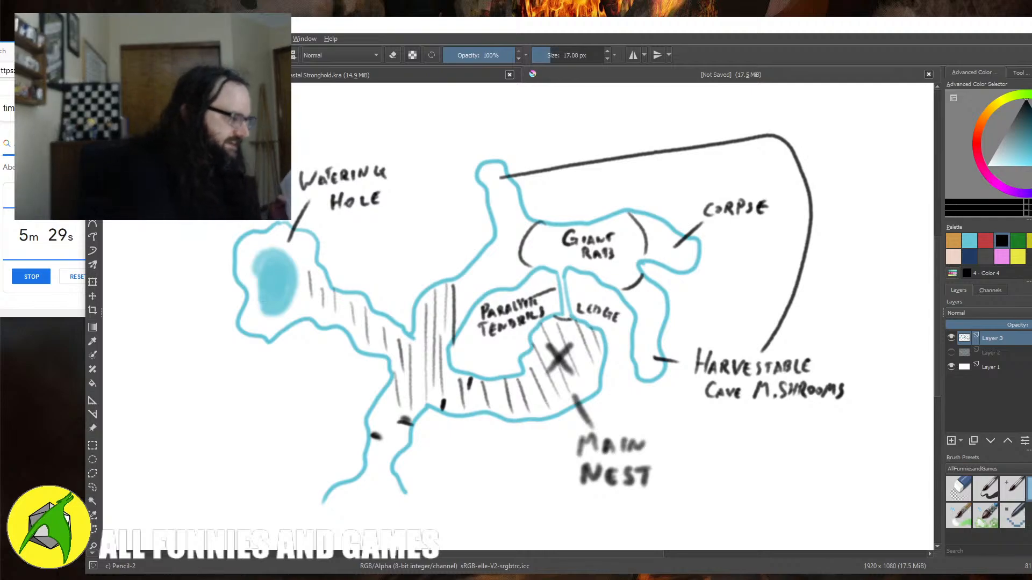
- Label the two black wall marks in the lower entrance tunnel "POISON NEEDLE 1 PT DMG" and "DART TRAP 1D3"
drag(301, 418, 303, 439)
drag(301, 419, 330, 434)
mouse_move(339, 419)
mouse_down()
mouse_move(319, 447)
mouse_move(357, 432)
mouse_up()
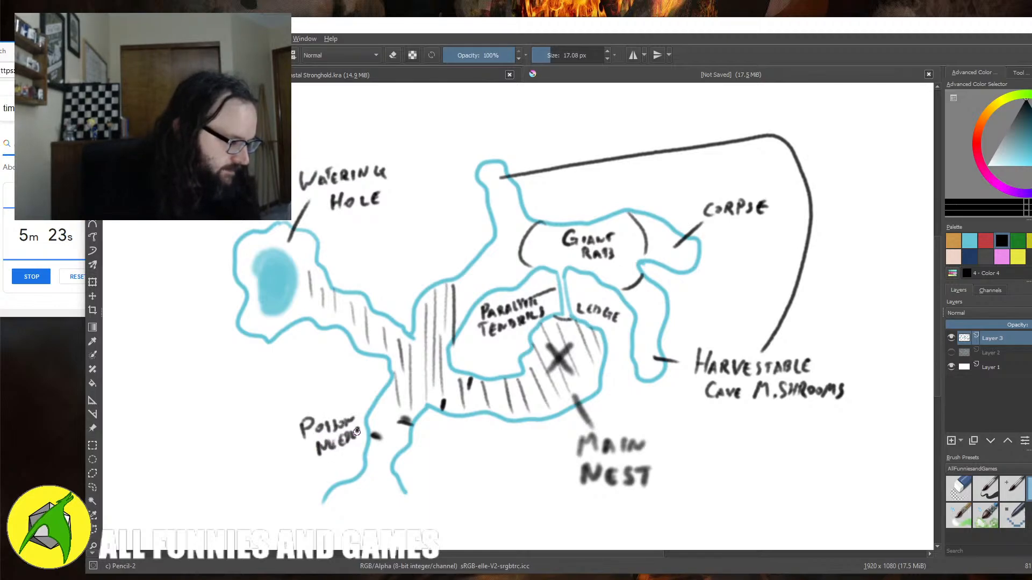
mouse_move(260, 468)
mouse_down()
mouse_move(283, 468)
mouse_move(298, 487)
mouse_move(335, 484)
mouse_up()
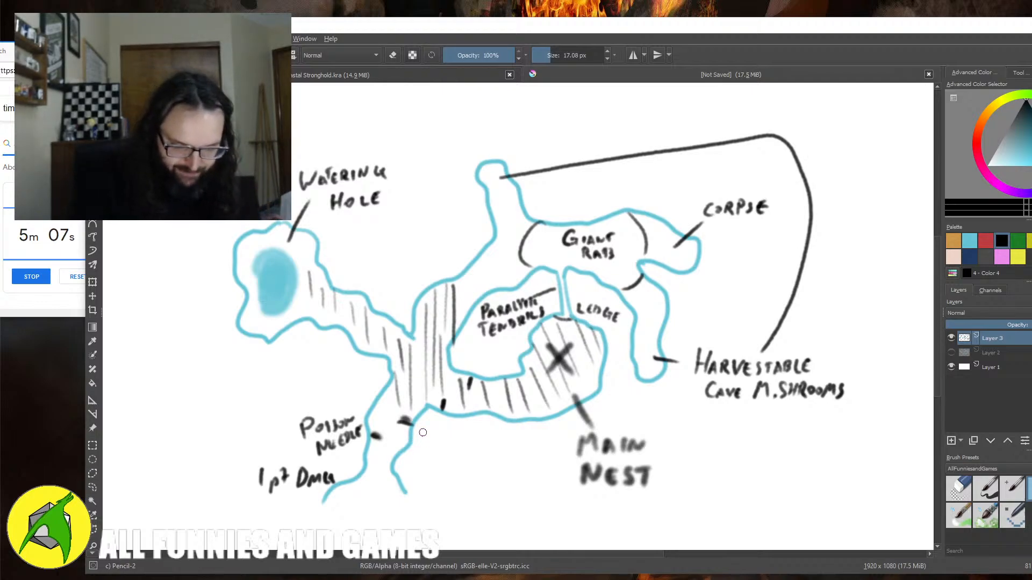
mouse_move(422, 423)
mouse_down()
mouse_move(466, 429)
mouse_move(461, 439)
mouse_move(486, 443)
mouse_move(508, 439)
mouse_up()
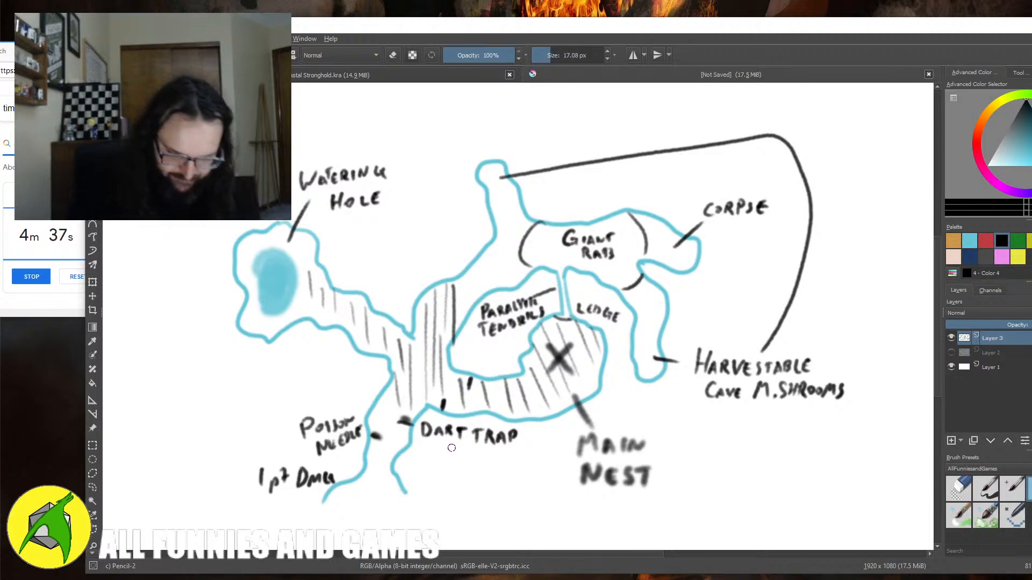
mouse_move(451, 446)
mouse_down()
mouse_move(449, 461)
mouse_move(472, 460)
mouse_up()
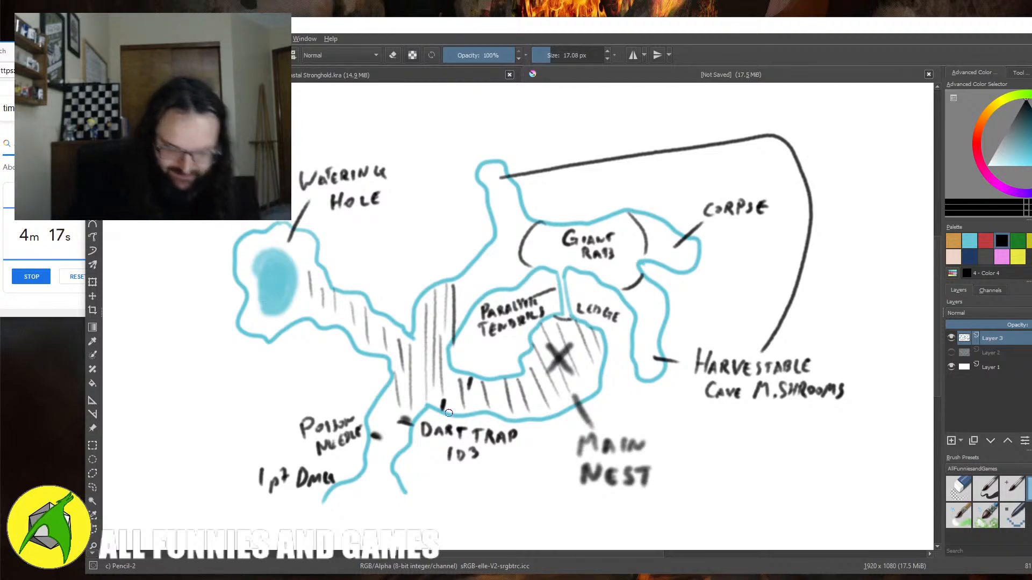
- Draw a long pointer line from the first pit mark in the lower corridor and label it "10' HIDDEN PIT"
mouse_move(438, 395)
mouse_down()
mouse_move(394, 247)
mouse_move(375, 234)
mouse_move(381, 220)
mouse_up()
mouse_move(387, 212)
mouse_down()
mouse_move(405, 223)
mouse_move(448, 192)
mouse_up()
drag(406, 243, 426, 218)
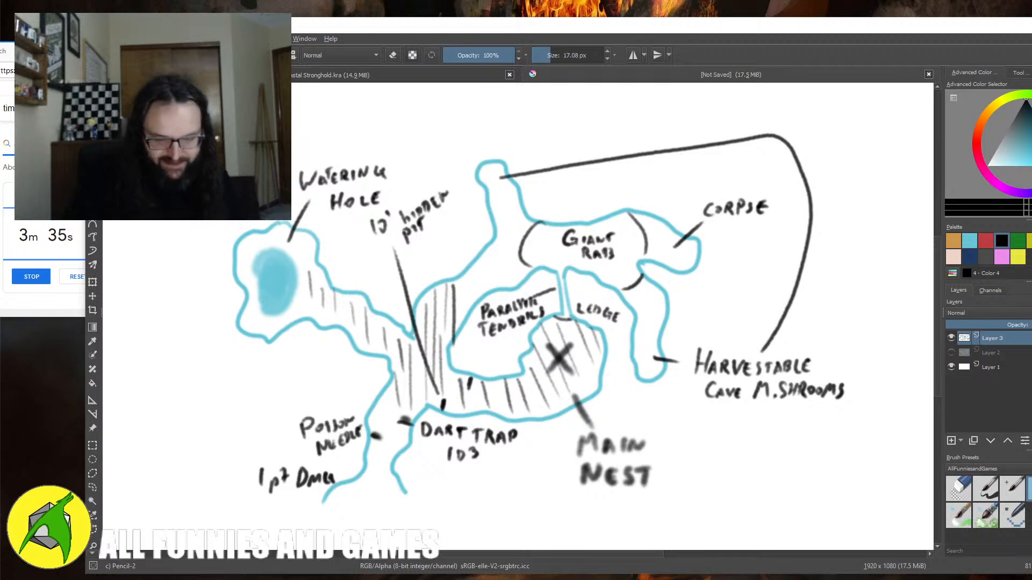
- Draw a pointer line down from the second pit mark in the lower corridor and label it "80' PIT FLOODING"
mouse_move(475, 381)
mouse_down()
mouse_move(529, 472)
mouse_move(519, 499)
mouse_move(532, 497)
mouse_up()
mouse_move(542, 477)
mouse_down()
mouse_move(534, 518)
mouse_move(545, 508)
mouse_up()
mouse_move(550, 500)
mouse_down()
mouse_move(549, 512)
mouse_move(563, 497)
mouse_up()
mouse_move(556, 500)
mouse_down()
mouse_move(523, 532)
mouse_move(530, 517)
mouse_move(573, 532)
mouse_up()
click(580, 532)
drag(583, 519, 582, 535)
mouse_move(587, 533)
mouse_down()
mouse_move(601, 519)
mouse_move(604, 534)
mouse_up()
drag(604, 534, 616, 524)
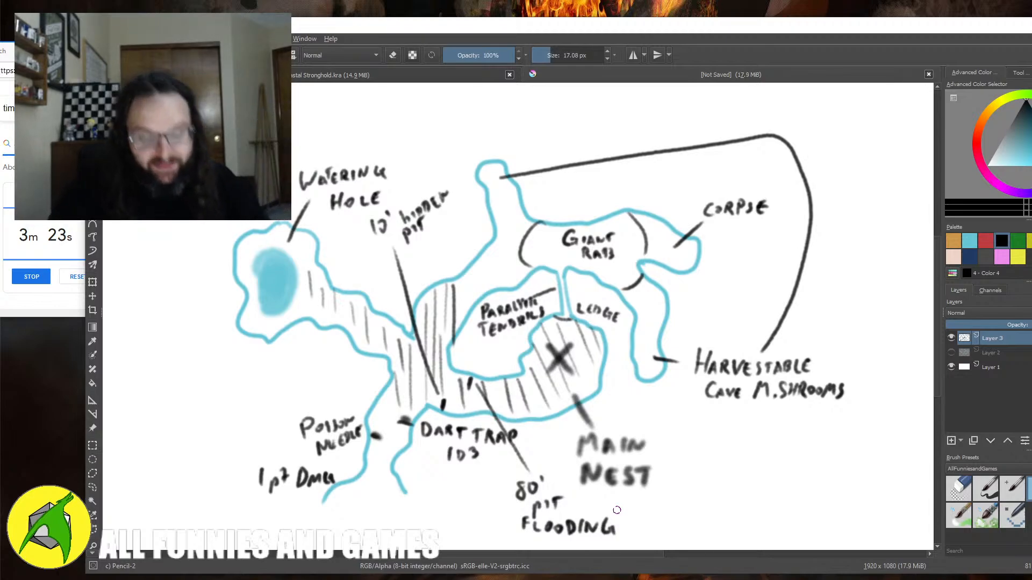
- Draw thick black bars across the lower corridor to mark the edges of the two pits
mouse_move(448, 370)
mouse_down()
mouse_move(441, 393)
mouse_move(464, 412)
mouse_up()
drag(488, 378, 482, 413)
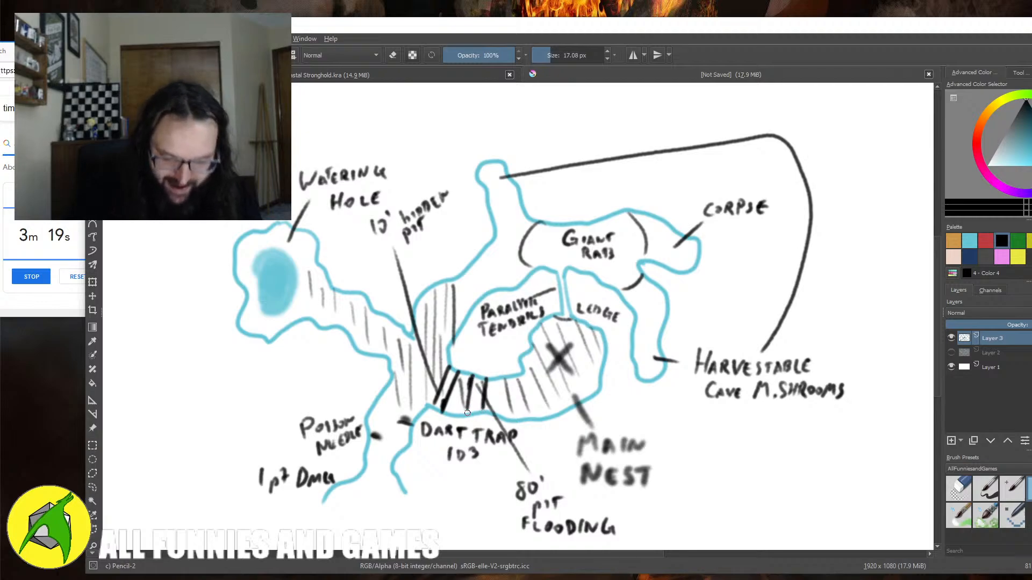
mouse_move(476, 374)
mouse_down()
mouse_move(466, 414)
mouse_move(482, 411)
mouse_up()
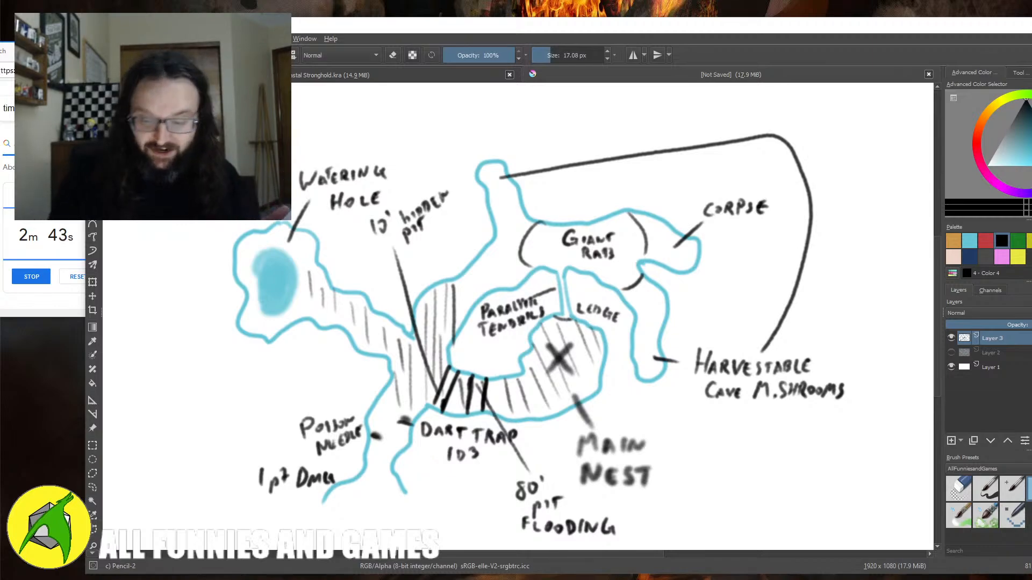
- Add the notes "CENTAUR", "SPYGLASS" and "VERY RECENT DEATH (WARM BODY)" beneath the "CORPSE" label
mouse_move(726, 226)
mouse_down()
mouse_move(725, 240)
mouse_move(786, 221)
mouse_move(795, 230)
mouse_up()
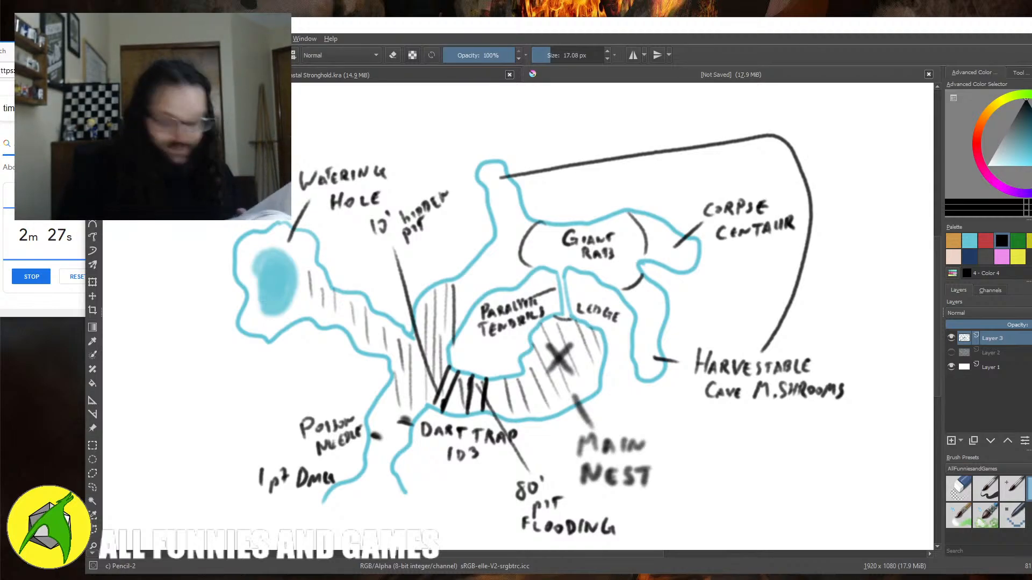
mouse_move(724, 245)
mouse_down()
mouse_move(720, 259)
mouse_move(787, 244)
mouse_up()
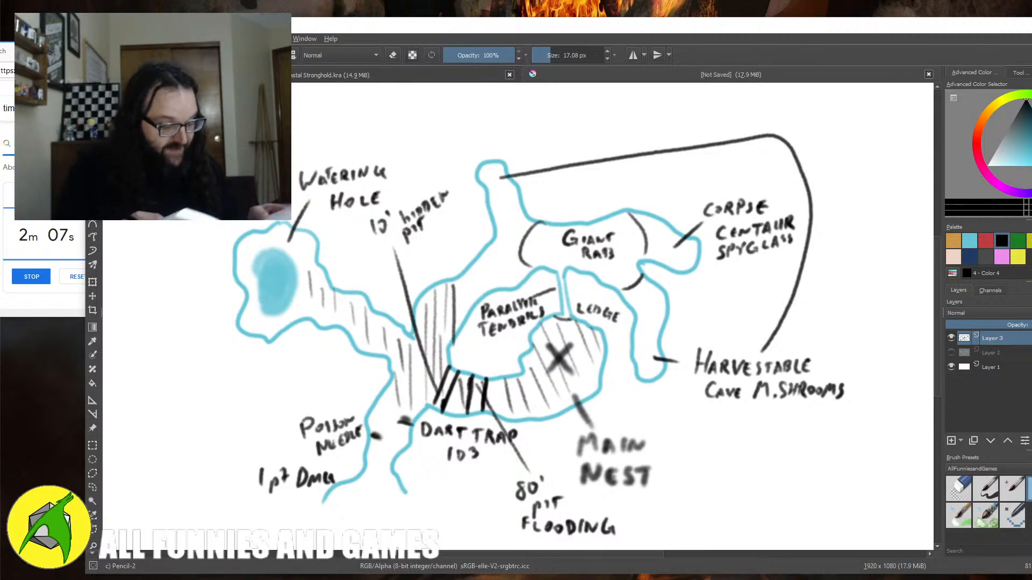
mouse_move(713, 265)
mouse_down()
mouse_move(740, 274)
mouse_move(812, 251)
mouse_up()
drag(808, 248, 817, 248)
mouse_move(732, 284)
mouse_down()
mouse_move(733, 293)
mouse_move(757, 276)
mouse_move(766, 290)
mouse_move(772, 276)
mouse_move(783, 285)
mouse_move(812, 266)
mouse_move(844, 260)
mouse_move(848, 269)
mouse_up()
mouse_move(850, 264)
mouse_down()
mouse_move(854, 254)
mouse_move(863, 263)
mouse_up()
drag(863, 249, 866, 264)
drag(873, 232, 875, 265)
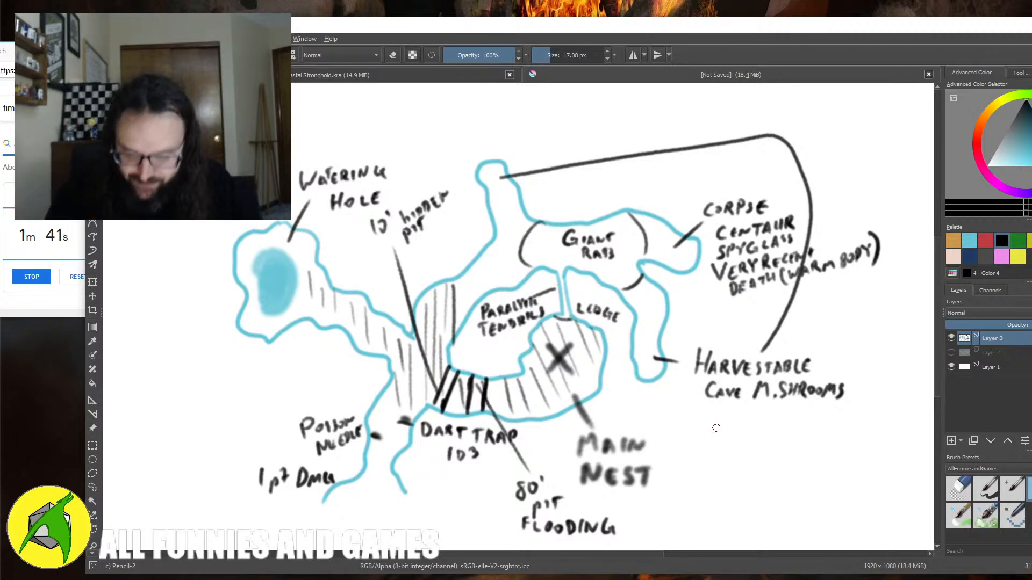
- Number a list 1 to 6 beneath the cave mushrooms label and write "RED CAP - POISON 1D4" as entry 1
mouse_move(698, 410)
mouse_down()
mouse_move(694, 467)
mouse_move(701, 486)
mouse_up()
mouse_move(702, 488)
mouse_down()
mouse_move(696, 523)
mouse_move(702, 515)
mouse_up()
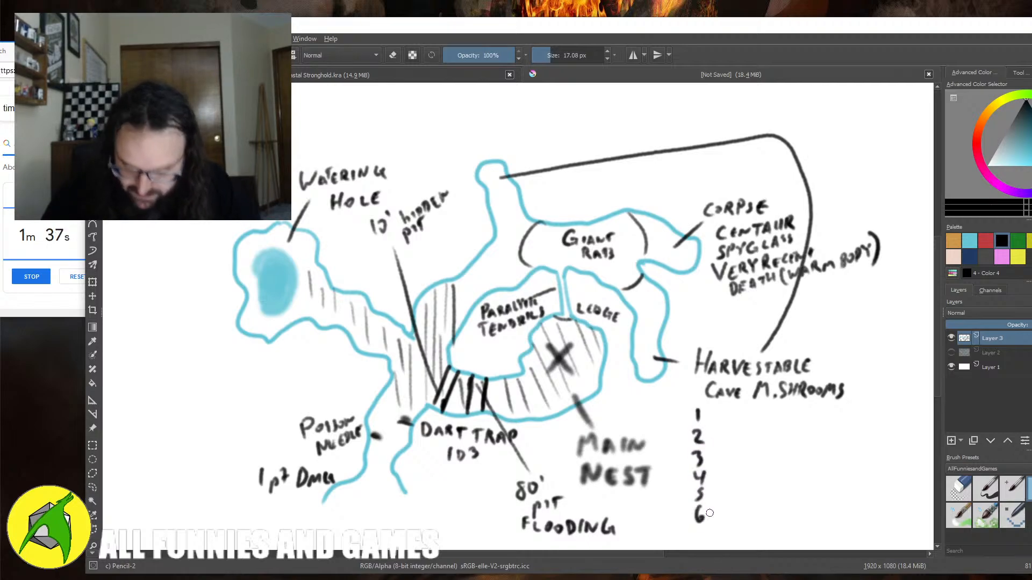
mouse_move(715, 412)
mouse_down()
mouse_move(721, 420)
mouse_move(775, 413)
mouse_up()
drag(792, 415, 822, 419)
drag(823, 409, 836, 414)
mouse_move(838, 413)
mouse_down()
mouse_move(903, 407)
mouse_move(907, 417)
mouse_up()
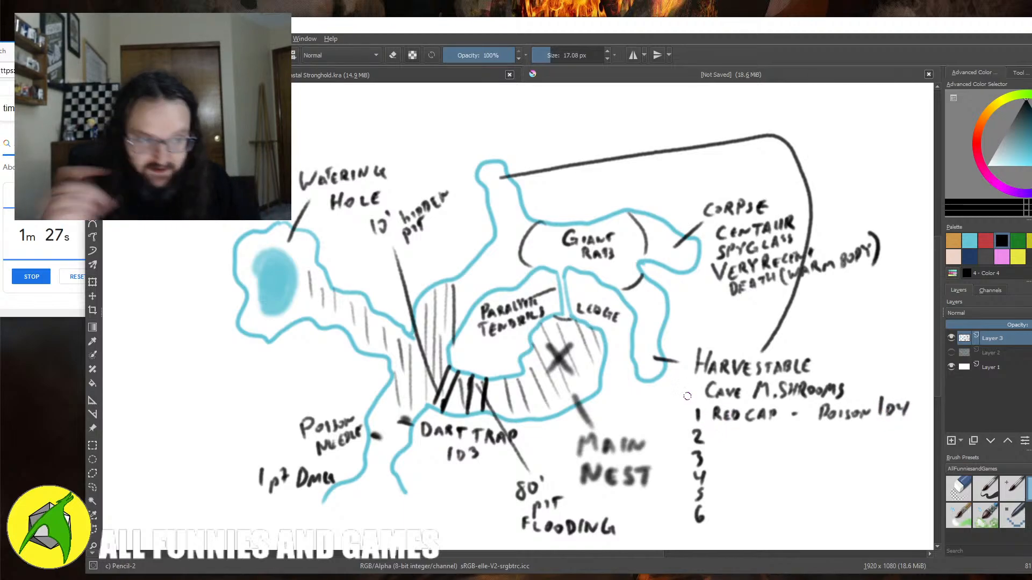
- Write "BLUSH CAP - HEAL 1D4" as entry 2, darken entry 1's dice value, and bracket both entries with the note "INDIST."
mouse_move(712, 442)
mouse_down()
mouse_move(717, 430)
mouse_move(747, 442)
mouse_move(831, 435)
mouse_up()
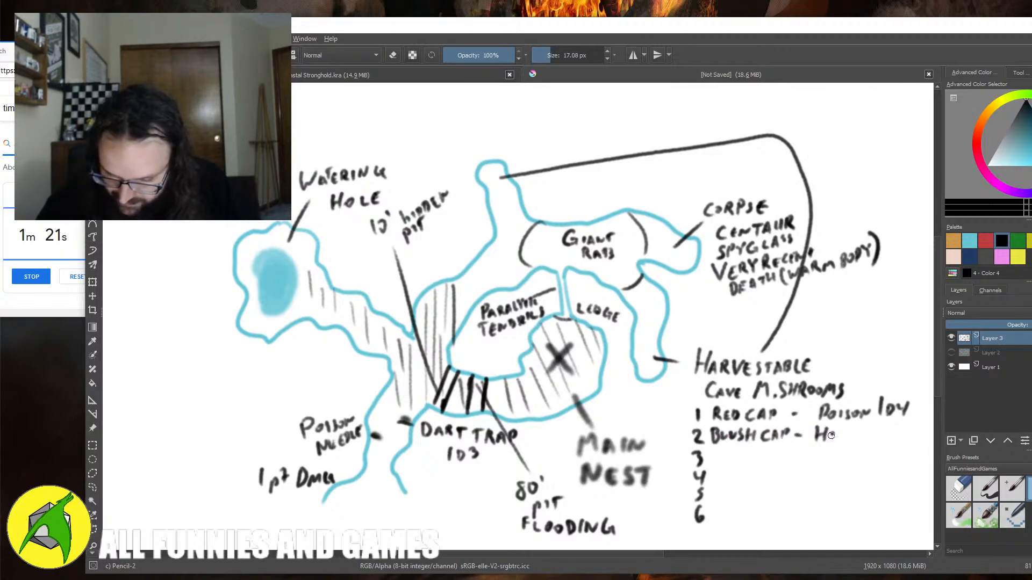
click(844, 436)
drag(911, 398, 896, 419)
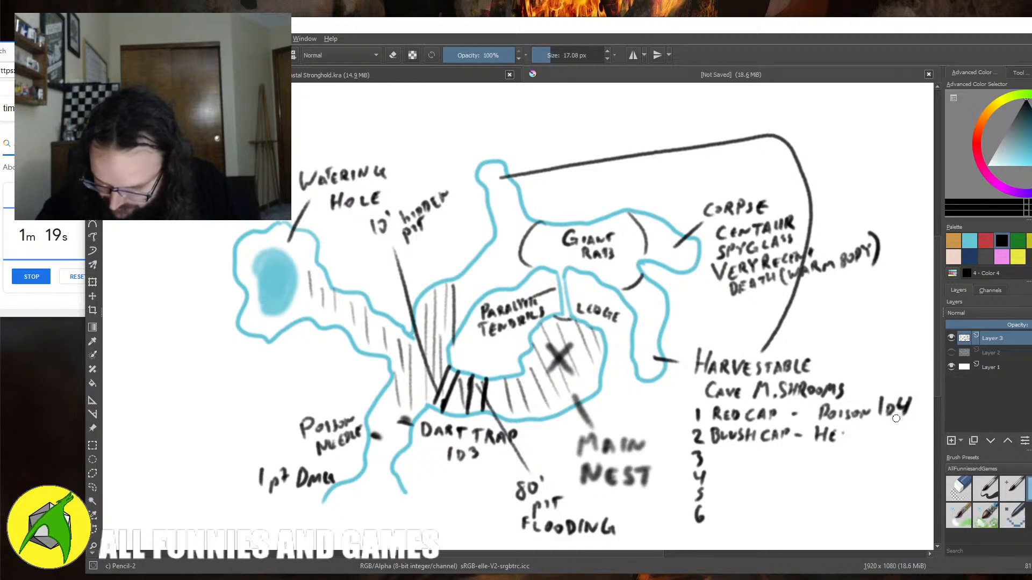
mouse_move(839, 442)
mouse_down()
mouse_move(886, 424)
mouse_move(893, 437)
mouse_move(900, 423)
mouse_move(909, 433)
mouse_up()
drag(917, 420, 908, 440)
mouse_move(689, 413)
mouse_down()
mouse_move(688, 435)
mouse_move(672, 397)
mouse_move(684, 401)
mouse_up()
mouse_move(680, 387)
mouse_down()
mouse_move(691, 388)
mouse_move(670, 419)
mouse_move(678, 423)
mouse_up()
click(692, 400)
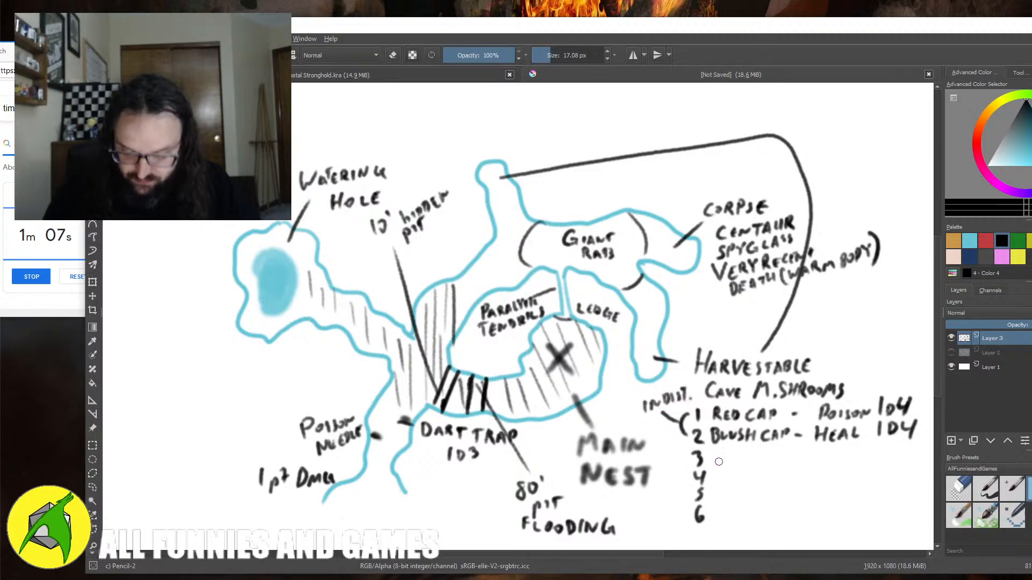
- Write "DEVIL BLOOM - POTION" as mushroom entry 3 and "WHITE BITTER M.R - EDIBLE" as entry 4
mouse_move(712, 452)
mouse_down()
mouse_move(711, 464)
mouse_move(891, 450)
mouse_up()
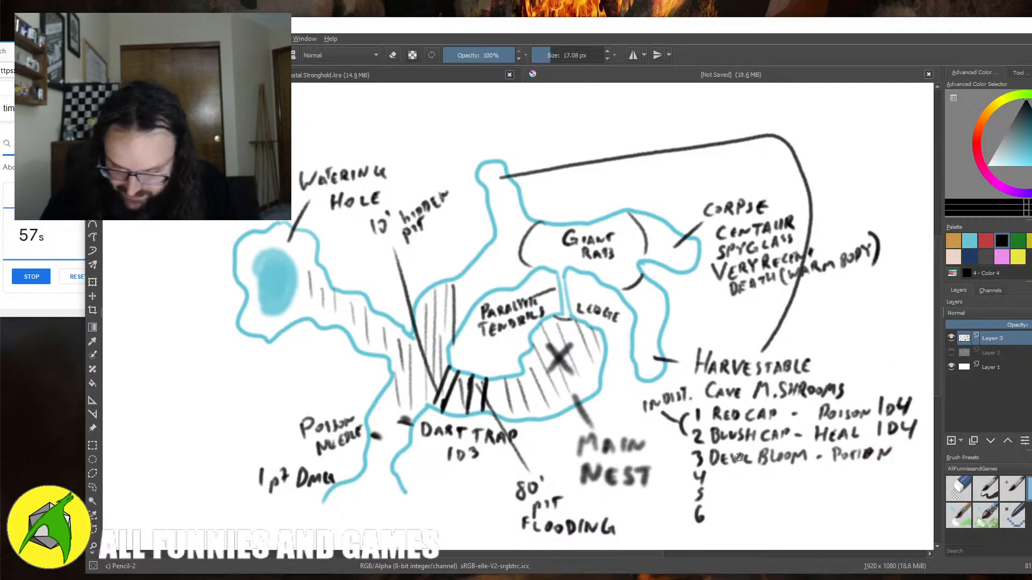
mouse_move(715, 473)
mouse_down()
mouse_move(718, 482)
mouse_move(738, 472)
mouse_move(742, 483)
mouse_move(878, 472)
mouse_up()
click(852, 479)
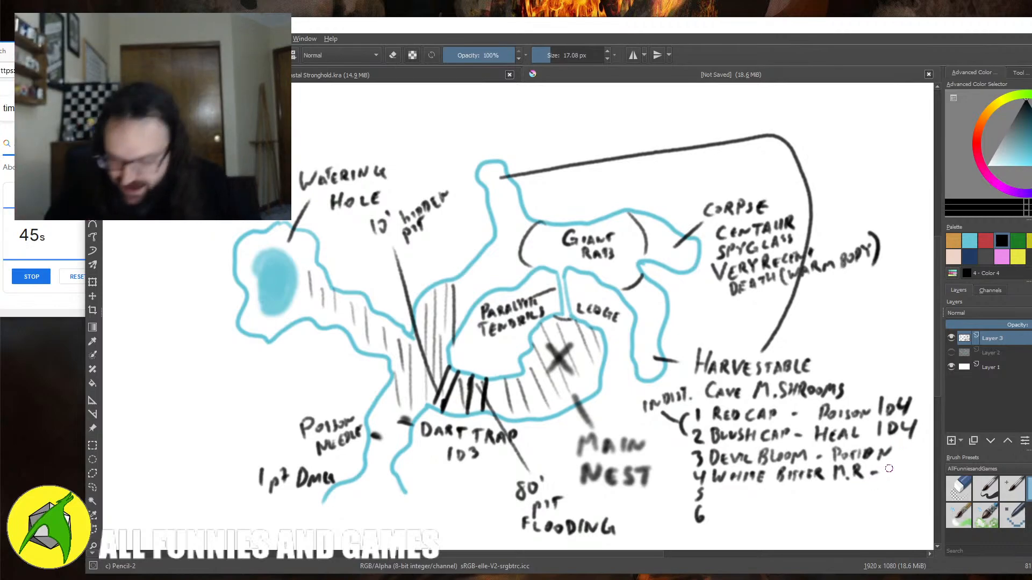
drag(893, 469, 916, 473)
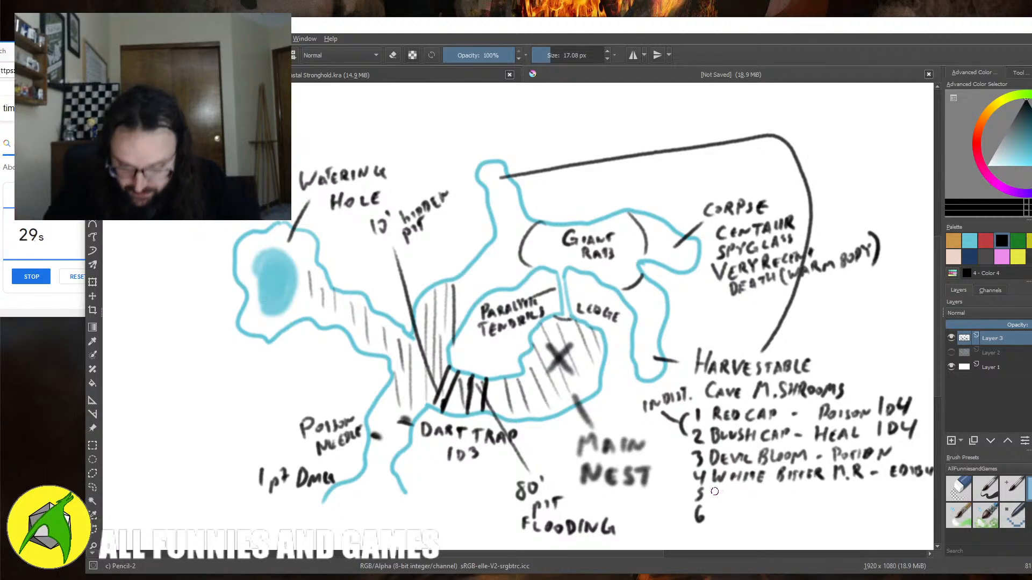
- Write "THREE SPOT - POTION" as mushroom entry 5
drag(710, 488, 726, 486)
mouse_move(718, 488)
mouse_down()
mouse_move(742, 505)
mouse_move(756, 490)
mouse_move(798, 492)
mouse_up()
drag(800, 489, 812, 489)
mouse_move(806, 490)
mouse_down()
mouse_move(805, 500)
mouse_move(823, 493)
mouse_up()
mouse_move(831, 486)
mouse_down()
mouse_move(832, 500)
mouse_move(867, 500)
mouse_up()
drag(862, 490, 885, 490)
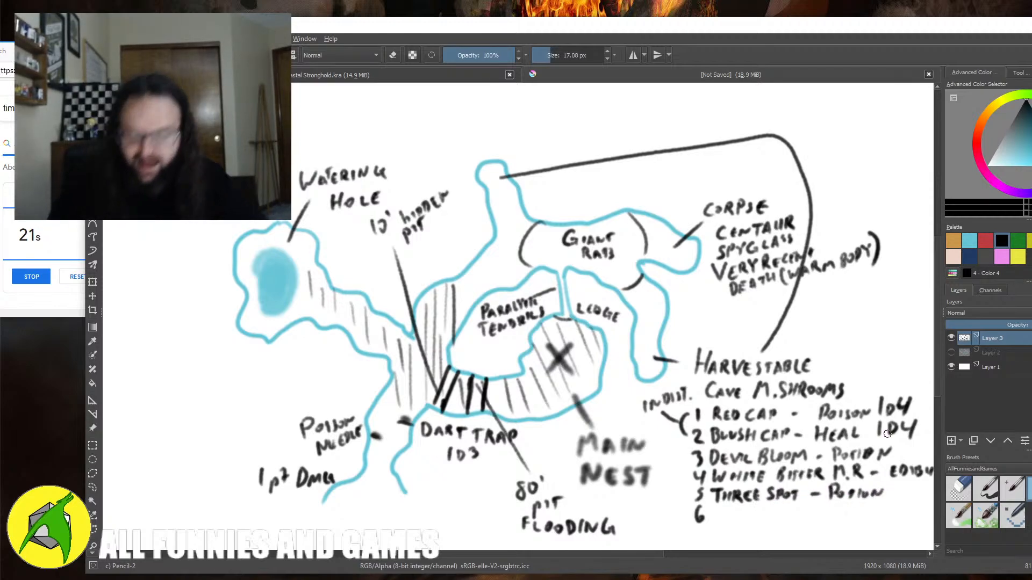
- Write "DEATHLACE - 2D10 POISON" as mushroom entry 6 and change the dice of entries 1 and 2 to 1D8
drag(717, 511, 718, 526)
mouse_move(733, 517)
mouse_down()
mouse_move(740, 525)
mouse_move(751, 511)
mouse_up()
mouse_move(745, 513)
mouse_down()
mouse_move(745, 524)
mouse_move(789, 525)
mouse_up()
drag(798, 514, 844, 524)
drag(844, 511, 856, 524)
drag(865, 514, 883, 522)
drag(883, 509, 933, 521)
mouse_move(907, 401)
mouse_down()
mouse_move(907, 437)
mouse_move(912, 426)
mouse_up()
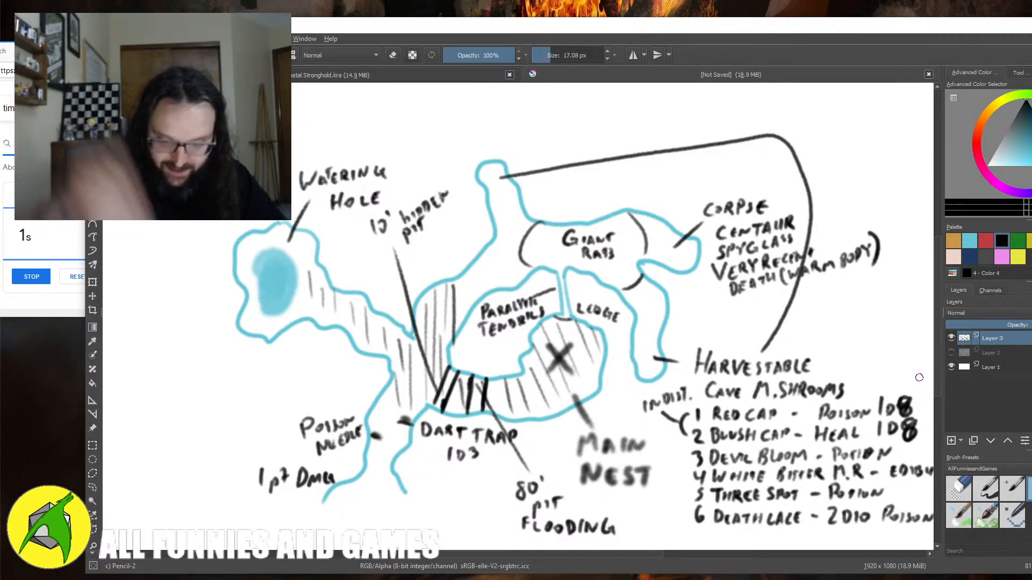
- Write "2D10" beneath the "MAIN NEST" label and acknowledge the expired countdown timer
mouse_move(618, 498)
mouse_down()
mouse_move(630, 510)
mouse_move(635, 498)
mouse_up()
mouse_move(645, 496)
mouse_down()
mouse_move(645, 512)
mouse_move(653, 499)
mouse_up()
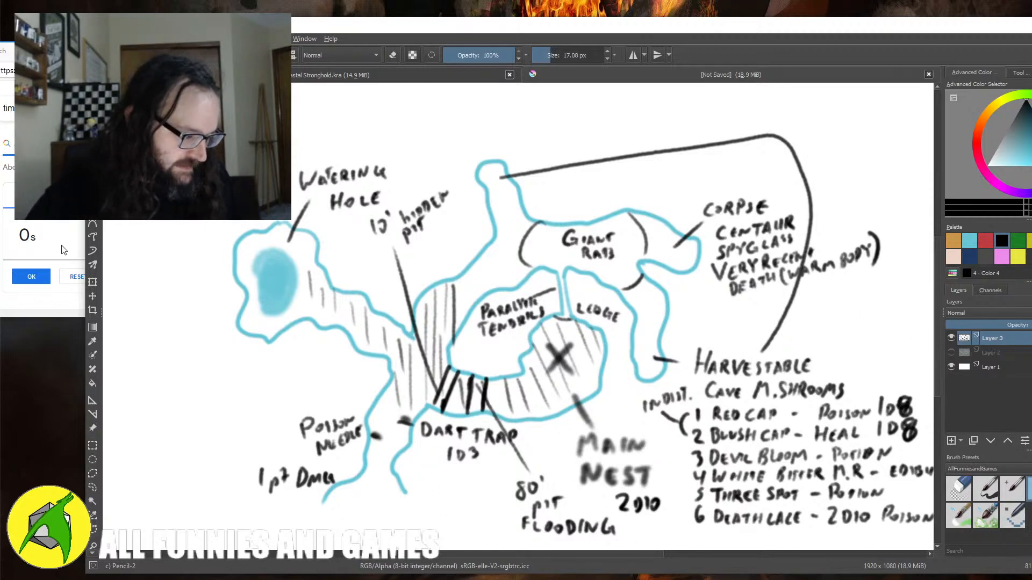
click(43, 269)
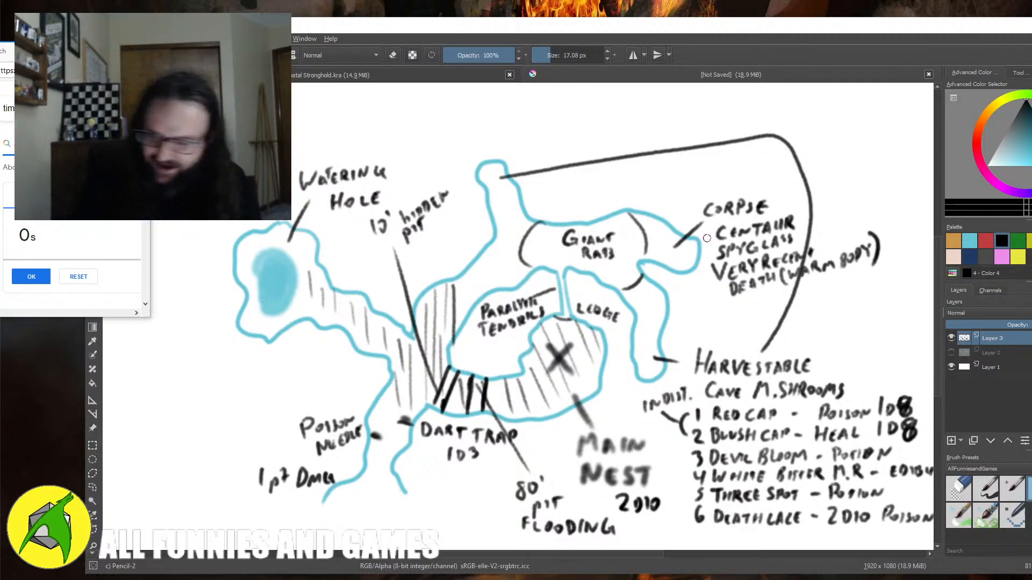
- Draw a green arrow into the lower entrance and green path lines through the hatched tunnels linking the watering hole, upper passage and nest
click(1017, 241)
drag(364, 514, 379, 455)
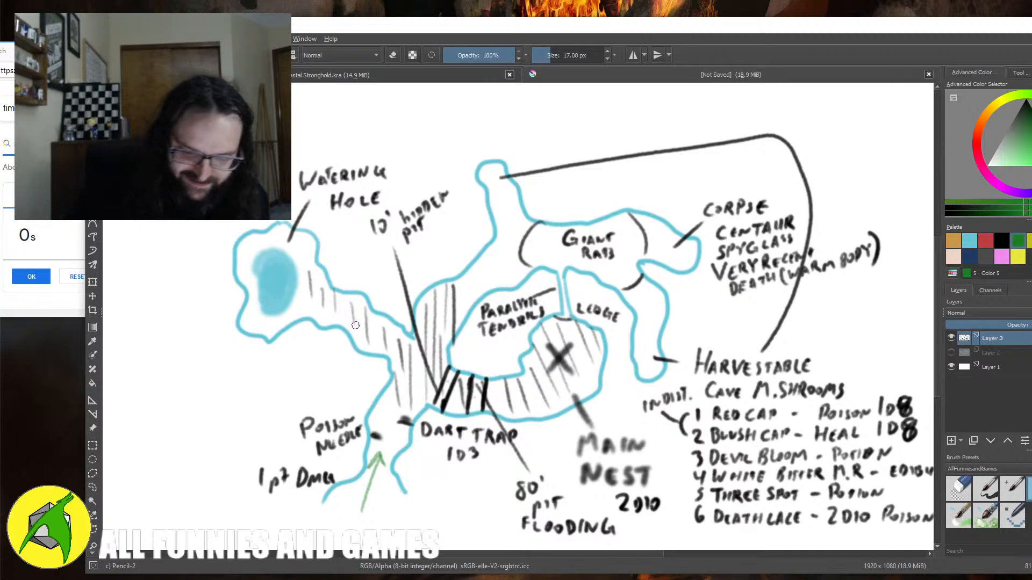
mouse_move(355, 323)
mouse_down()
mouse_move(551, 372)
mouse_move(287, 288)
mouse_up()
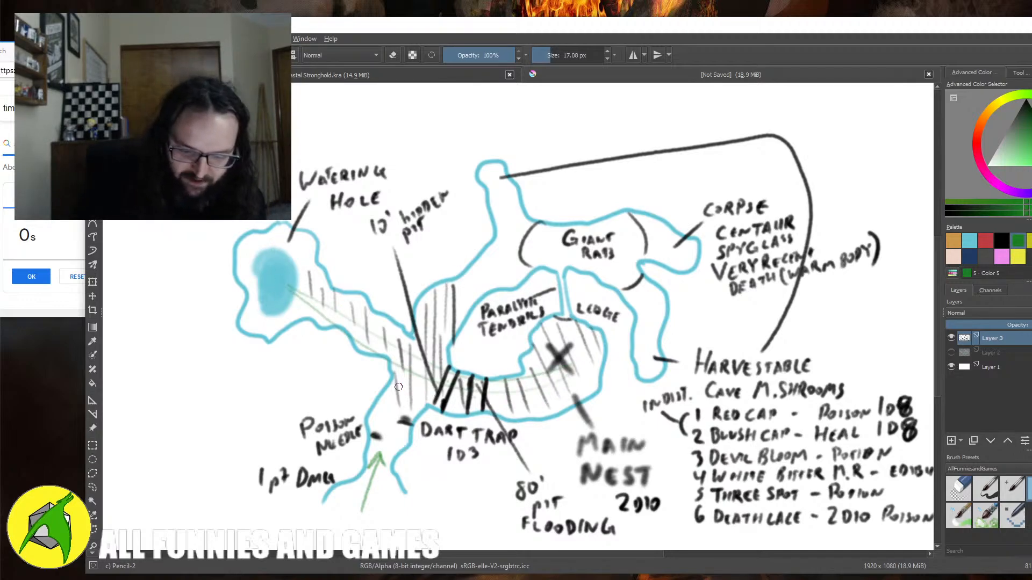
drag(398, 387, 436, 323)
drag(317, 303, 432, 382)
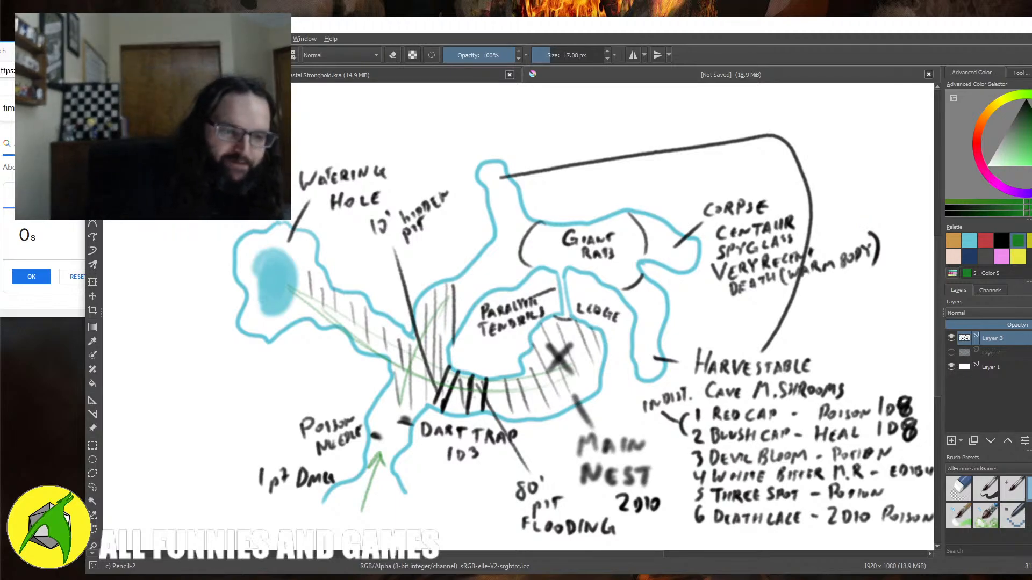
- Save the drawing as a Krita document named "Hounds of the Desert Cavern" in the Youtube Files folder
key(alt+f)
key(Down)
key(Down)
key(Down)
key(Down)
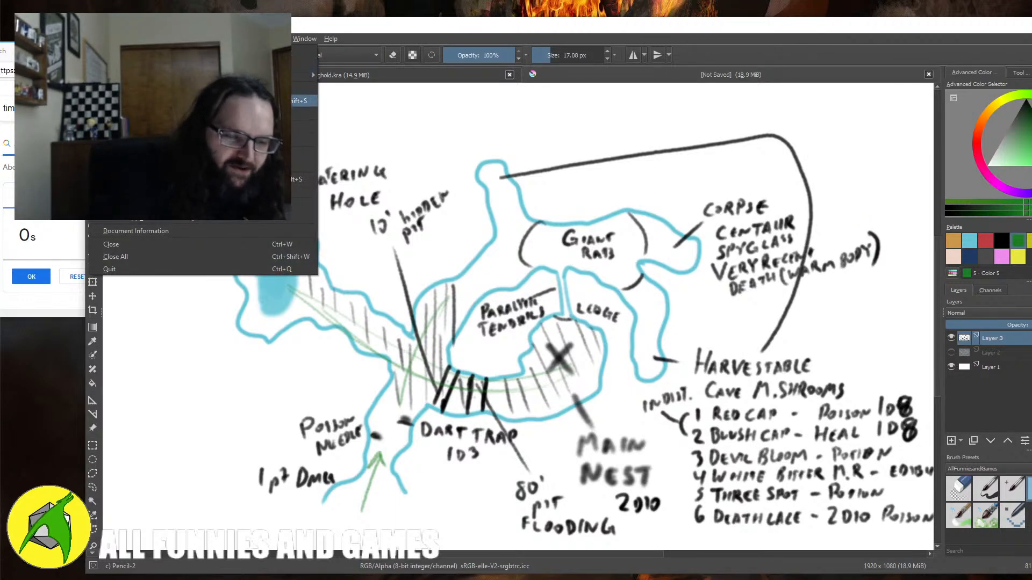
key(Return)
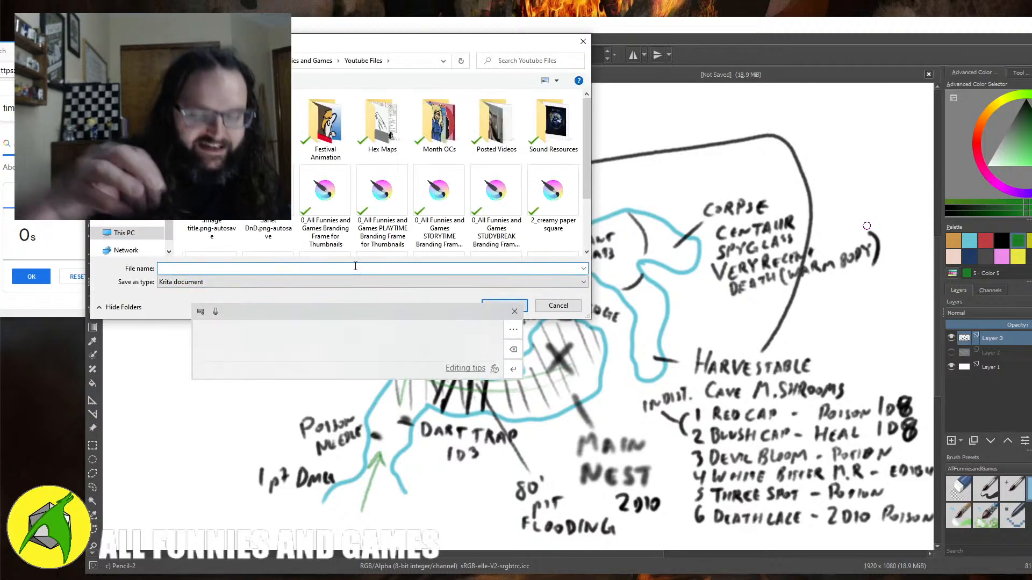
text(Hound)
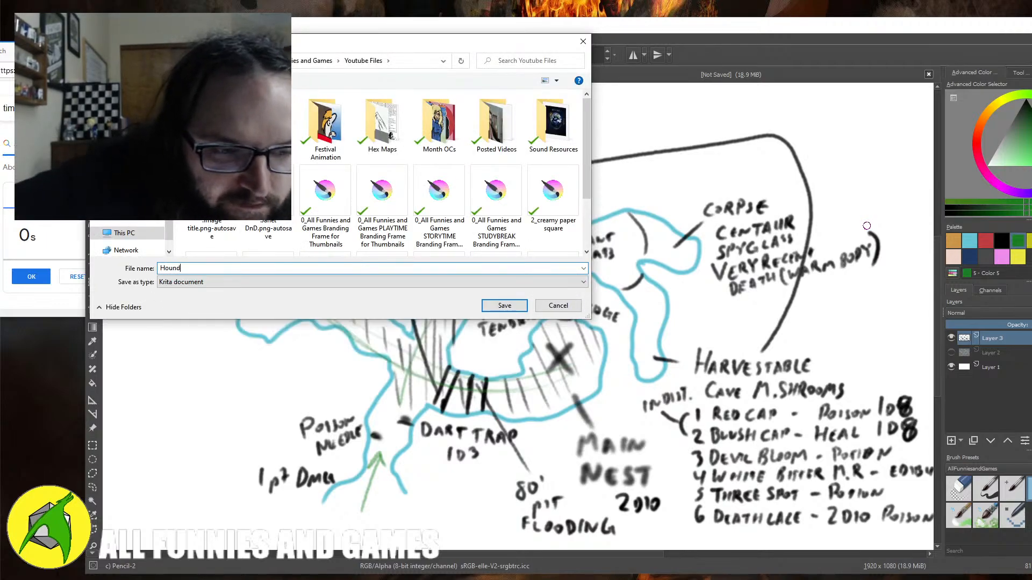
text(s of the Desert Cave)
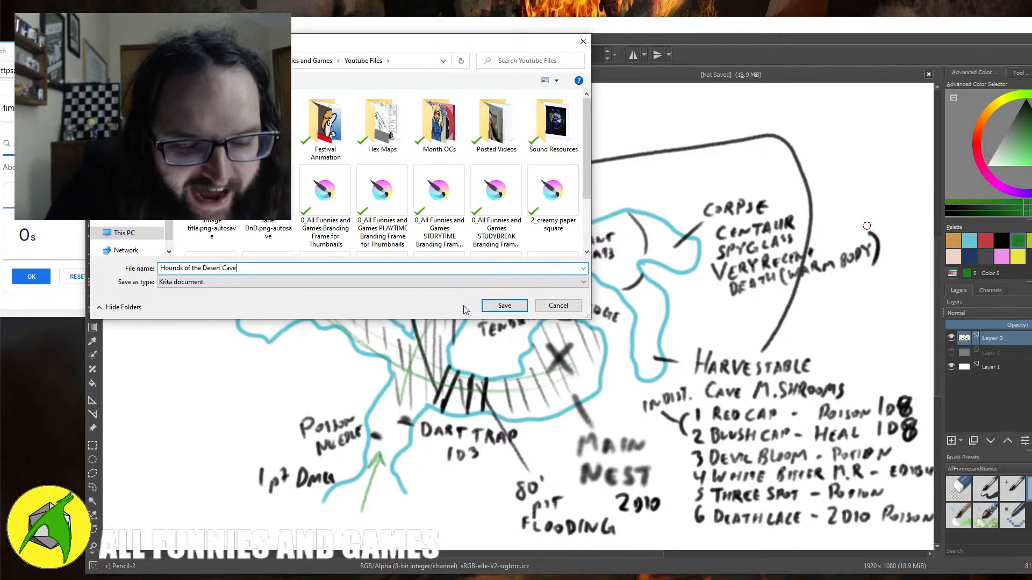
text(rn)
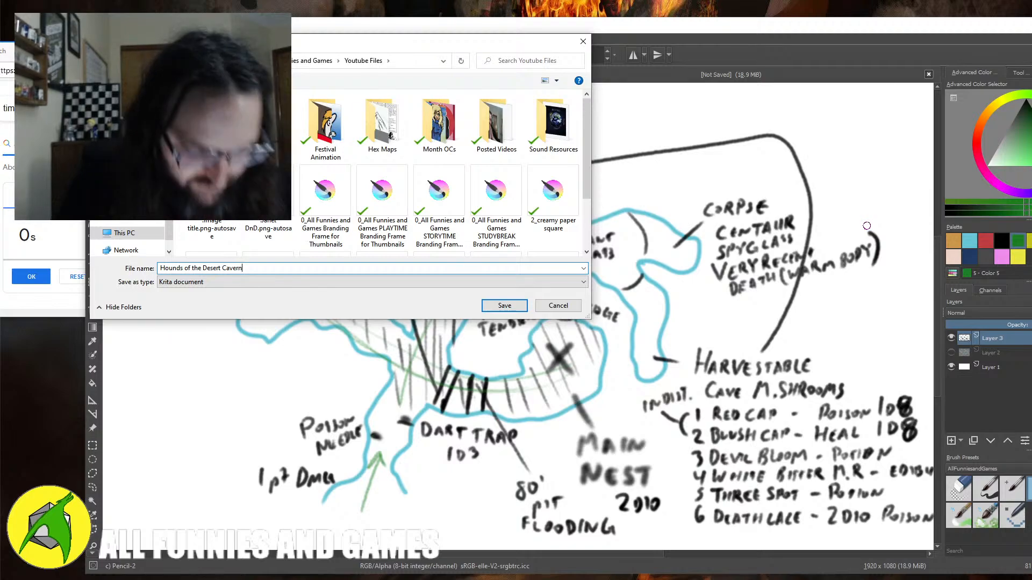
click(504, 305)
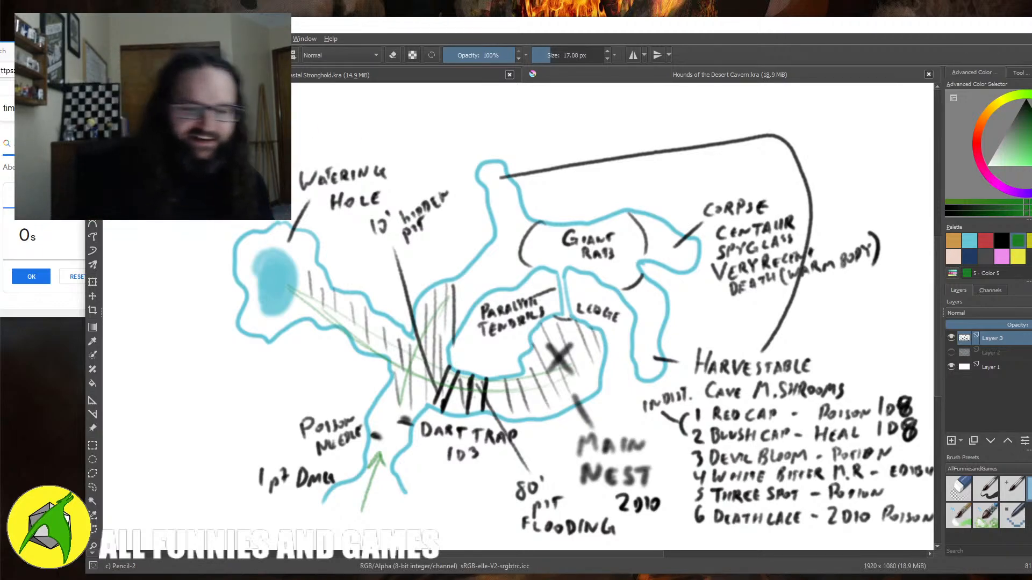
- Create a new blank document using the predefined Screen Resolution size of 1920 by 1080 pixels
click(95, 39)
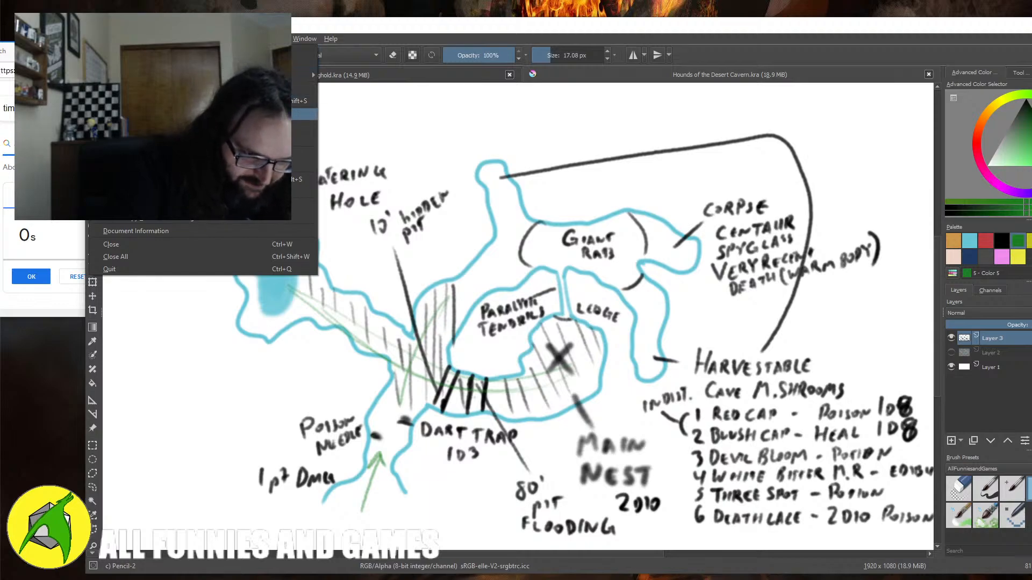
click(95, 39)
click(96, 39)
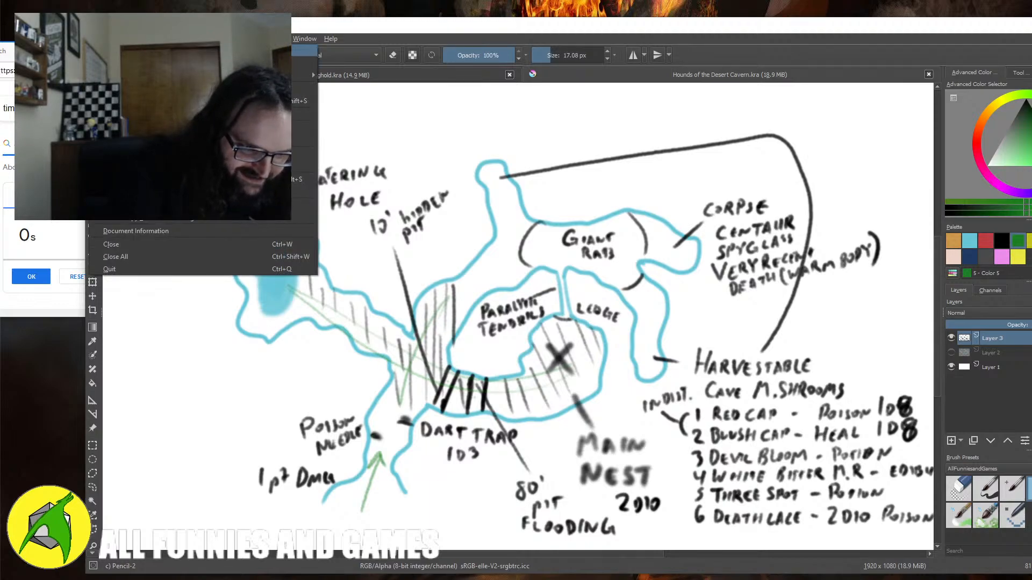
click(111, 51)
click(581, 232)
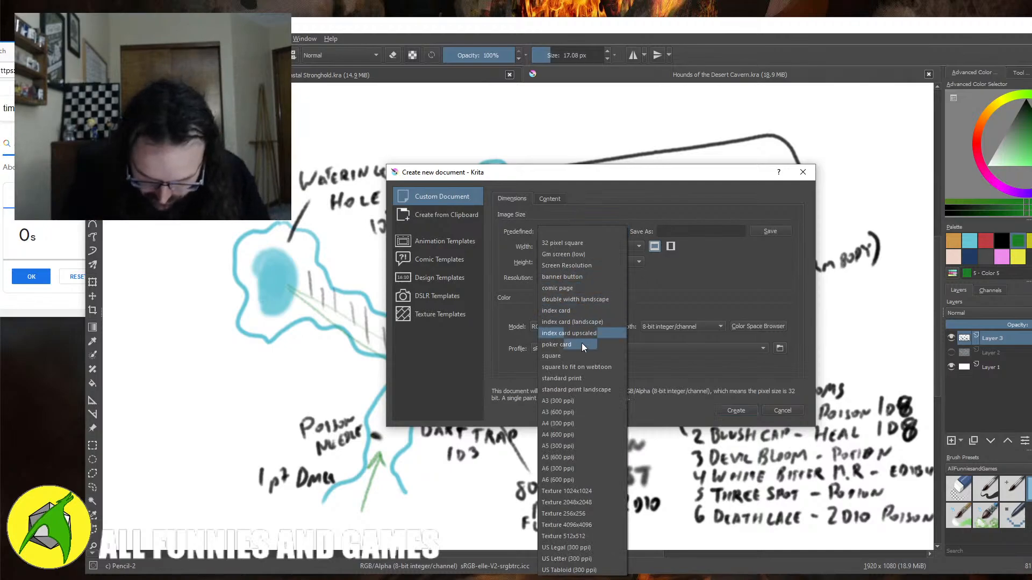
click(571, 265)
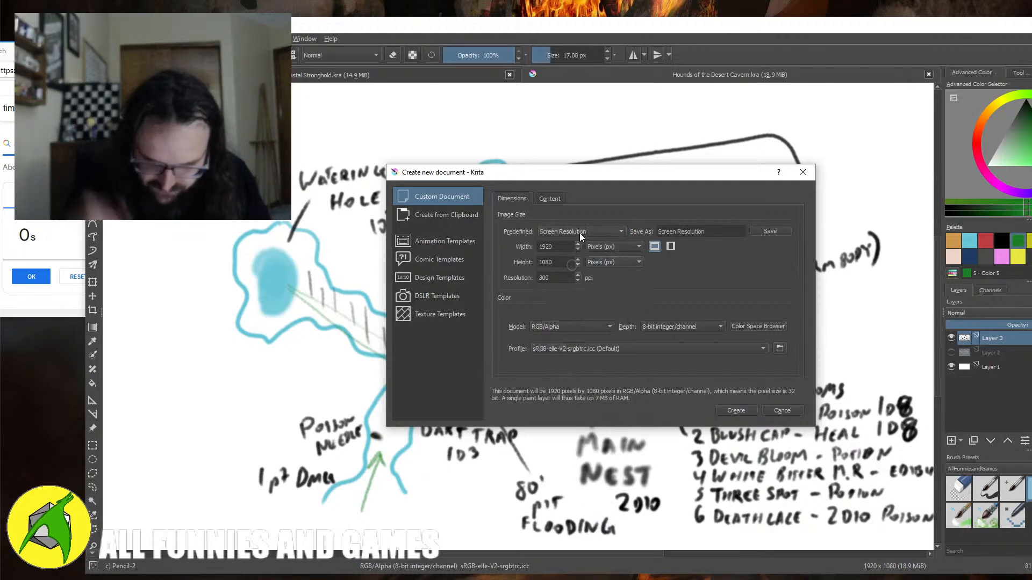
click(736, 410)
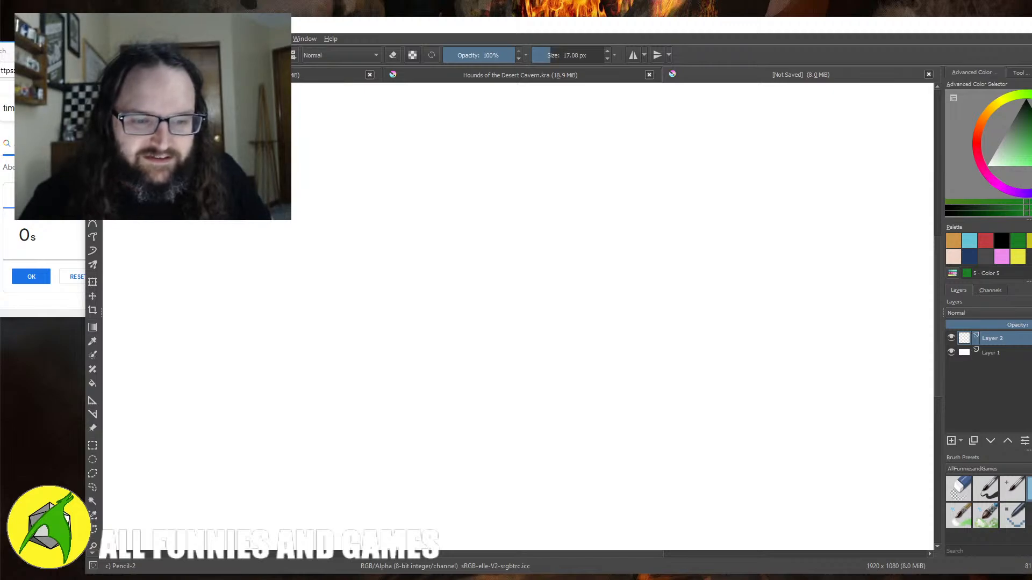
- Dismiss the expired countdown, set the timer to 10 minutes and start it
click(31, 277)
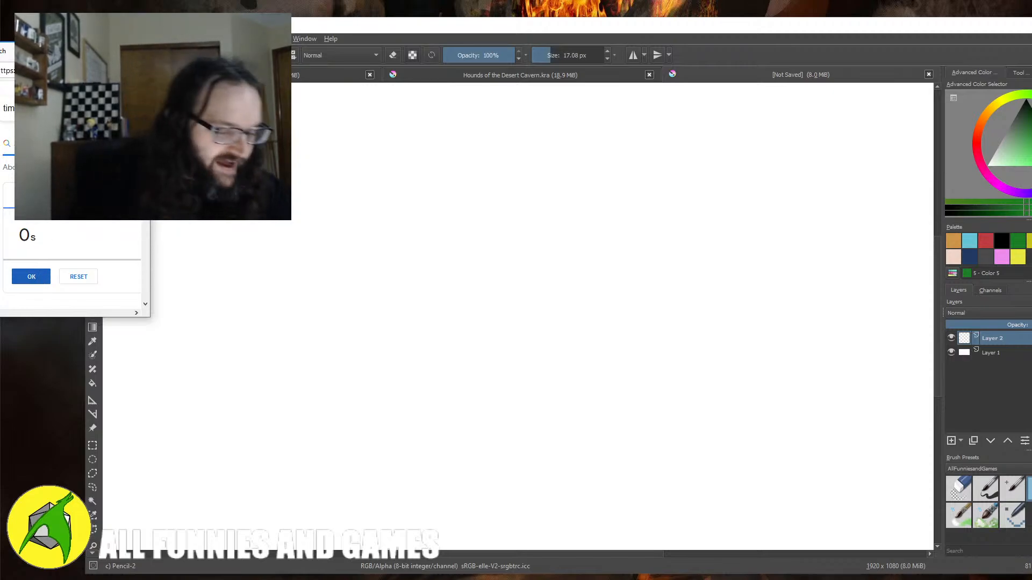
click(27, 235)
text(1)
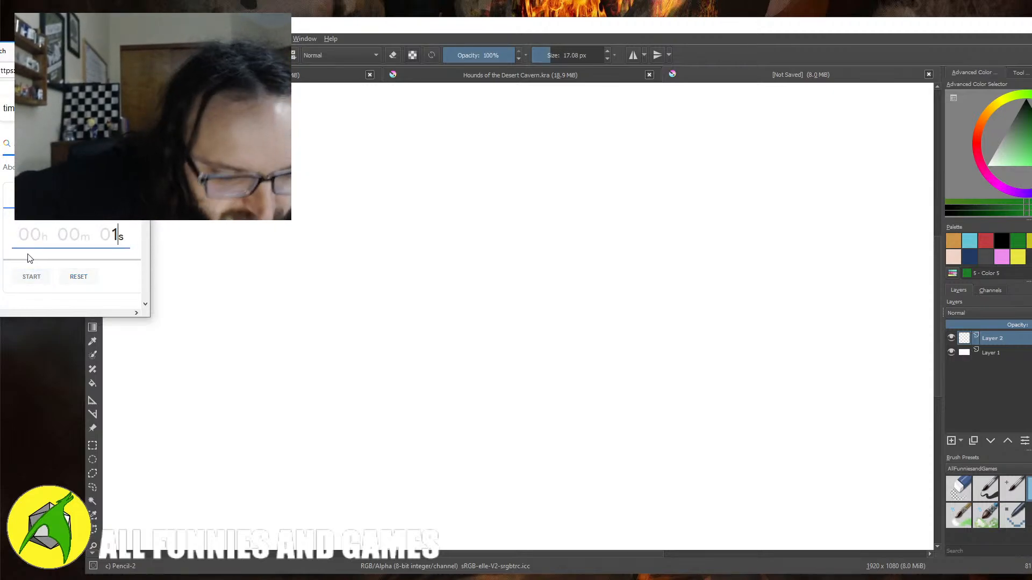
text(0m 00s)
click(32, 277)
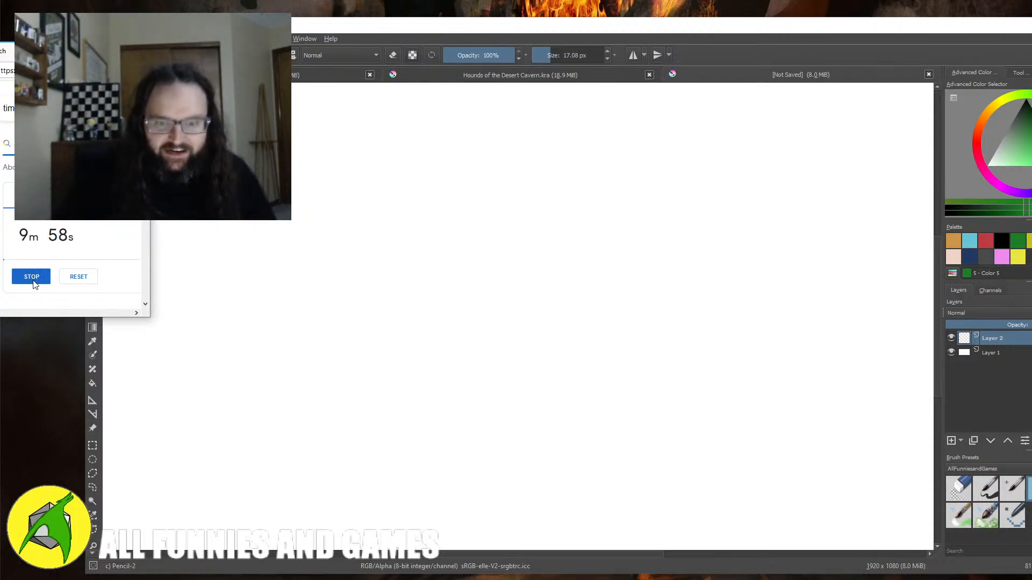
- Draw a light blue rectangular room with three round columns along each side wall and a doorway in its upper wall
click(969, 240)
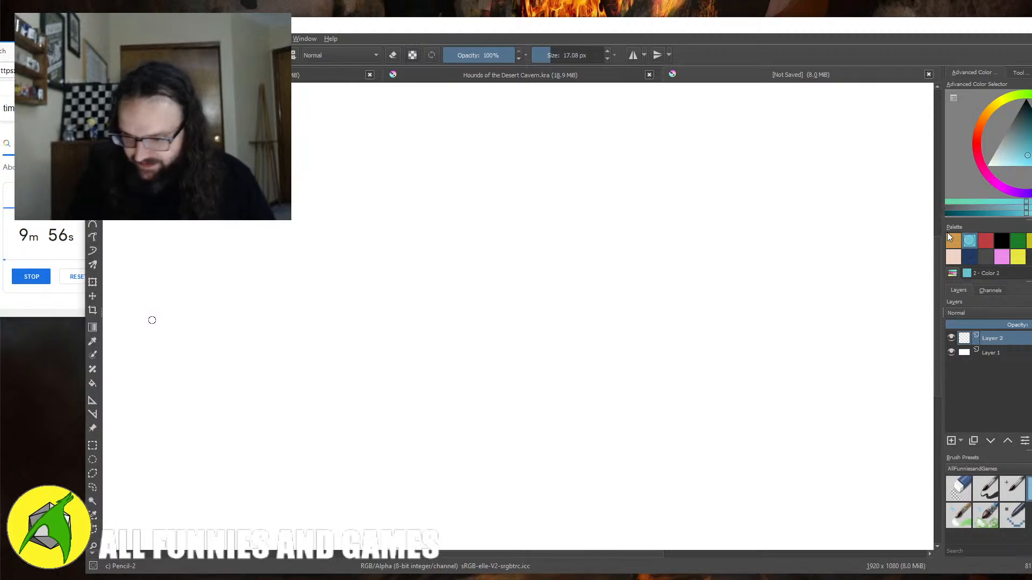
mouse_move(397, 297)
mouse_down()
mouse_move(400, 368)
mouse_move(396, 296)
mouse_move(495, 288)
mouse_move(501, 417)
mouse_move(393, 352)
mouse_move(407, 434)
mouse_move(500, 431)
mouse_up()
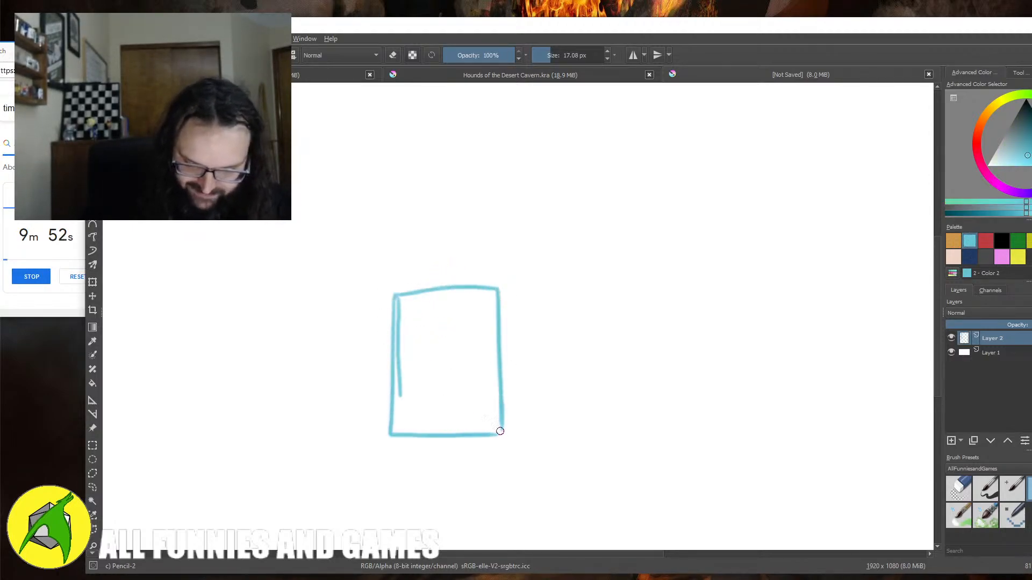
drag(407, 307, 404, 310)
drag(408, 348, 405, 351)
drag(408, 407, 405, 410)
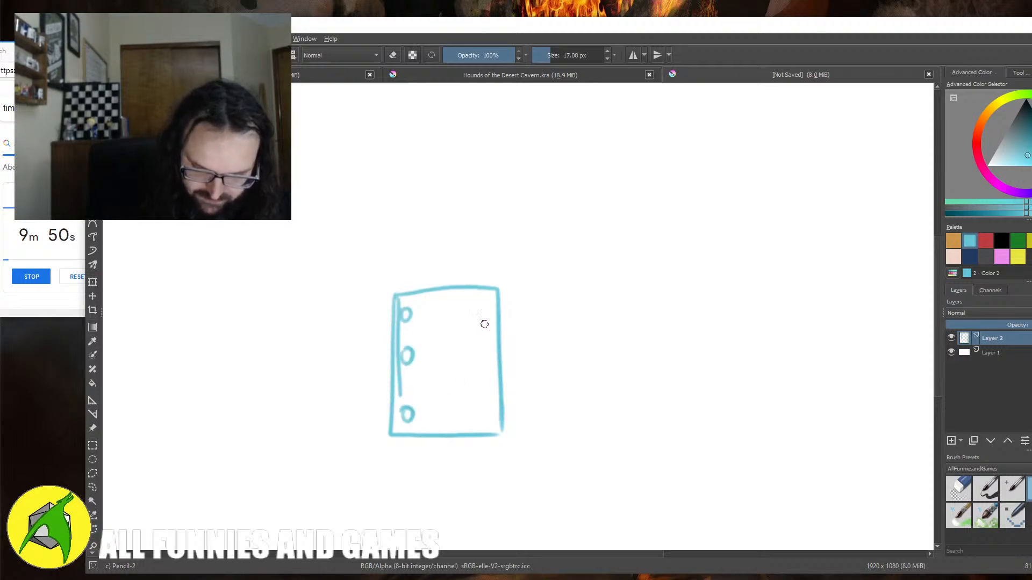
drag(483, 307, 480, 309)
drag(482, 355, 480, 357)
drag(485, 396, 483, 398)
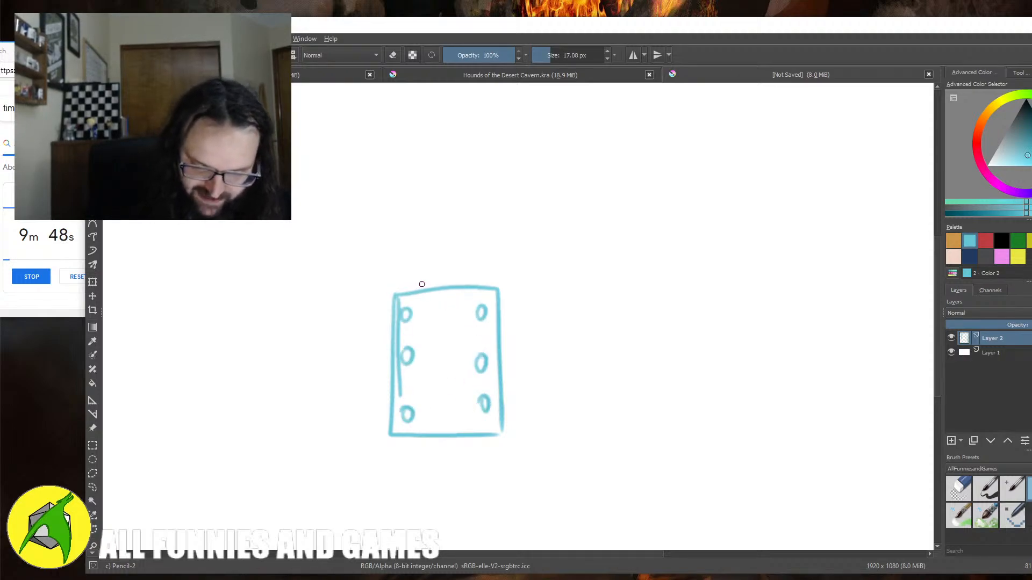
mouse_move(411, 294)
mouse_down()
mouse_move(397, 293)
mouse_move(465, 276)
mouse_move(502, 293)
mouse_move(497, 281)
mouse_up()
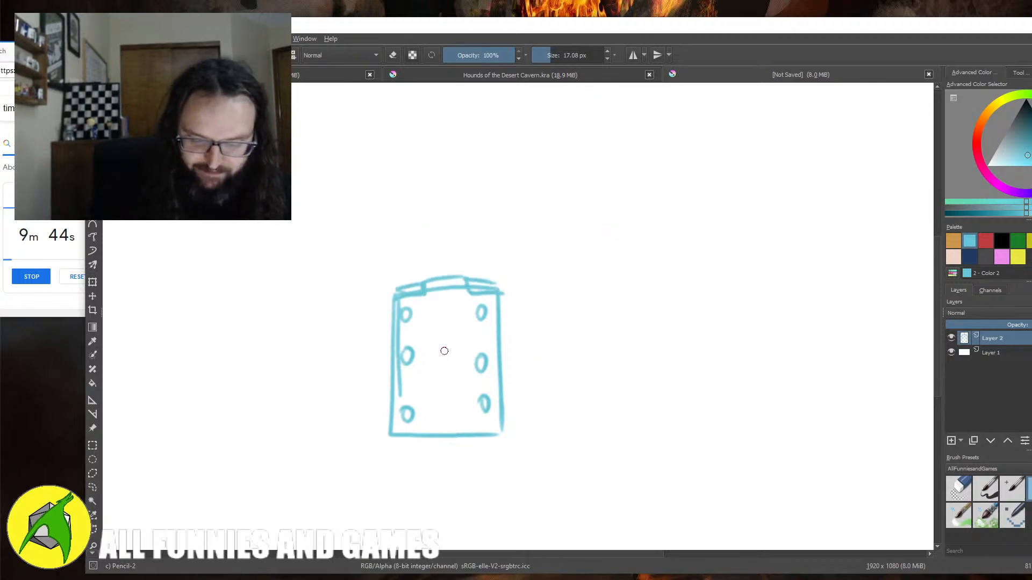
- Scale down the columned room and draw a square room directly above its doorway
drag(313, 223, 609, 473)
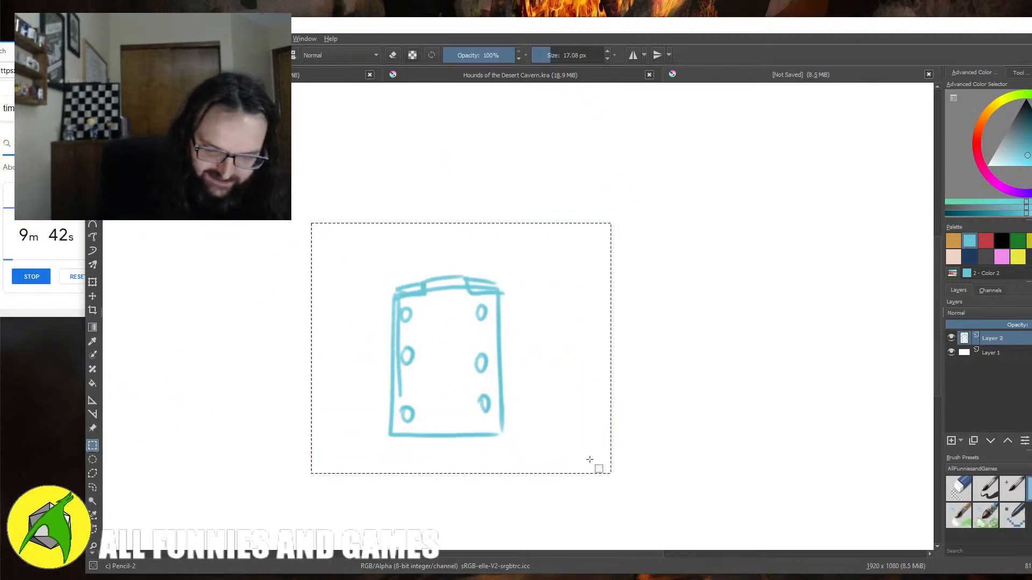
key(ctrl+t)
mouse_move(609, 224)
mouse_down()
mouse_move(543, 290)
mouse_move(387, 340)
mouse_move(390, 284)
mouse_move(386, 344)
mouse_move(385, 282)
mouse_move(461, 280)
mouse_move(467, 377)
mouse_up()
key(b)
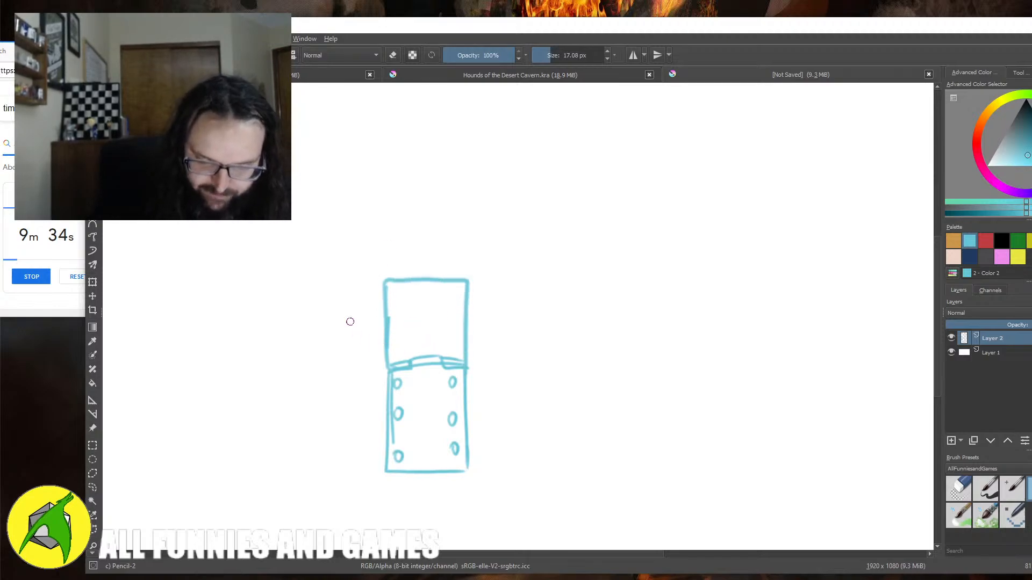
- Add two small stacked rooms with doors on the square room's left side and mark a door in its right wall
mouse_move(380, 282)
mouse_down()
mouse_move(350, 285)
mouse_move(379, 320)
mouse_move(350, 339)
mouse_move(390, 372)
mouse_up()
drag(382, 299, 389, 347)
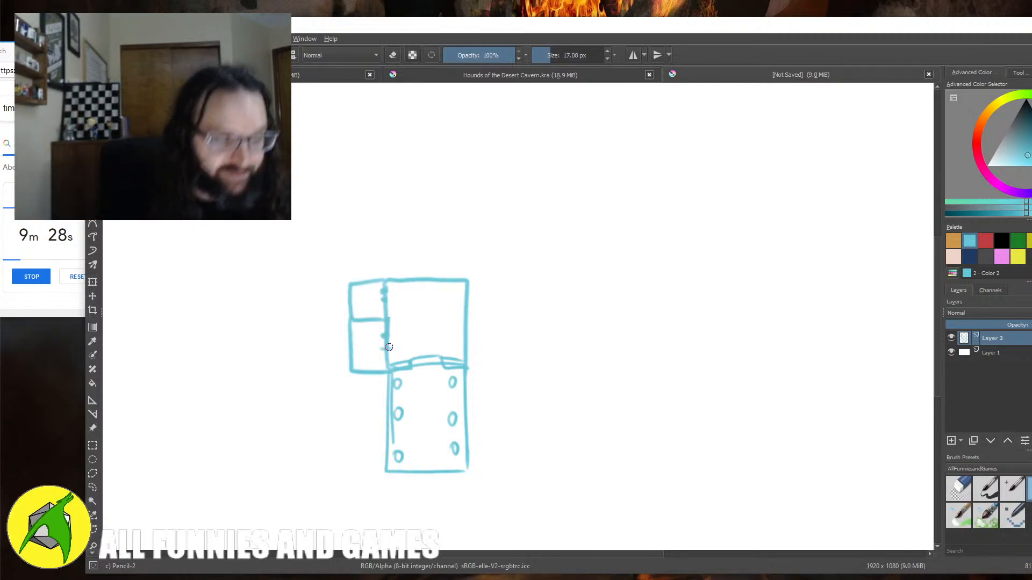
drag(463, 307, 469, 334)
- Draw a room on the square room's right side with three rounded alcoves along both its upper and lower walls
drag(469, 279, 575, 270)
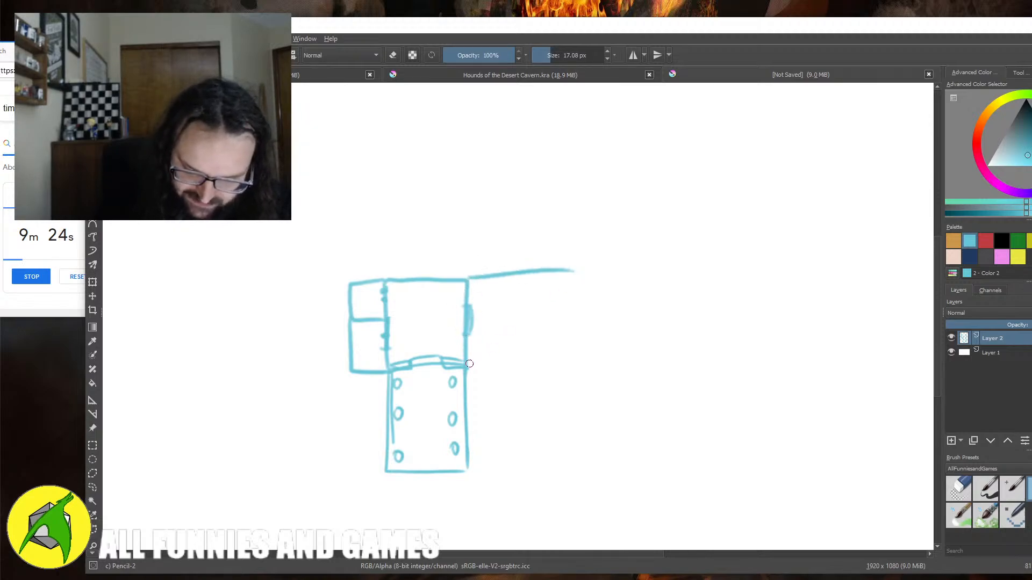
drag(465, 367, 534, 364)
drag(537, 272, 537, 362)
mouse_move(476, 278)
mouse_down()
mouse_move(510, 294)
mouse_move(528, 277)
mouse_up()
mouse_move(476, 366)
mouse_down()
mouse_move(503, 339)
mouse_move(508, 369)
mouse_move(525, 342)
mouse_move(575, 389)
mouse_move(531, 432)
mouse_up()
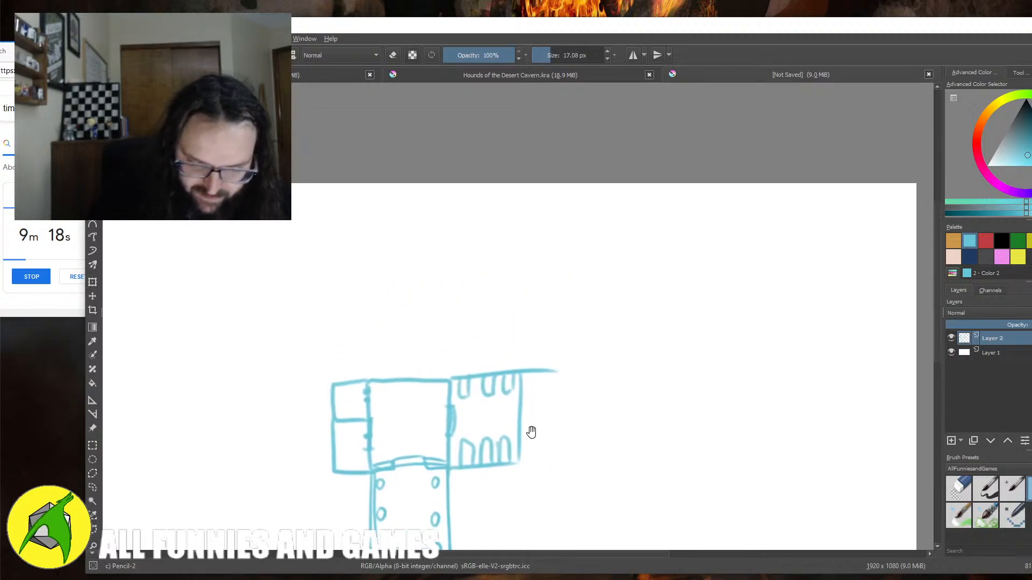
- Select the whole room layout and scale it down to free space above it
mouse_move(500, 342)
mouse_down()
mouse_move(397, 265)
mouse_move(427, 388)
mouse_up()
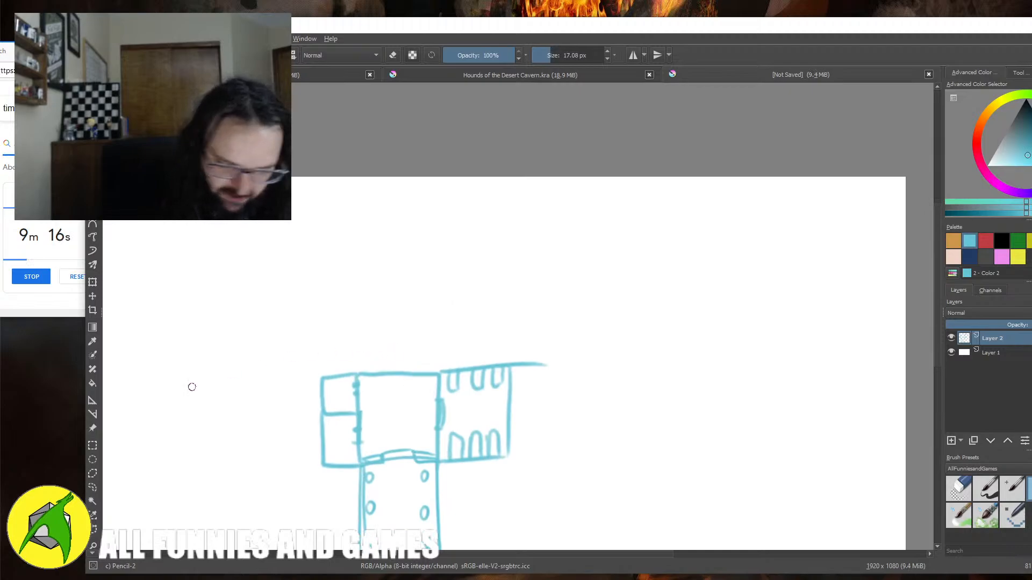
click(93, 445)
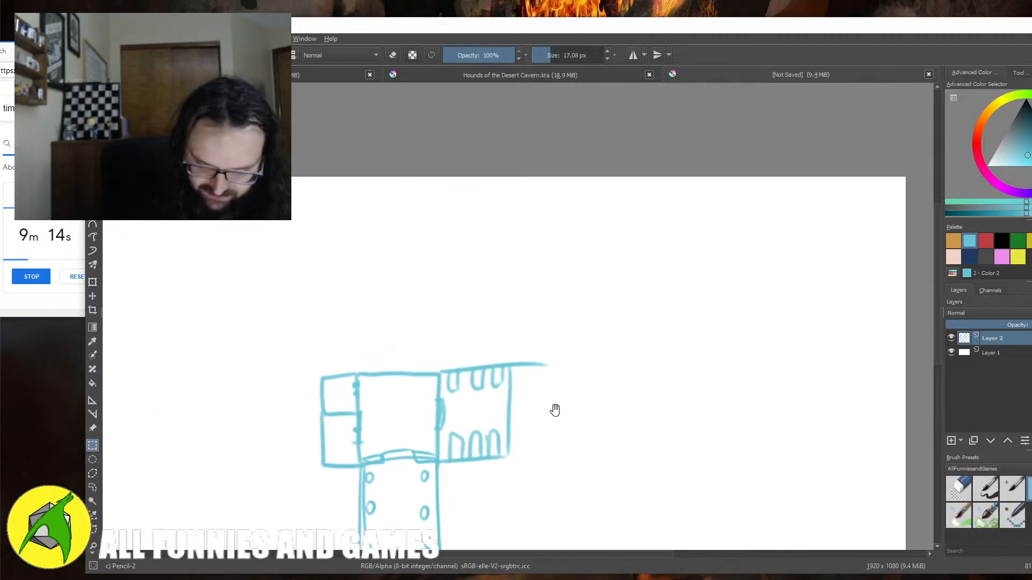
drag(553, 409, 542, 299)
mouse_move(240, 224)
mouse_down()
mouse_move(534, 392)
mouse_move(608, 490)
mouse_up()
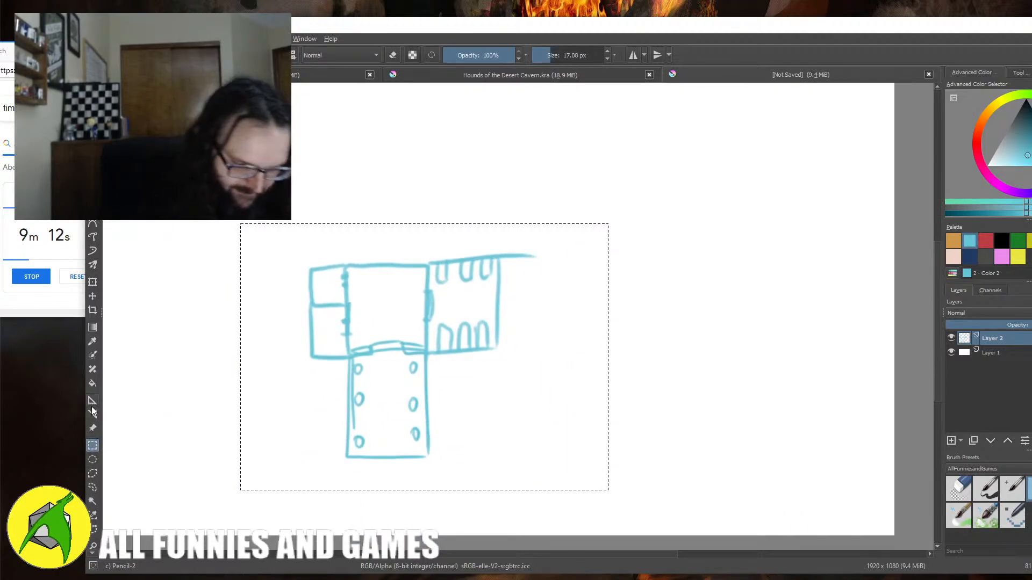
key(ctrl+t)
drag(423, 224, 422, 309)
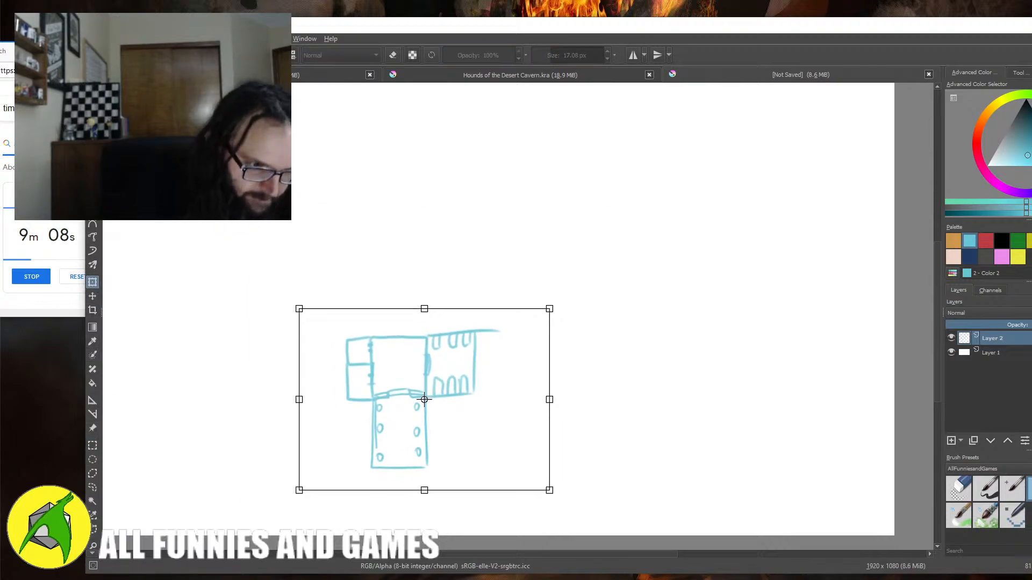
- Draw a short passage up from the square room opening into a large rounded chamber outline, undoing the failed strokes
key(b)
mouse_move(406, 324)
mouse_down()
mouse_move(405, 336)
mouse_move(346, 305)
mouse_move(258, 225)
mouse_up()
key(ctrl+z)
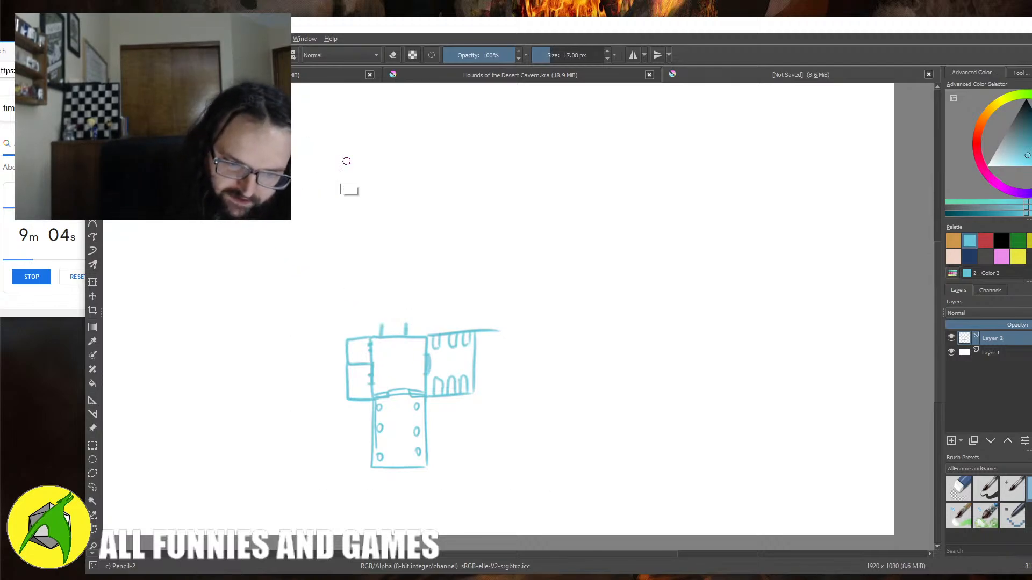
mouse_move(333, 95)
mouse_down()
mouse_move(316, 97)
mouse_move(407, 330)
mouse_up()
mouse_move(321, 99)
mouse_down()
mouse_move(395, 94)
mouse_move(492, 230)
mouse_move(408, 323)
mouse_up()
key(ctrl+z)
mouse_move(326, 96)
mouse_down()
mouse_move(454, 97)
mouse_move(476, 273)
mouse_move(411, 320)
mouse_move(387, 337)
mouse_up()
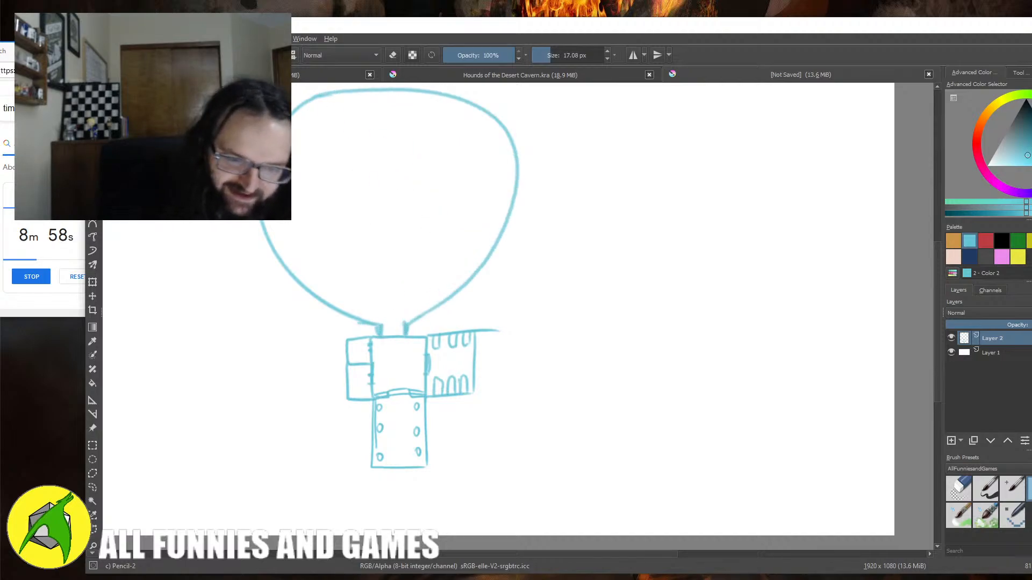
- Draw a second outline inside the large chamber to form a band along its wall, closed off at the passage
mouse_move(285, 234)
mouse_down()
mouse_move(359, 295)
mouse_move(309, 268)
mouse_move(365, 306)
mouse_up()
mouse_move(338, 109)
mouse_down()
mouse_move(376, 99)
mouse_move(492, 156)
mouse_move(452, 253)
mouse_move(403, 315)
mouse_move(376, 313)
mouse_move(397, 306)
mouse_move(379, 322)
mouse_move(410, 311)
mouse_move(487, 236)
mouse_move(465, 259)
mouse_up()
drag(278, 224, 384, 304)
drag(306, 257, 293, 233)
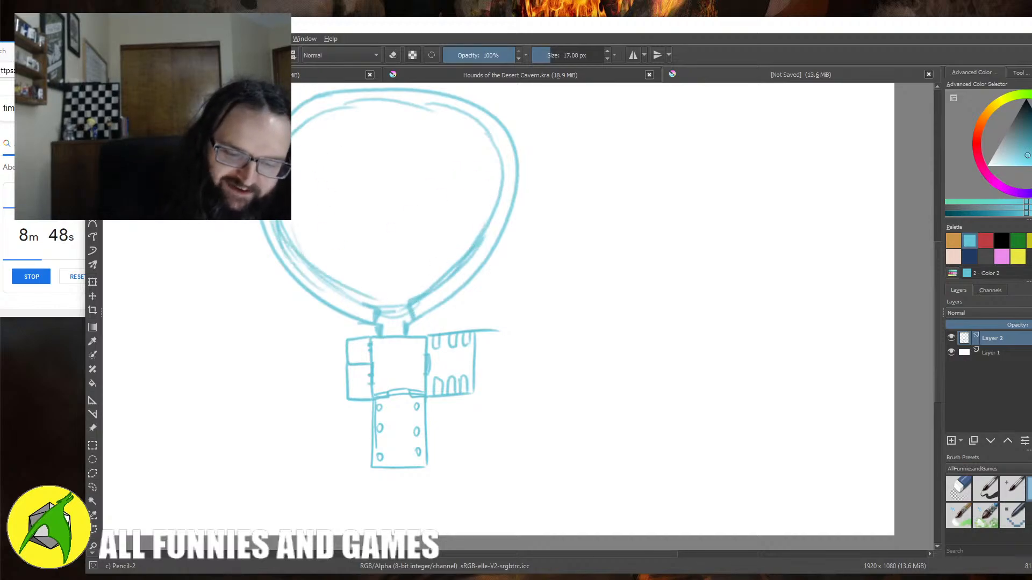
drag(316, 123, 431, 108)
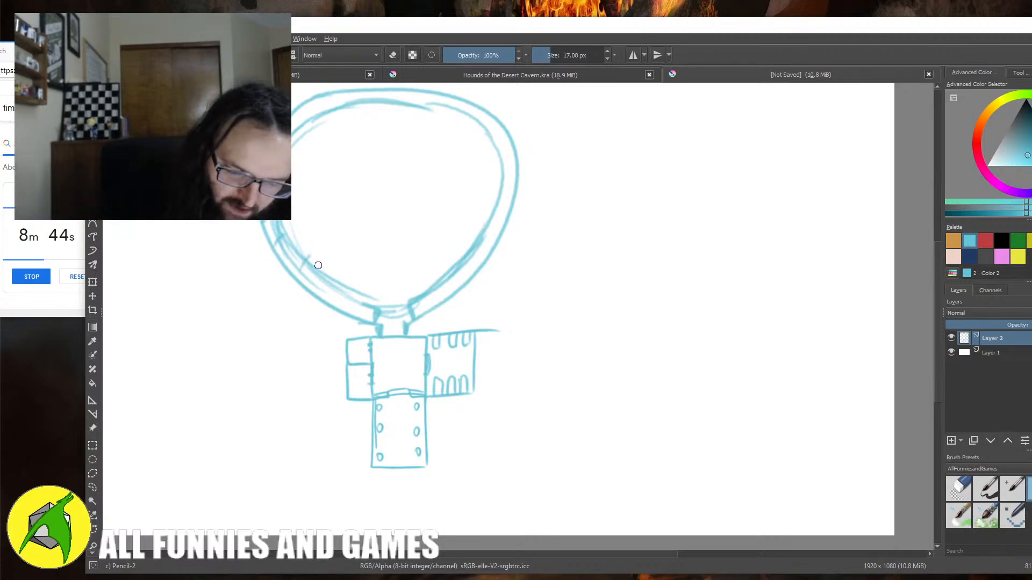
- Divide the lower-left part of the chamber's wall band with short cross lines
drag(317, 267, 324, 277)
drag(329, 278, 351, 302)
drag(356, 295, 363, 306)
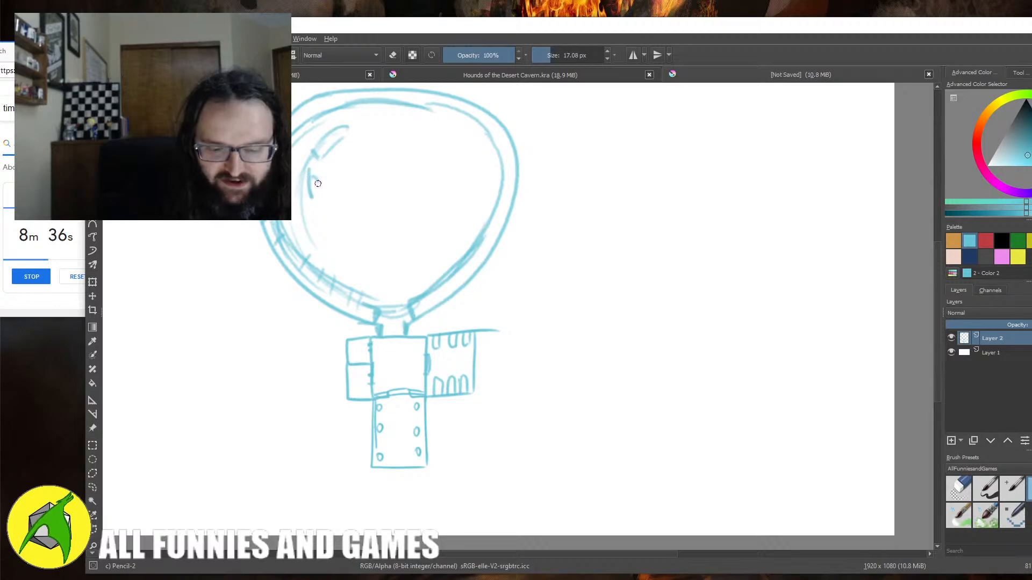
- Draw a broken ring of angular blocks inside the large chamber
drag(434, 132, 460, 156)
mouse_move(455, 175)
mouse_down()
mouse_move(445, 206)
mouse_move(404, 224)
mouse_move(429, 213)
mouse_up()
mouse_move(350, 226)
mouse_down()
mouse_move(378, 230)
mouse_move(348, 221)
mouse_up()
mouse_move(399, 258)
mouse_down()
mouse_move(371, 264)
mouse_move(402, 246)
mouse_up()
drag(442, 223, 446, 243)
mouse_move(400, 127)
mouse_down()
mouse_move(386, 128)
mouse_move(417, 127)
mouse_up()
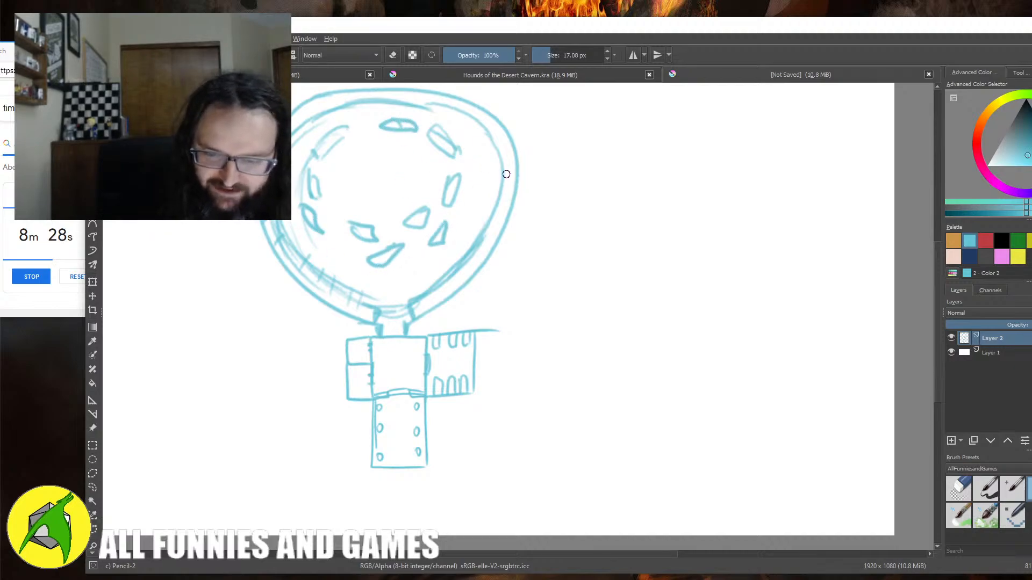
- Continue the cross lines along the right and upper parts of the chamber's wall band
mouse_move(517, 194)
mouse_down()
mouse_move(514, 216)
mouse_move(484, 234)
mouse_up()
drag(450, 275, 445, 296)
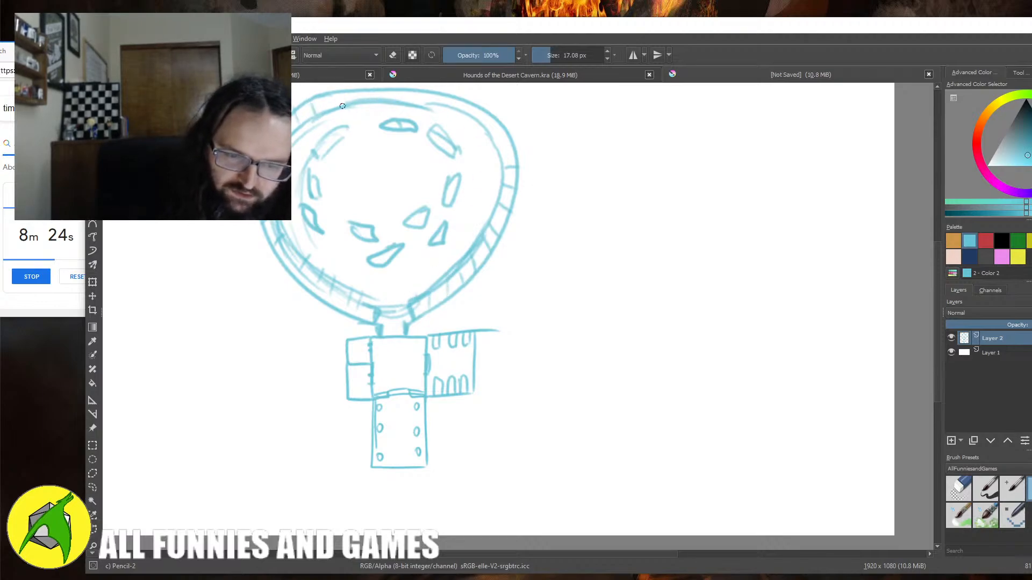
drag(454, 93, 451, 115)
mouse_move(477, 100)
mouse_down()
mouse_move(475, 119)
mouse_move(498, 143)
mouse_up()
drag(511, 143, 506, 153)
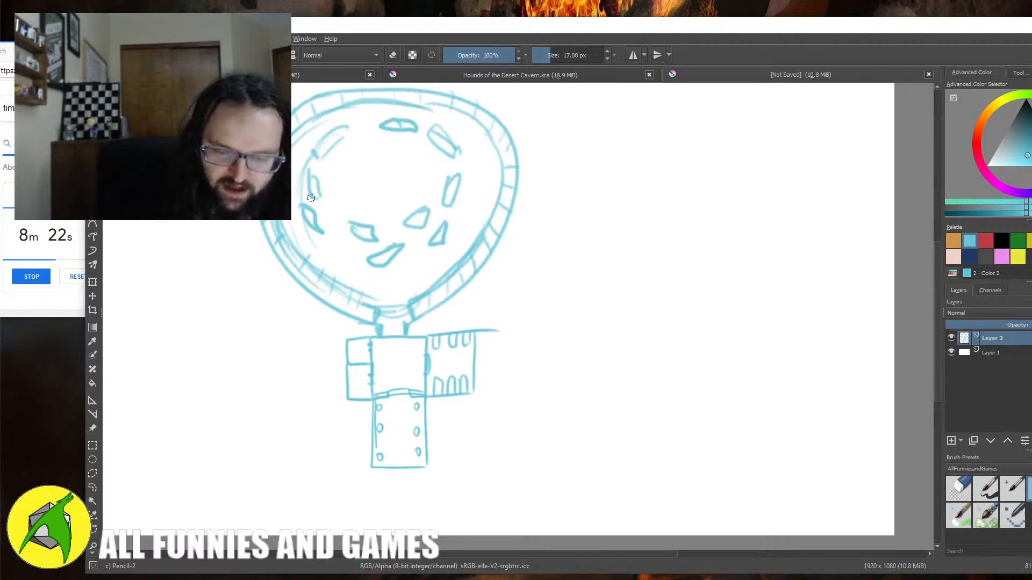
- Sketch light curly rubble strokes among and inside the ring of blocks in the large chamber
mouse_move(337, 156)
mouse_down()
mouse_move(321, 174)
mouse_move(325, 205)
mouse_up()
drag(319, 213, 350, 224)
drag(378, 195, 392, 229)
drag(383, 233, 422, 244)
mouse_move(326, 241)
mouse_down()
mouse_move(339, 258)
mouse_move(344, 245)
mouse_up()
mouse_move(454, 155)
mouse_down()
mouse_move(427, 221)
mouse_move(445, 218)
mouse_up()
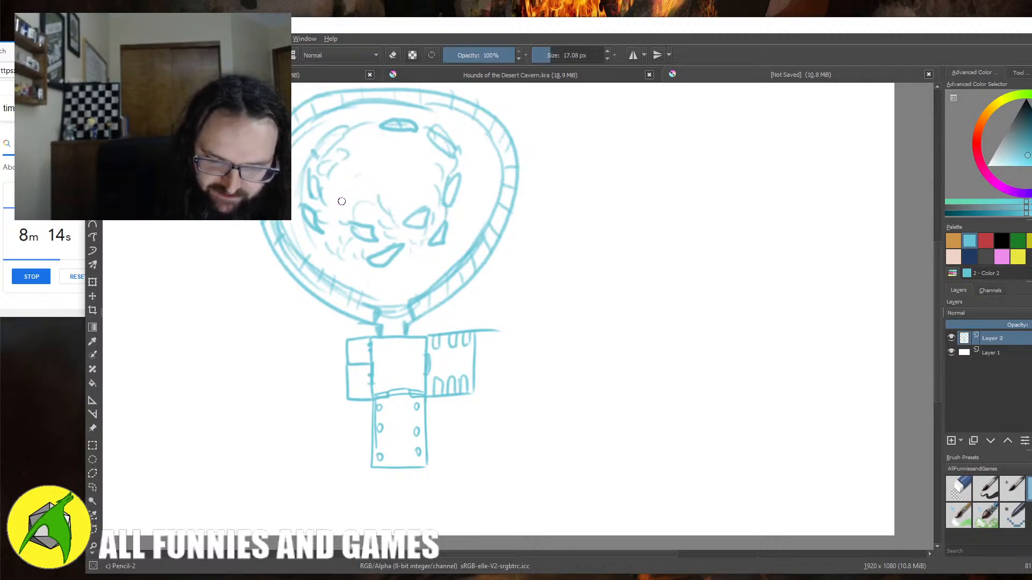
drag(508, 305, 537, 341)
ctrl+click(376, 154)
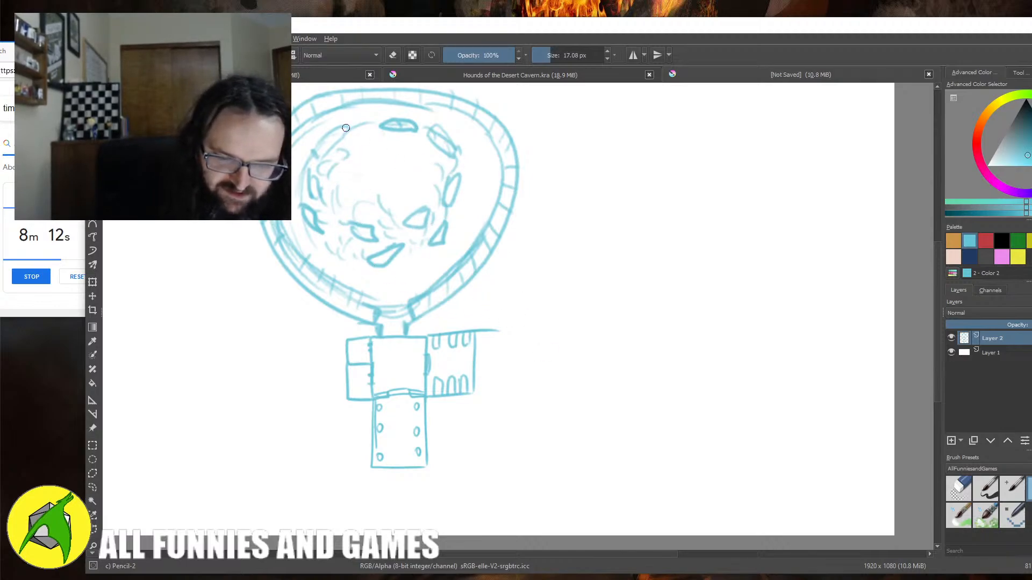
- Draw an orange scalloped line along the inner ring of blocks and short orange marks in the two small left rooms
click(953, 241)
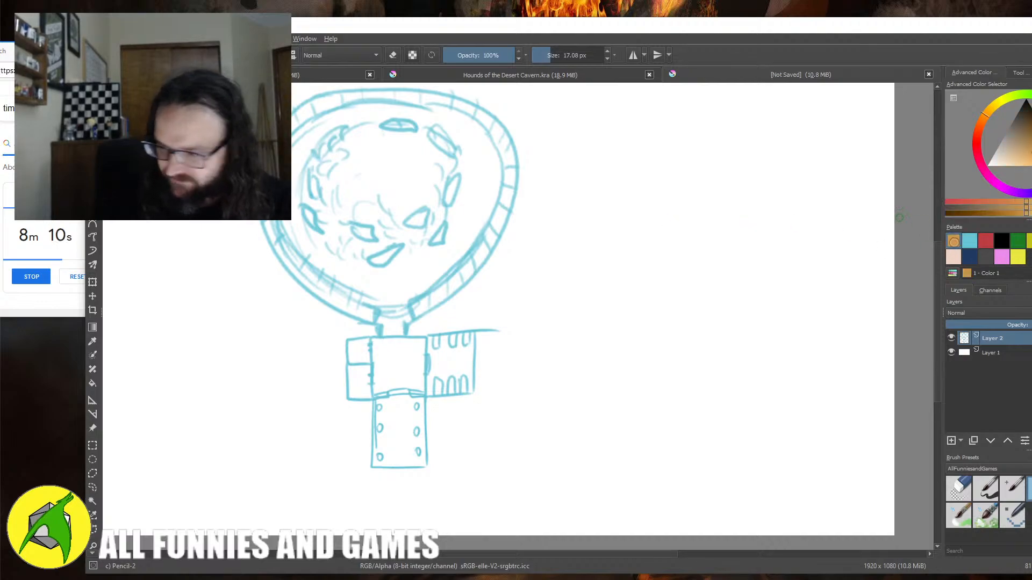
drag(332, 139, 318, 157)
mouse_move(313, 192)
mouse_down()
mouse_move(344, 251)
mouse_move(367, 227)
mouse_move(379, 221)
mouse_move(376, 240)
mouse_move(402, 217)
mouse_up()
mouse_move(357, 138)
mouse_down()
mouse_move(391, 128)
mouse_move(430, 136)
mouse_move(454, 174)
mouse_move(439, 210)
mouse_move(414, 227)
mouse_up()
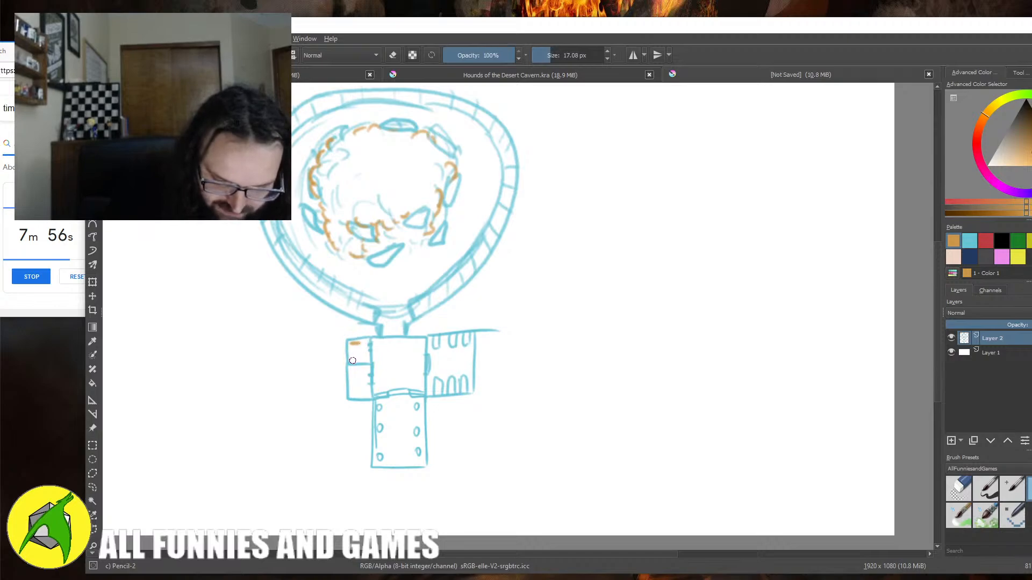
mouse_move(348, 371)
mouse_down()
mouse_move(364, 370)
mouse_move(366, 394)
mouse_up()
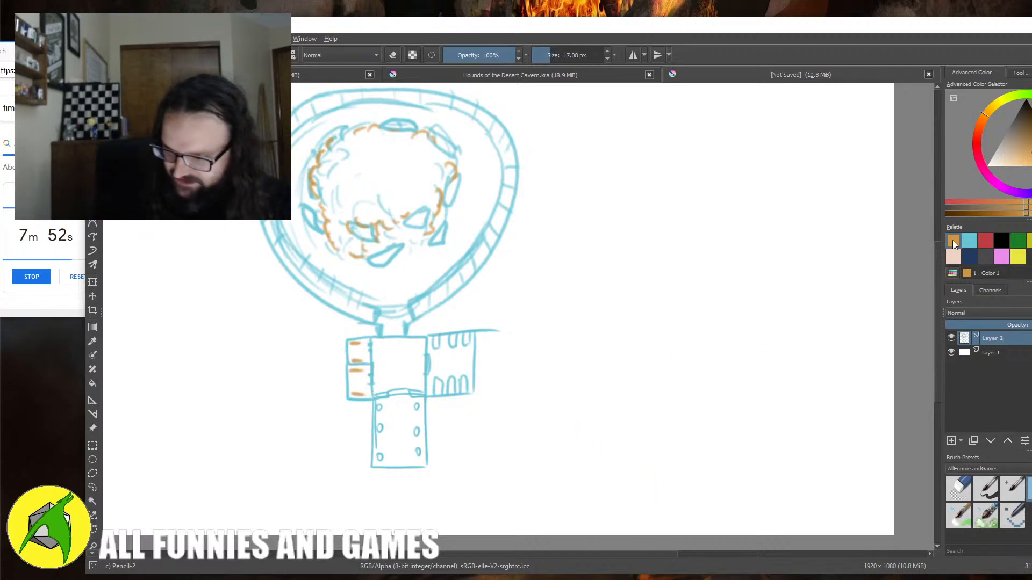
- Add small blue rubble marks in the central room, the connecting corridor and the columned room below it
click(969, 241)
mouse_move(379, 345)
mouse_down()
mouse_move(385, 339)
mouse_move(410, 369)
mouse_up()
mouse_move(379, 326)
mouse_down()
mouse_move(376, 336)
mouse_move(412, 337)
mouse_up()
mouse_move(377, 404)
mouse_down()
mouse_move(413, 407)
mouse_move(416, 398)
mouse_move(379, 425)
mouse_move(382, 409)
mouse_move(388, 444)
mouse_move(416, 436)
mouse_move(422, 420)
mouse_move(394, 434)
mouse_move(382, 472)
mouse_up()
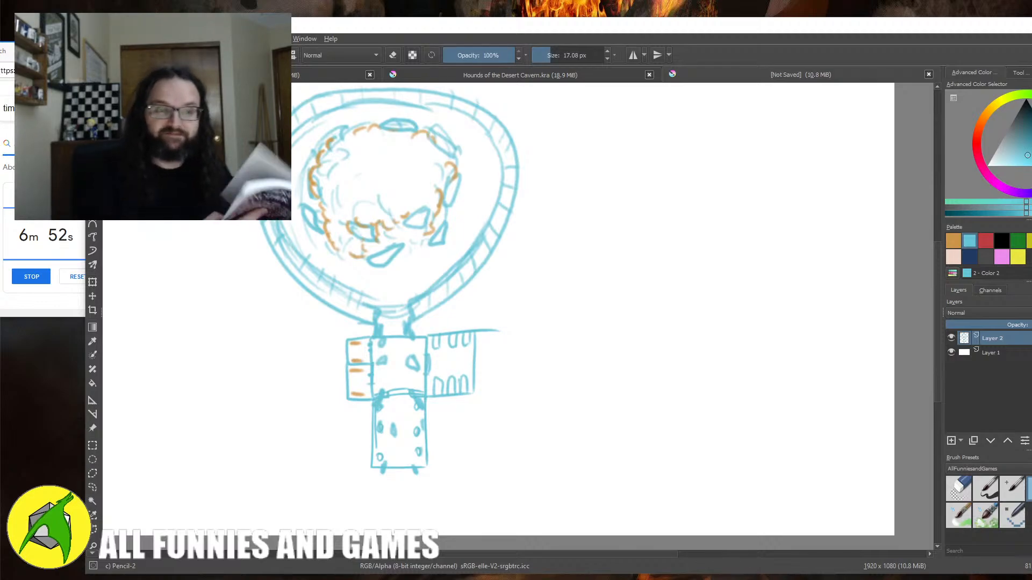
- Handwrite the heading "Dwarf Corpses" beside the map with "- Padlock" as the first entry beneath it
mouse_move(548, 110)
mouse_down()
mouse_move(549, 135)
mouse_move(557, 113)
mouse_move(547, 137)
mouse_move(556, 114)
mouse_move(543, 117)
mouse_move(554, 132)
mouse_move(585, 122)
mouse_move(590, 135)
mouse_move(598, 120)
mouse_move(605, 135)
mouse_move(616, 120)
mouse_move(644, 131)
mouse_up()
drag(651, 125, 696, 132)
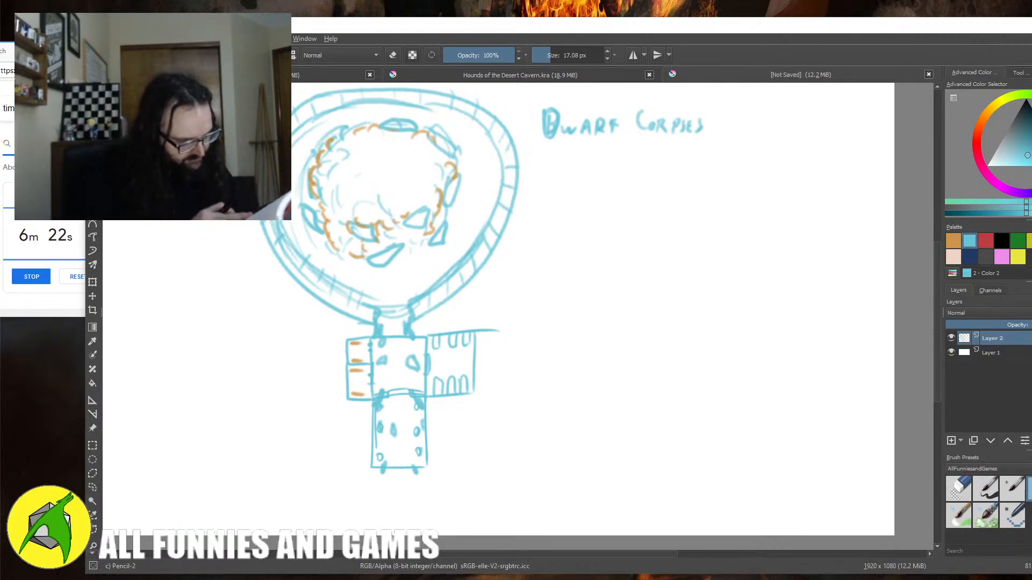
drag(567, 159, 649, 165)
drag(664, 154, 670, 169)
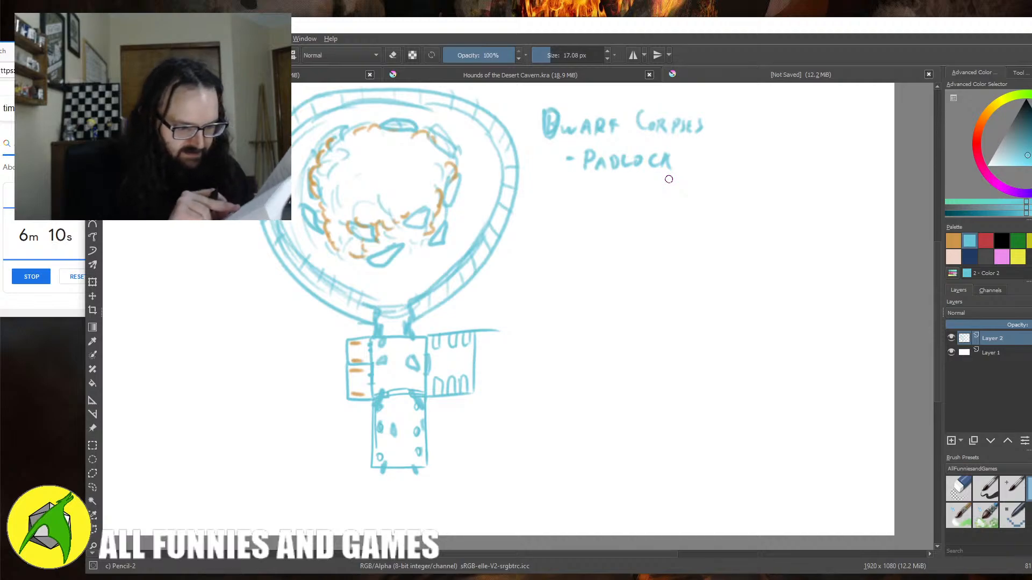
- Handwrite "- Fur/Hide" as the second entry of the dwarf corpses list
drag(564, 189, 570, 188)
mouse_move(581, 184)
mouse_down()
mouse_move(580, 199)
mouse_move(589, 183)
mouse_up()
drag(581, 191, 634, 201)
mouse_move(644, 177)
mouse_down()
mouse_move(643, 201)
mouse_move(645, 188)
mouse_move(656, 199)
mouse_up()
mouse_move(657, 184)
mouse_down()
mouse_move(657, 200)
mouse_move(670, 198)
mouse_up()
drag(671, 183, 679, 182)
drag(671, 191, 676, 191)
drag(670, 199, 677, 198)
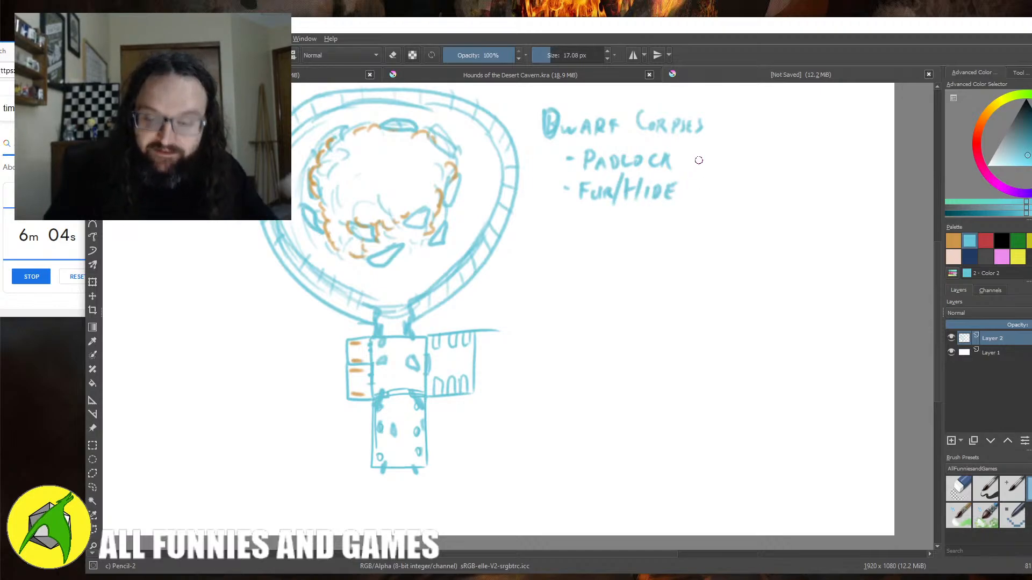
- Number the dwarf corpses list from 1 to 10 in a column down its left side
drag(549, 151, 545, 222)
drag(547, 225, 546, 357)
drag(548, 367, 547, 389)
mouse_move(541, 402)
mouse_down()
mouse_move(538, 417)
mouse_move(550, 404)
mouse_up()
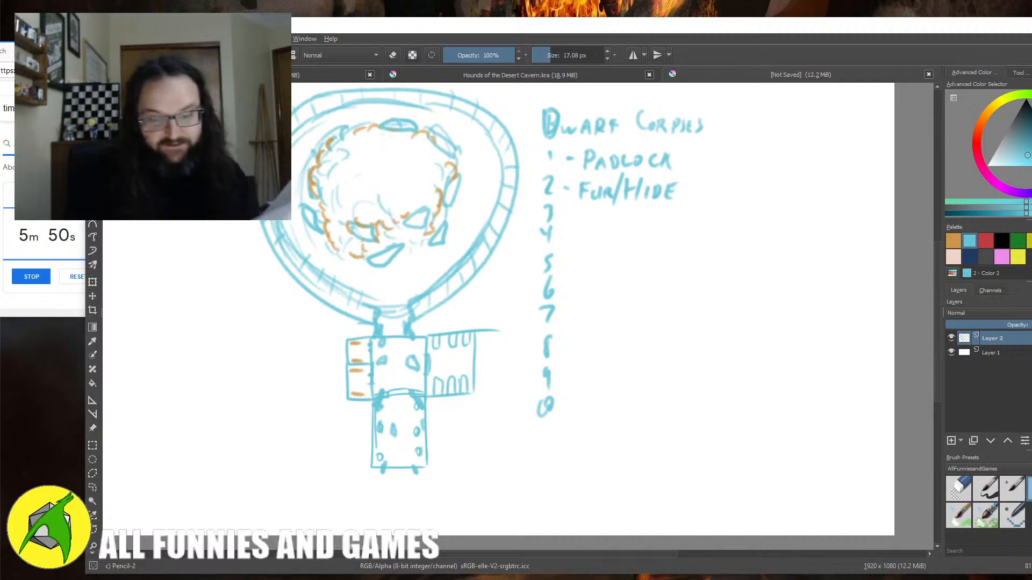
- Fill in list entries 3 to 6 with "Fur/Hide", "Monocle", "Sack" and "Pouch of Coins"
mouse_move(574, 214)
mouse_down()
mouse_move(617, 212)
mouse_move(615, 226)
mouse_move(635, 209)
mouse_move(670, 224)
mouse_up()
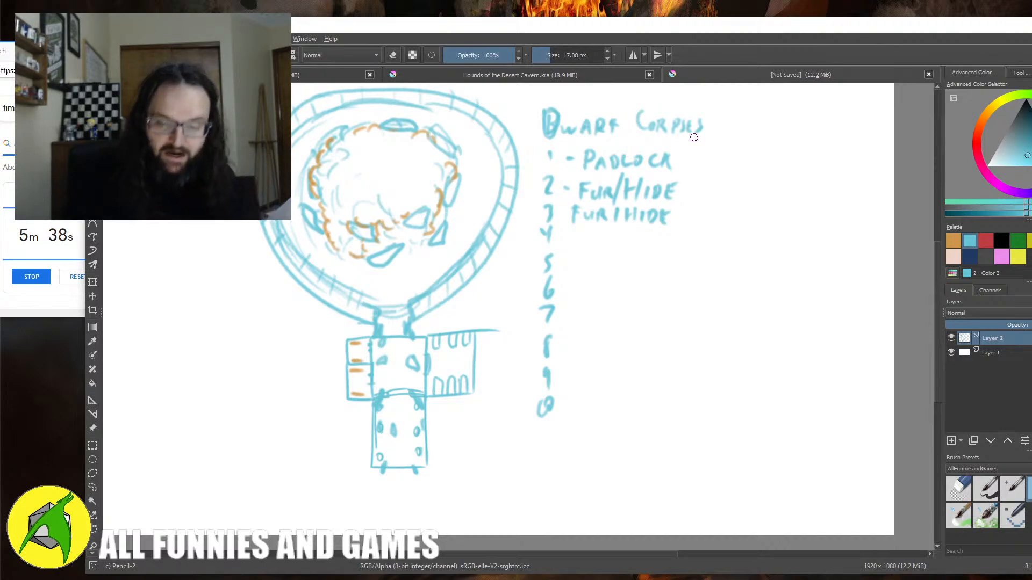
mouse_move(570, 243)
mouse_down()
mouse_move(575, 232)
mouse_move(658, 242)
mouse_up()
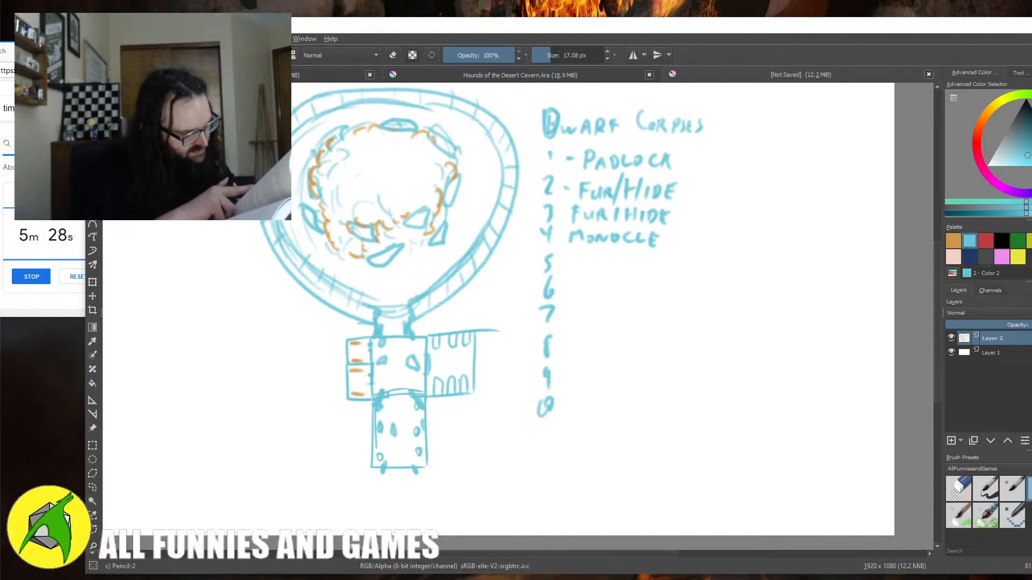
mouse_move(582, 253)
mouse_down()
mouse_move(567, 269)
mouse_move(616, 269)
mouse_up()
drag(627, 254, 628, 264)
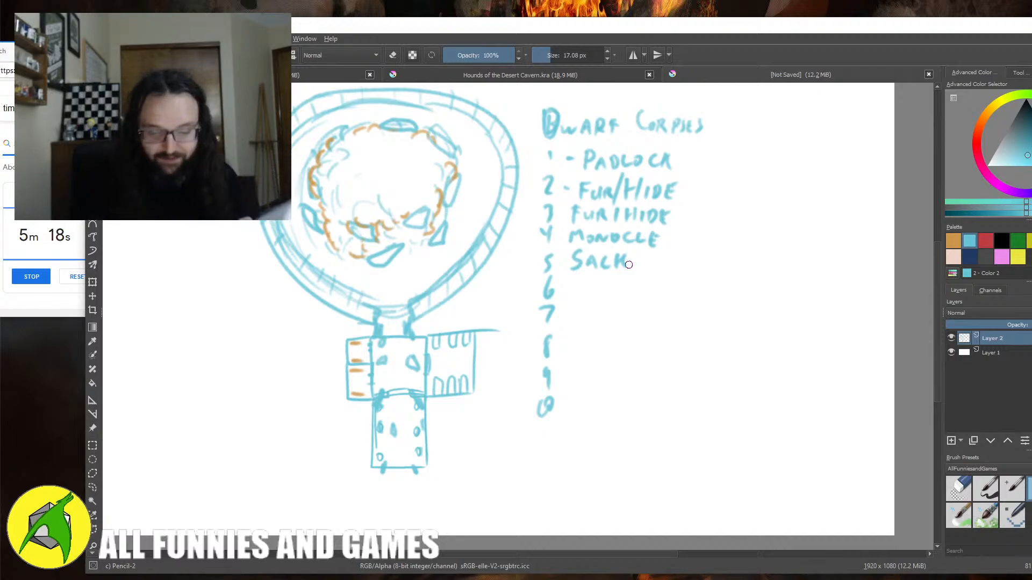
mouse_move(568, 275)
mouse_down()
mouse_move(692, 289)
mouse_move(724, 267)
mouse_up()
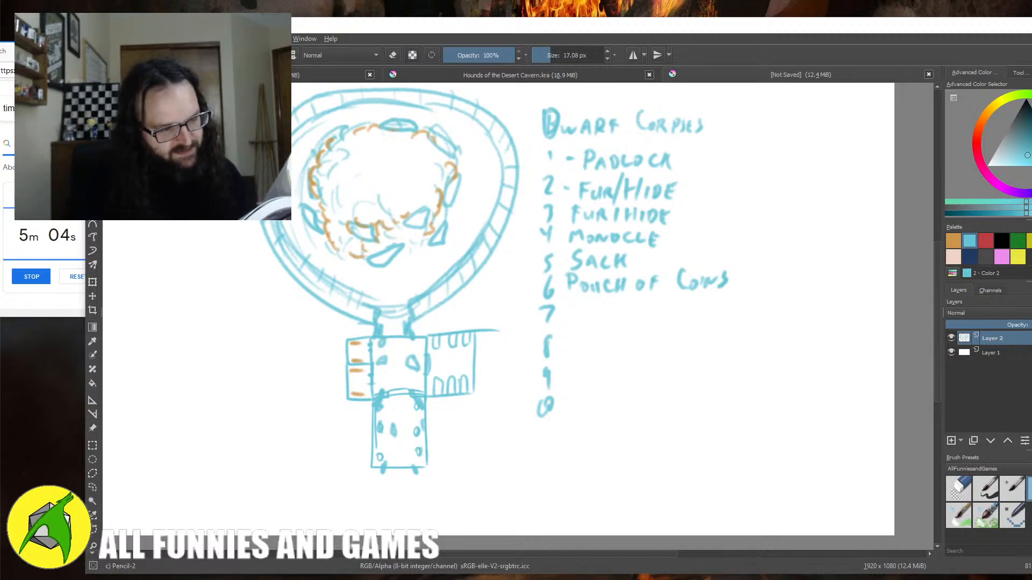
- Handwrite "Tattoo/Skin Map" as entry 7 of the corpses list
drag(566, 304, 585, 303)
mouse_move(575, 304)
mouse_down()
mouse_move(576, 322)
mouse_move(609, 310)
mouse_move(606, 321)
mouse_move(629, 304)
mouse_move(621, 322)
mouse_up()
drag(634, 308, 683, 322)
mouse_move(694, 305)
mouse_down()
mouse_move(686, 315)
mouse_move(695, 322)
mouse_up()
mouse_move(699, 307)
mouse_down()
mouse_move(699, 321)
mouse_move(718, 306)
mouse_move(763, 312)
mouse_up()
mouse_move(770, 302)
mouse_down()
mouse_move(768, 321)
mouse_move(772, 311)
mouse_up()
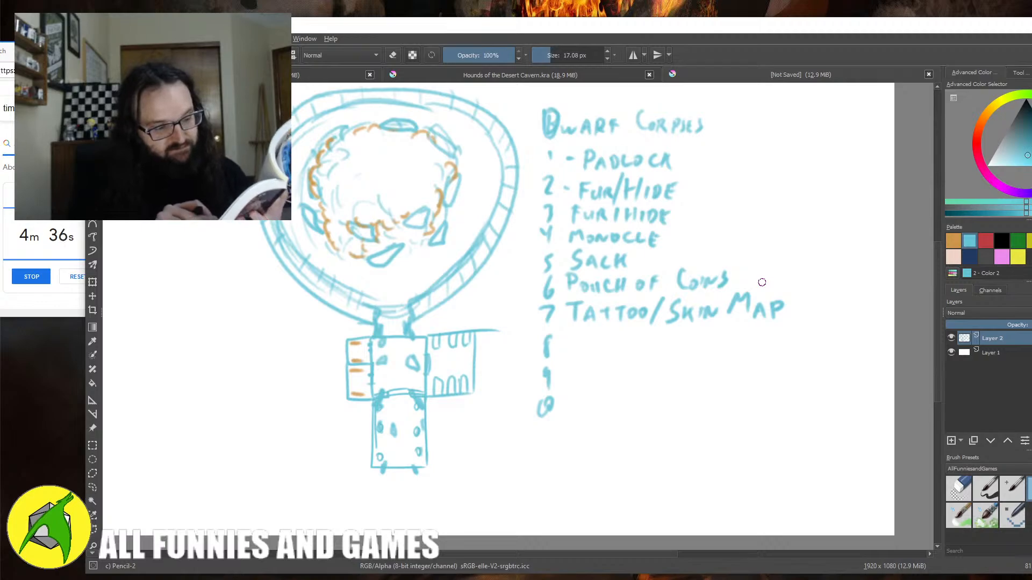
- Handwrite "Brooch" as entry 8 of the corpses list
drag(572, 335, 570, 352)
mouse_move(571, 334)
mouse_down()
mouse_move(571, 352)
mouse_move(587, 352)
mouse_up()
mouse_move(587, 338)
mouse_down()
mouse_move(598, 352)
mouse_move(616, 342)
mouse_up()
drag(631, 340, 635, 354)
mouse_move(635, 345)
mouse_down()
mouse_move(649, 344)
mouse_move(647, 353)
mouse_up()
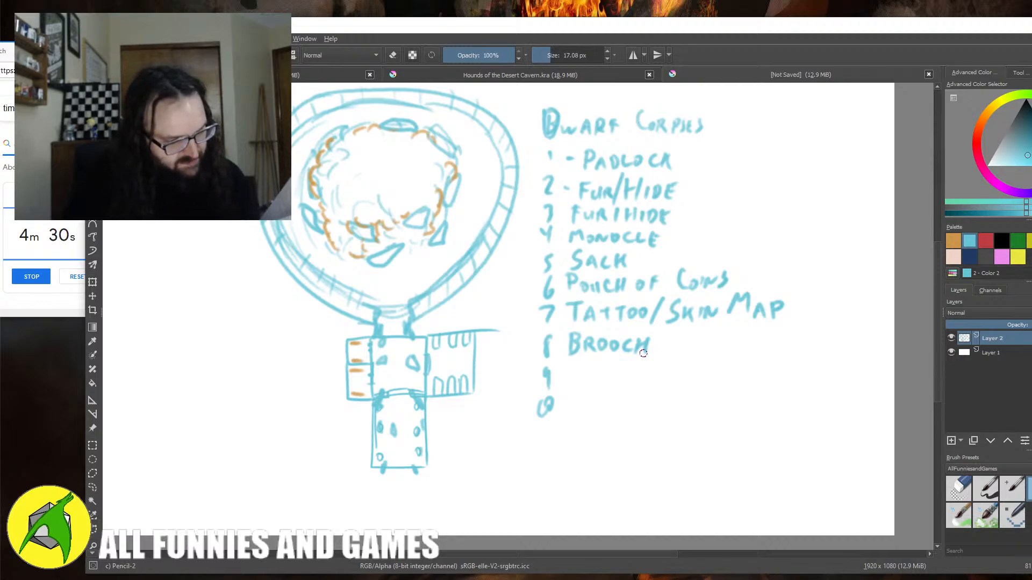
- Complete the corpses list with "Drinking Horn" as entry 9 and "Fur/Hide" as entry 10
drag(571, 368, 570, 385)
mouse_move(571, 368)
mouse_down()
mouse_move(572, 384)
mouse_move(590, 373)
mouse_move(598, 384)
mouse_up()
mouse_move(604, 371)
mouse_down()
mouse_move(604, 384)
mouse_move(625, 370)
mouse_move(629, 384)
mouse_up()
mouse_move(640, 369)
mouse_down()
mouse_move(673, 382)
mouse_move(692, 364)
mouse_move(696, 377)
mouse_move(726, 376)
mouse_up()
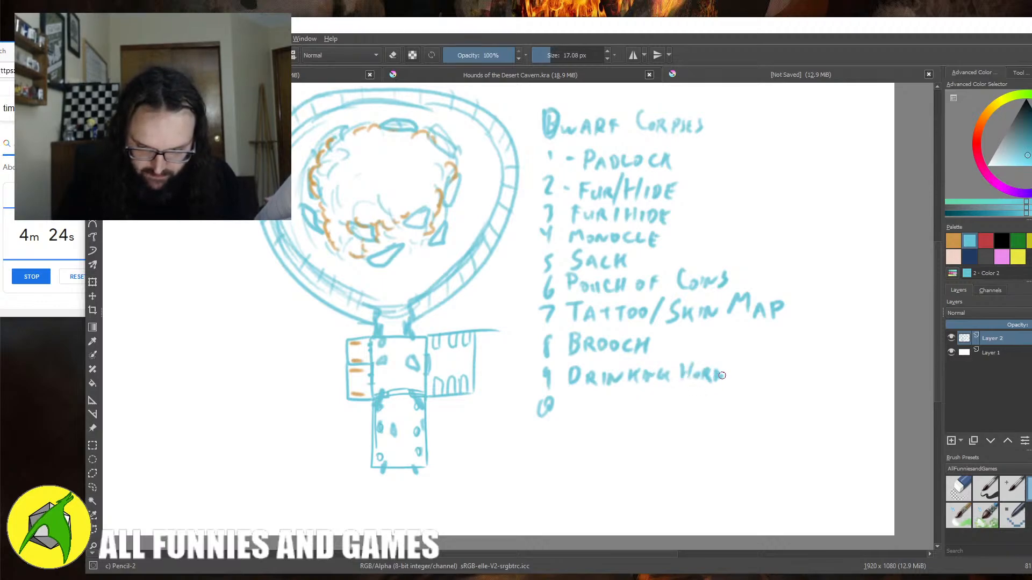
mouse_move(572, 398)
mouse_down()
mouse_move(574, 417)
mouse_move(588, 397)
mouse_move(618, 395)
mouse_move(628, 414)
mouse_move(645, 403)
mouse_move(672, 413)
mouse_up()
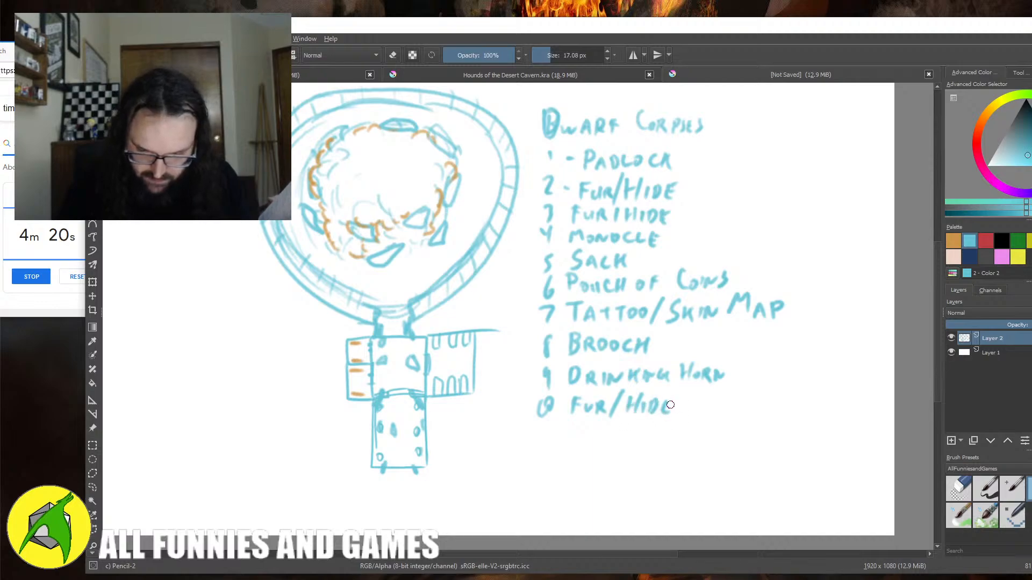
- Draw leader lines from the two small left rooms and label them "Embalming Tools", "Linens" and "Gold"
mouse_move(301, 340)
mouse_down()
mouse_move(334, 339)
mouse_move(334, 360)
mouse_up()
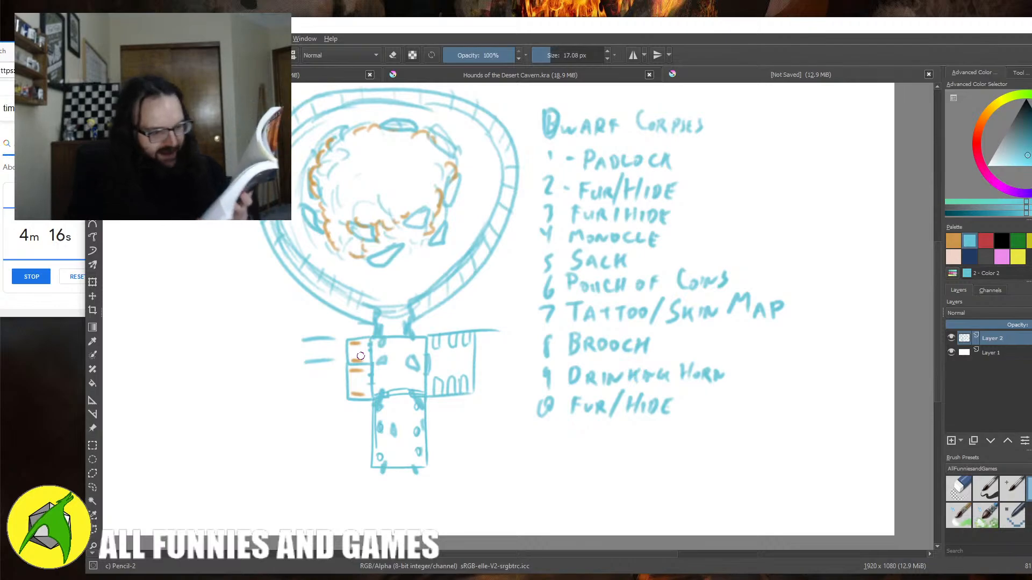
mouse_move(262, 326)
mouse_down()
mouse_move(274, 333)
mouse_move(334, 318)
mouse_up()
drag(273, 344, 305, 337)
mouse_move(262, 368)
mouse_down()
mouse_move(264, 382)
mouse_move(298, 376)
mouse_move(312, 359)
mouse_move(293, 409)
mouse_up()
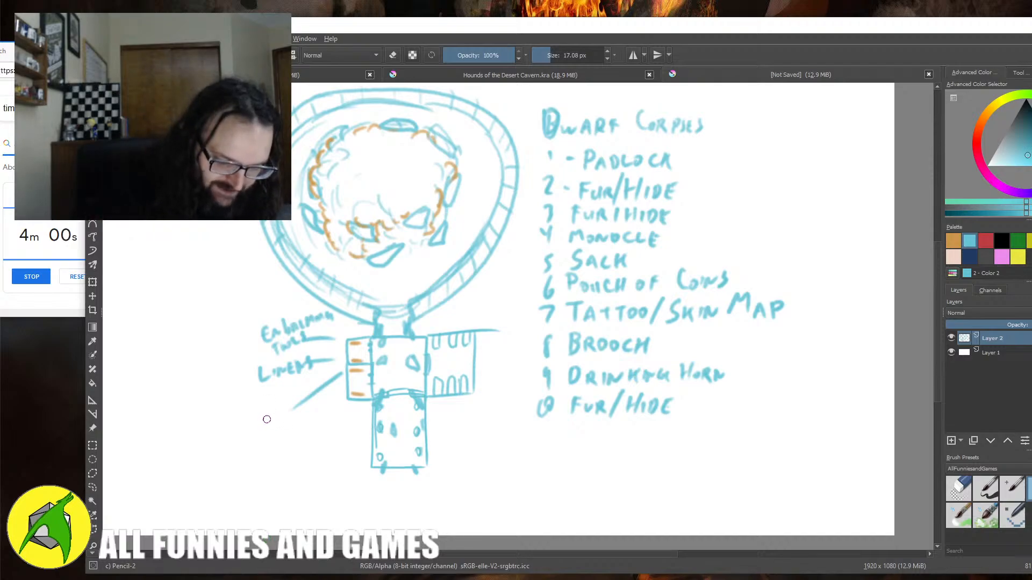
drag(259, 417, 288, 433)
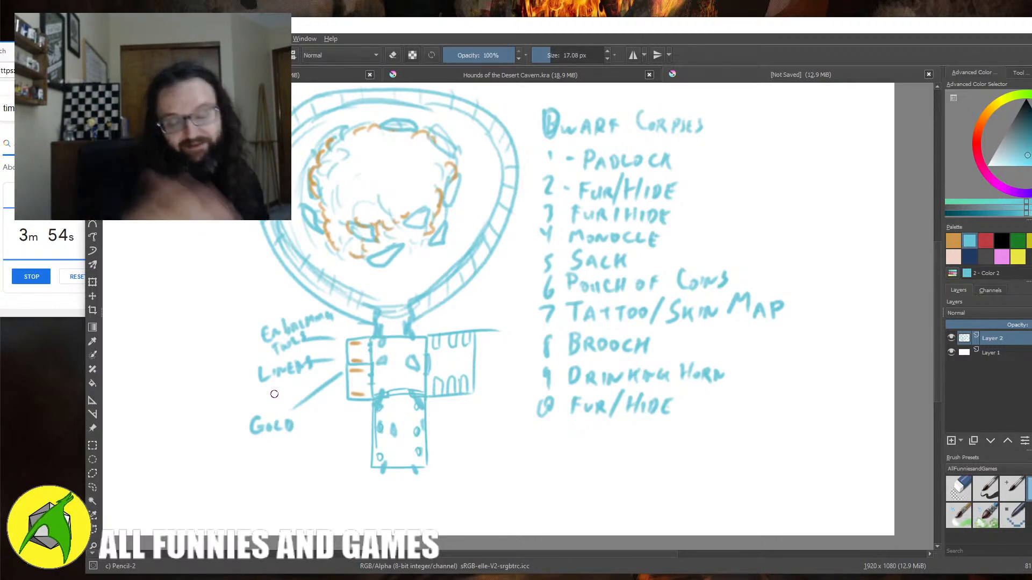
- Add "5D10" to the gold label and annotate the large chamber's hoard with a leader line and "Jewels 50D10 gp's worth"
drag(313, 171, 344, 182)
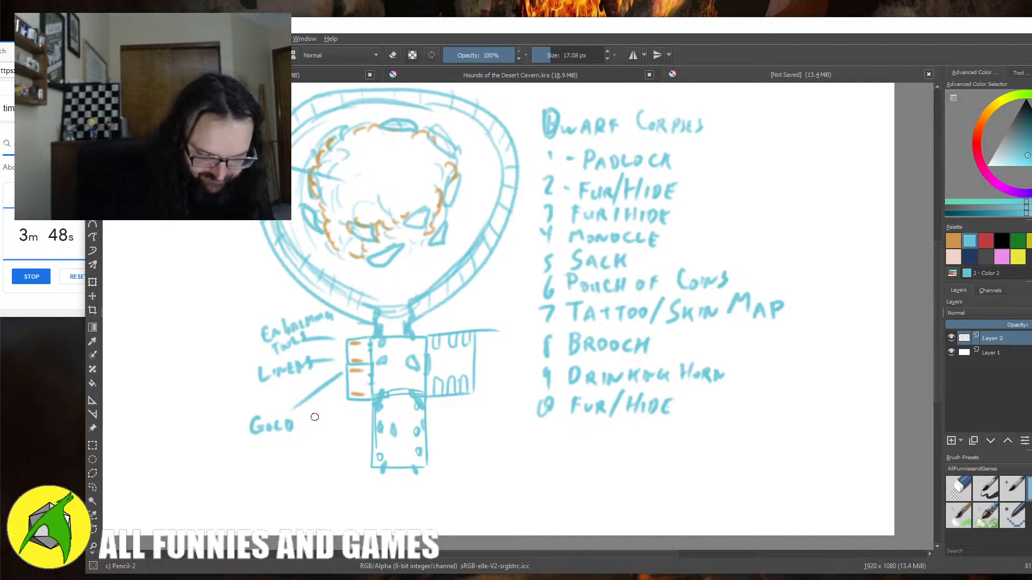
drag(309, 415, 305, 431)
mouse_move(326, 418)
mouse_down()
mouse_move(321, 426)
mouse_move(353, 422)
mouse_up()
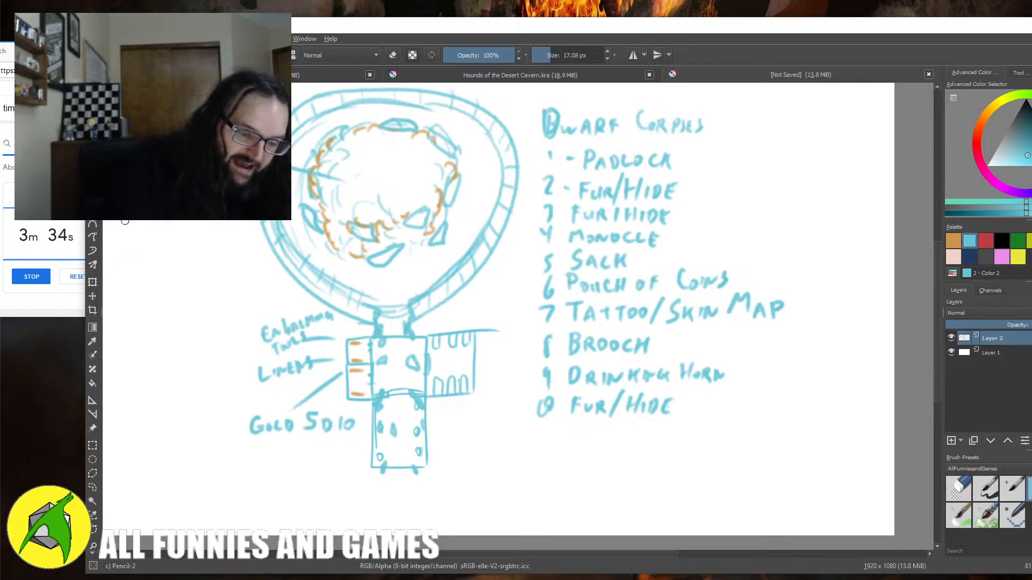
drag(122, 222, 159, 220)
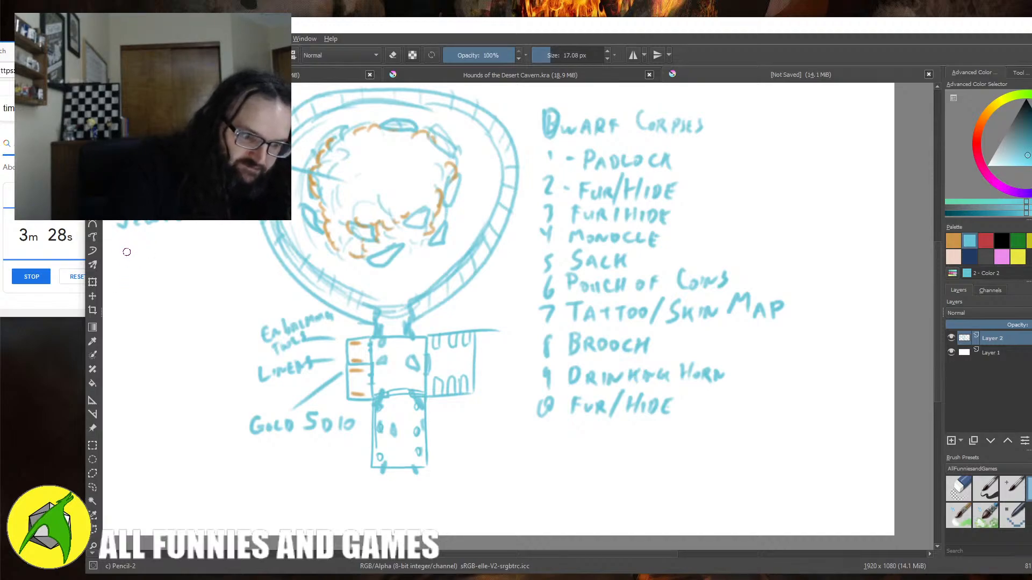
mouse_move(133, 241)
mouse_down()
mouse_move(196, 264)
mouse_move(212, 246)
mouse_move(210, 259)
mouse_move(260, 253)
mouse_move(250, 240)
mouse_up()
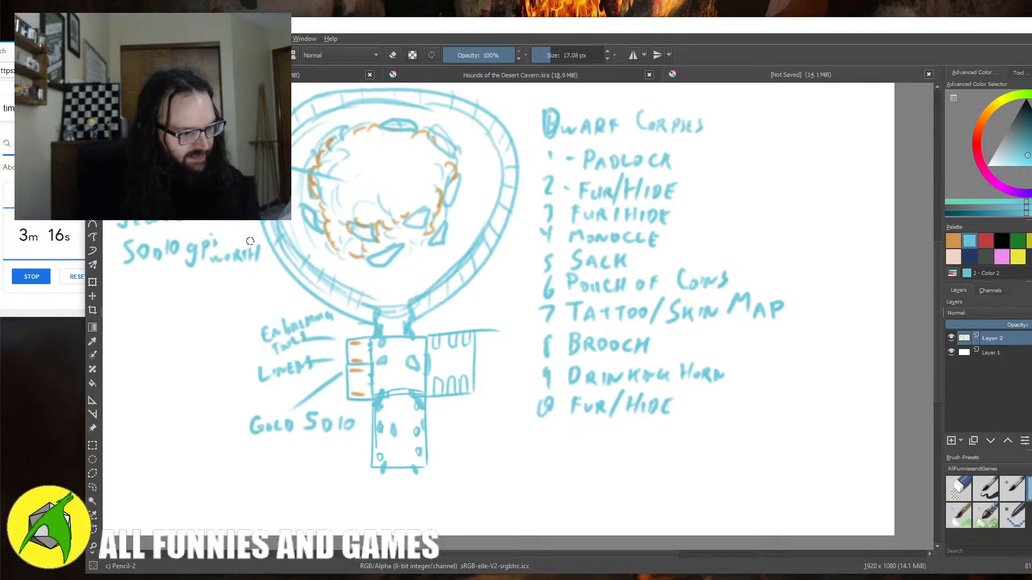
- Draw a leader down from the lower small left room and label it "Wine, Drinking Horns, Gaming Set, 1D4 Books"
mouse_move(361, 395)
mouse_down()
mouse_move(363, 499)
mouse_move(347, 507)
mouse_move(404, 496)
mouse_move(497, 503)
mouse_move(517, 490)
mouse_move(524, 502)
mouse_move(547, 500)
mouse_up()
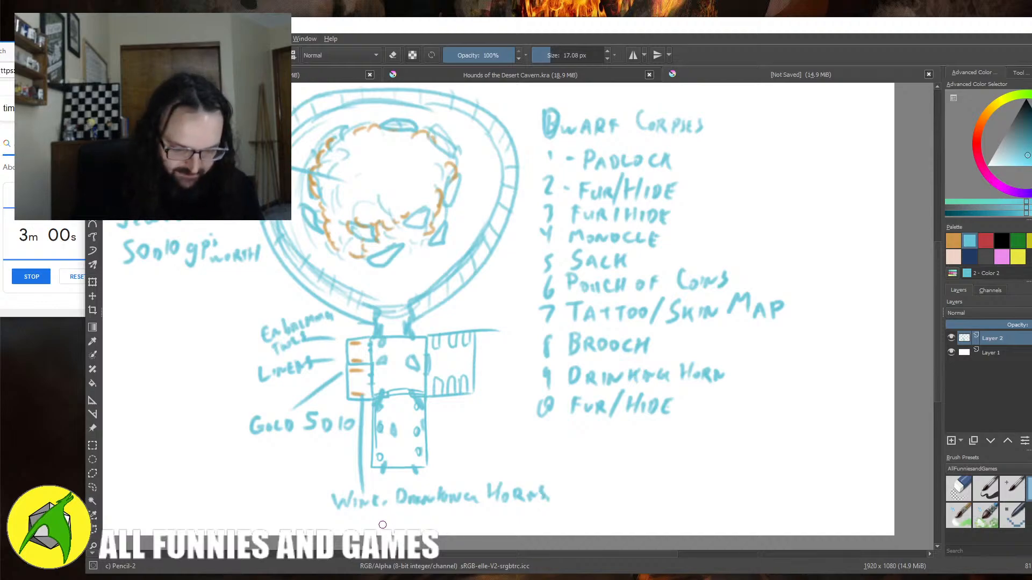
mouse_move(358, 517)
mouse_down()
mouse_move(428, 527)
mouse_move(448, 513)
mouse_move(440, 525)
mouse_move(462, 515)
mouse_move(470, 530)
mouse_move(503, 515)
mouse_move(461, 512)
mouse_move(496, 521)
mouse_up()
mouse_move(504, 521)
mouse_down()
mouse_move(577, 517)
mouse_move(589, 531)
mouse_up()
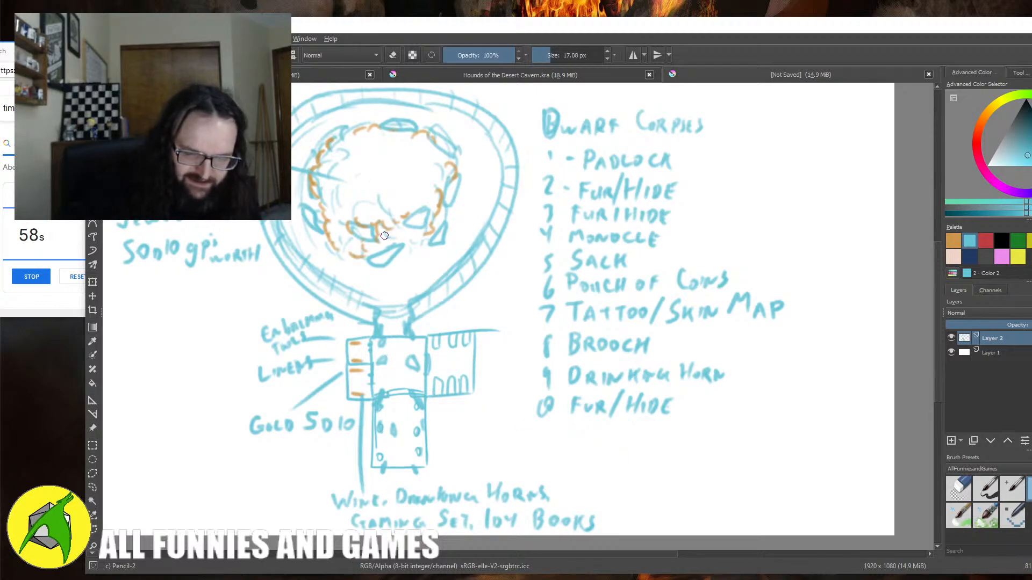
- Mark creatures in the central room, with leader lines to the handwritten label "3 Young Wind Dragons"
mouse_move(397, 341)
mouse_down()
mouse_move(400, 368)
mouse_move(386, 384)
mouse_move(402, 380)
mouse_move(378, 369)
mouse_move(384, 380)
mouse_move(395, 351)
mouse_move(408, 383)
mouse_up()
drag(385, 373, 472, 426)
drag(397, 355, 455, 411)
mouse_move(408, 377)
mouse_down()
mouse_move(484, 440)
mouse_move(470, 454)
mouse_move(504, 440)
mouse_move(505, 453)
mouse_move(550, 443)
mouse_move(564, 457)
mouse_move(604, 444)
mouse_move(677, 451)
mouse_move(699, 438)
mouse_move(714, 449)
mouse_move(739, 452)
mouse_move(754, 438)
mouse_move(770, 453)
mouse_up()
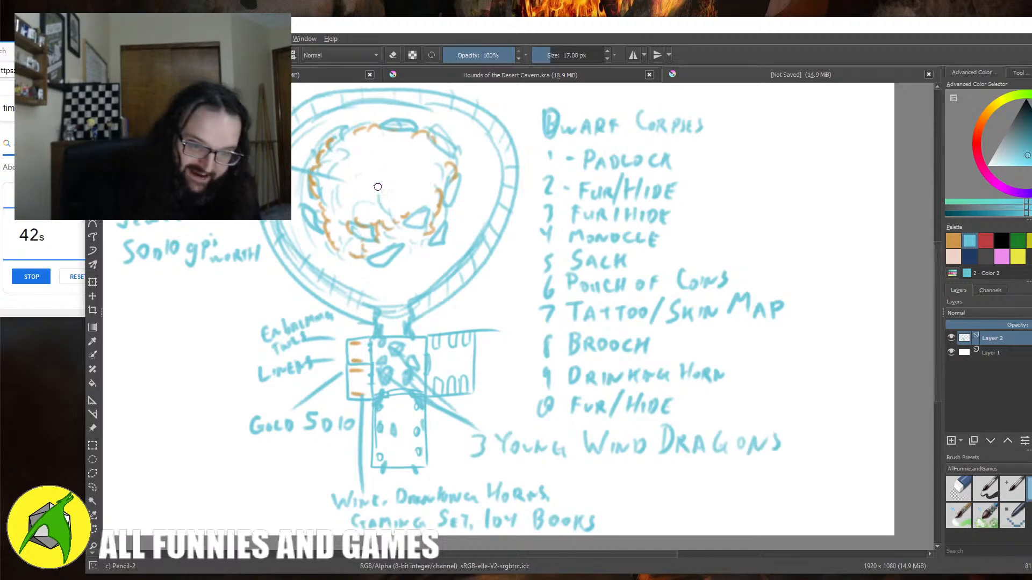
- Mark an X in the middle of the large chamber and connect it by a leader line to the label "Ancient Wind Dragon"
mouse_move(372, 172)
mouse_down()
mouse_move(386, 187)
mouse_move(372, 188)
mouse_move(547, 91)
mouse_move(568, 94)
mouse_up()
mouse_move(580, 90)
mouse_down()
mouse_move(576, 99)
mouse_move(645, 99)
mouse_move(655, 89)
mouse_move(659, 100)
mouse_up()
mouse_move(664, 100)
mouse_down()
mouse_move(686, 88)
mouse_move(705, 104)
mouse_up()
mouse_move(704, 88)
mouse_down()
mouse_move(706, 103)
mouse_move(720, 92)
mouse_move(730, 105)
mouse_move(739, 92)
mouse_up()
drag(739, 92, 759, 97)
drag(766, 92, 786, 91)
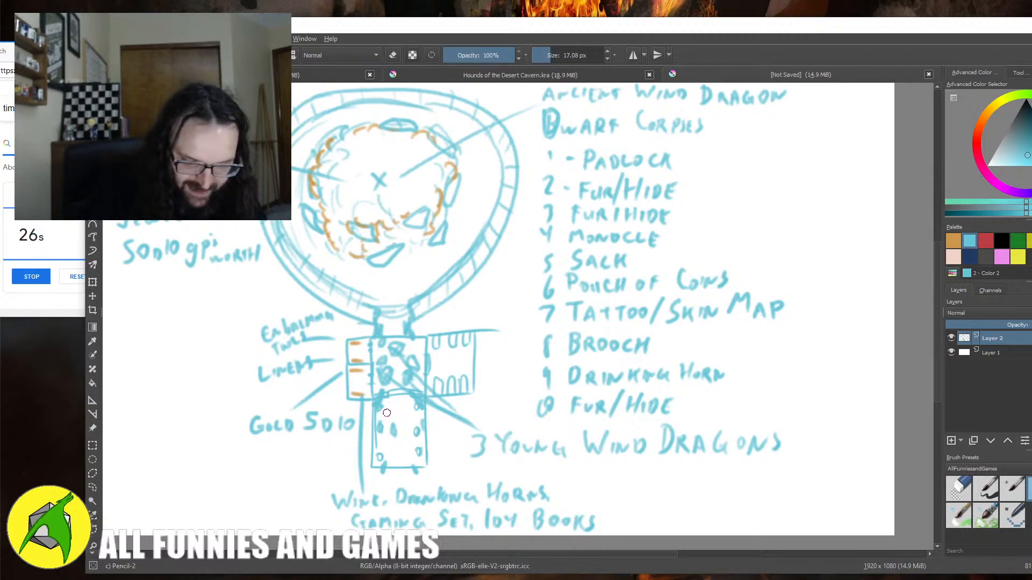
- Draw magenta trap lines: two across the columned lower room and one diagonal in each of the three side rooms
mouse_move(382, 416)
mouse_down()
mouse_move(434, 416)
mouse_move(389, 439)
mouse_move(426, 437)
mouse_move(429, 413)
mouse_up()
click(1013, 245)
click(1006, 255)
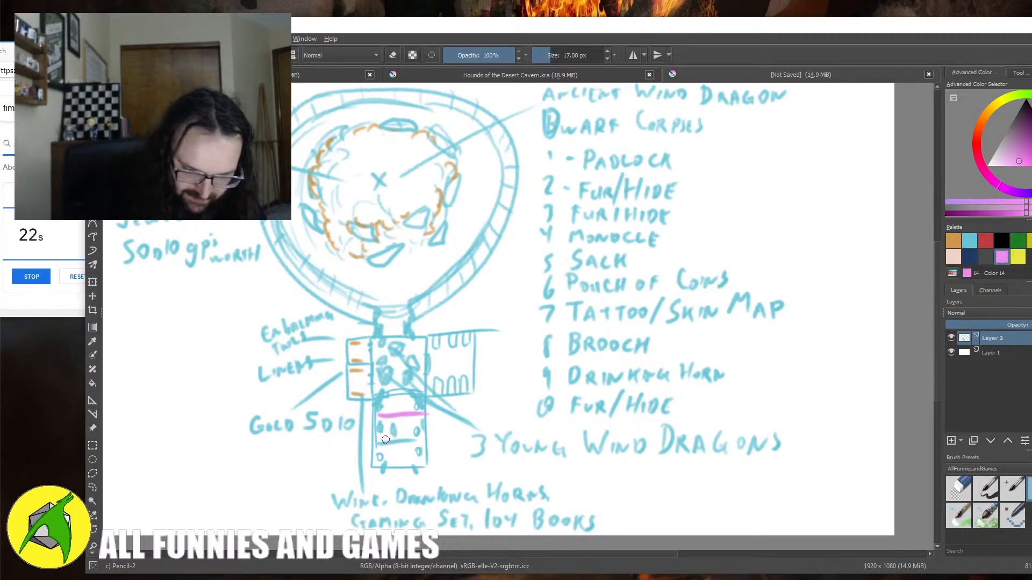
drag(380, 441, 428, 437)
drag(352, 376, 371, 398)
drag(351, 345, 372, 368)
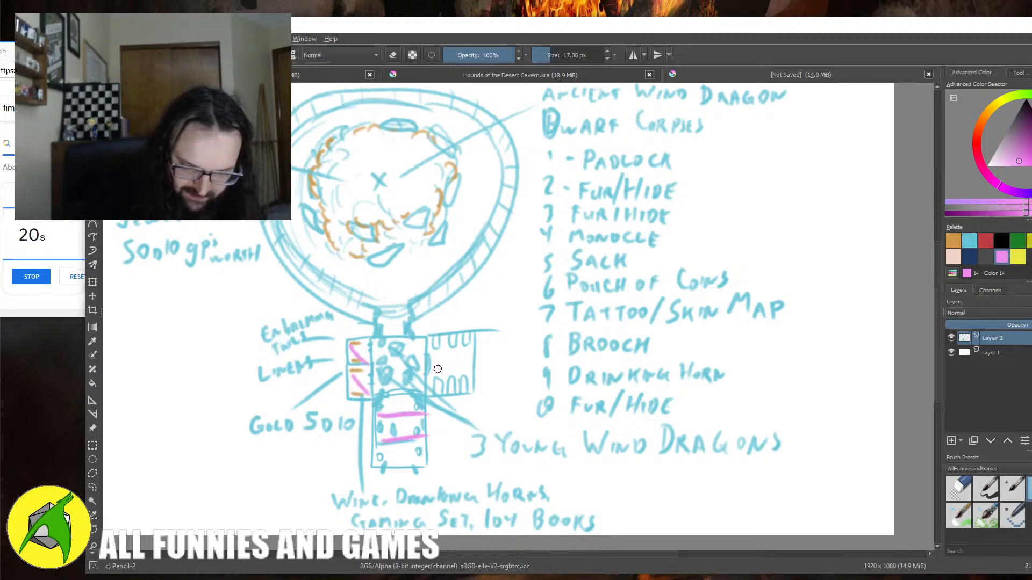
drag(435, 372, 472, 349)
- Handwrite the magenta note "Magical Traps (L.L.15)" below the map and add a short magenta trap stroke in the large chamber's upper-right part
mouse_move(135, 489)
mouse_down()
mouse_move(200, 480)
mouse_move(217, 466)
mouse_move(233, 478)
mouse_move(184, 499)
mouse_move(192, 513)
mouse_move(198, 498)
mouse_move(222, 507)
mouse_up()
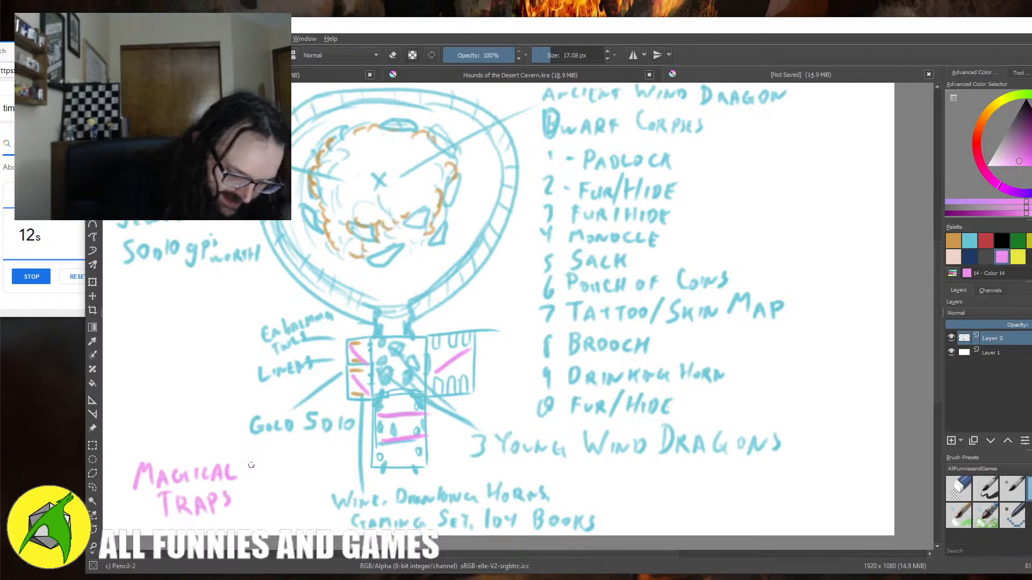
drag(252, 465, 256, 509)
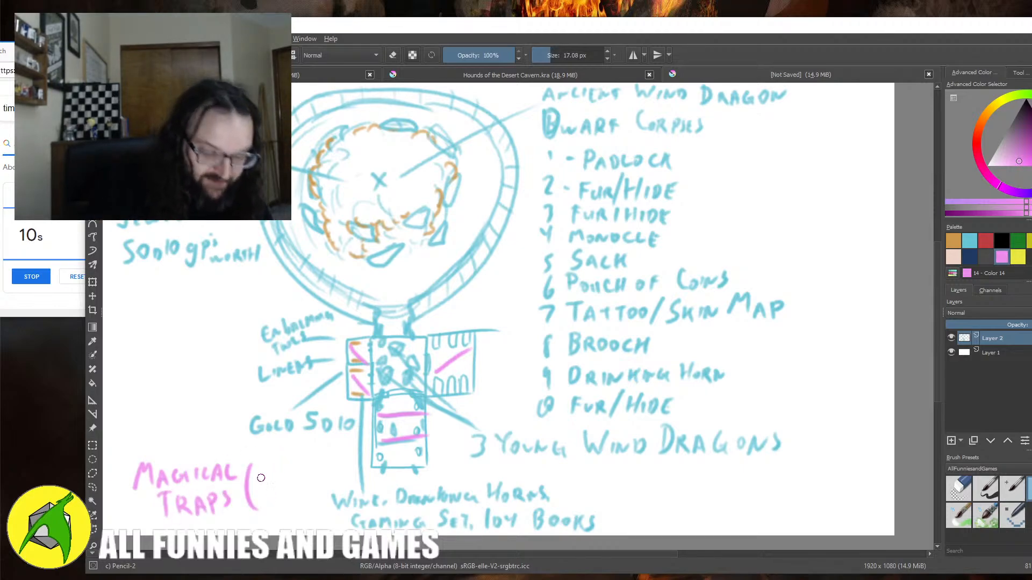
mouse_move(255, 467)
mouse_down()
mouse_move(304, 476)
mouse_move(321, 460)
mouse_move(309, 484)
mouse_up()
click(270, 484)
click(294, 476)
click(303, 473)
mouse_move(325, 455)
mouse_down()
mouse_move(333, 473)
mouse_move(323, 501)
mouse_up()
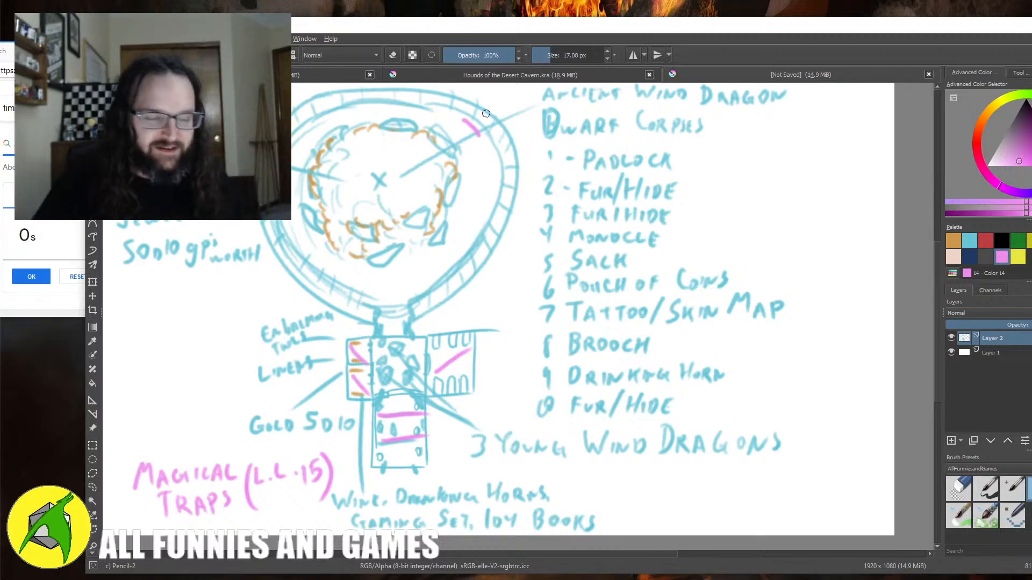
- Dismiss the expired countdown timer, switch back to Krita and maximise its window to show the whole dungeon page
click(26, 270)
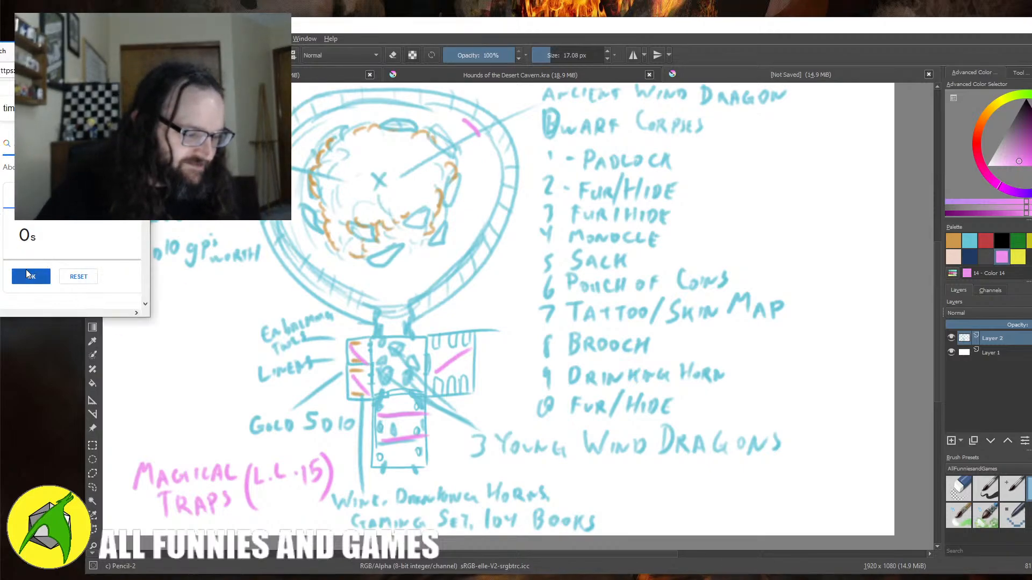
click(602, 20)
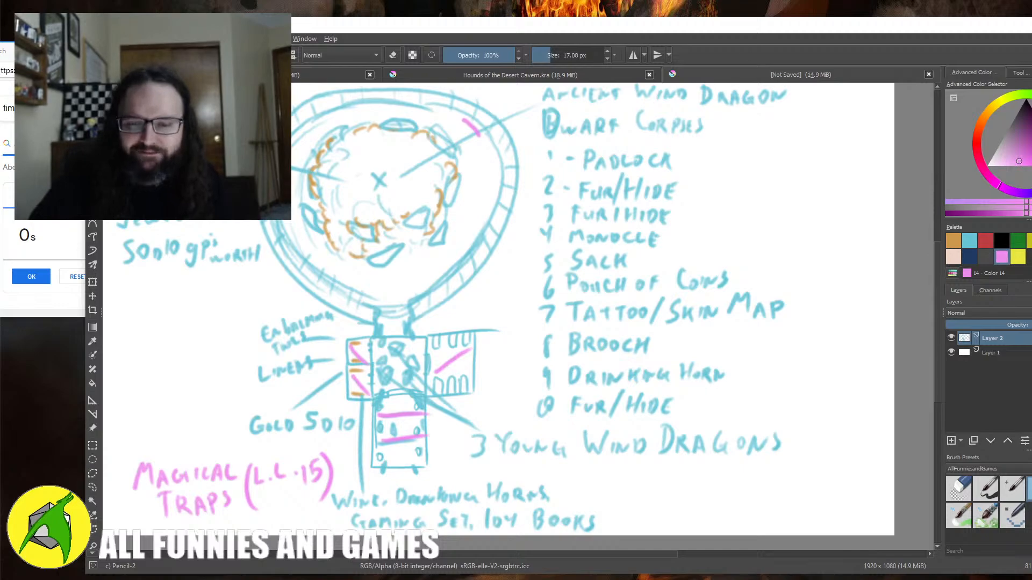
drag(659, 30, 568, 30)
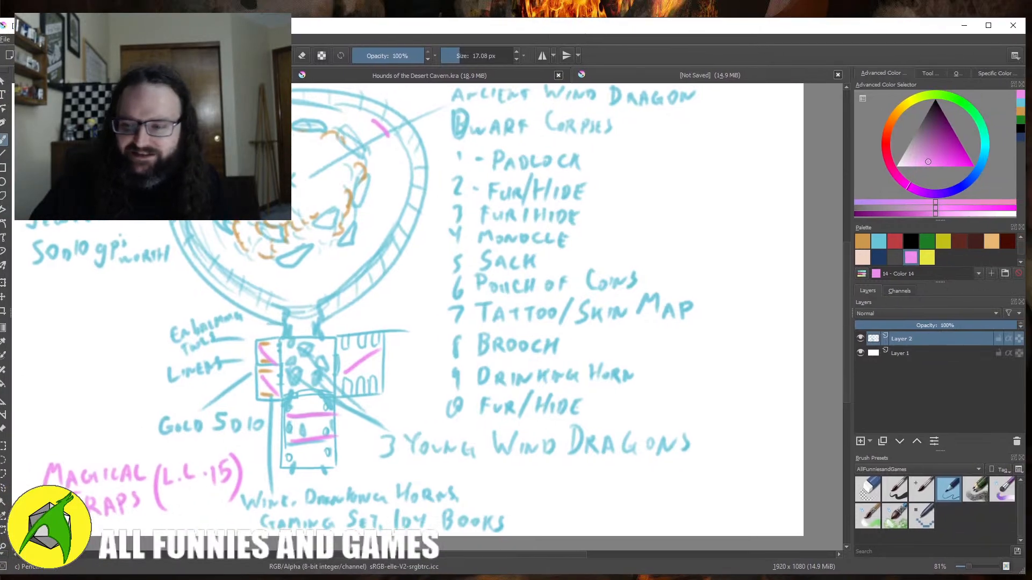
click(988, 25)
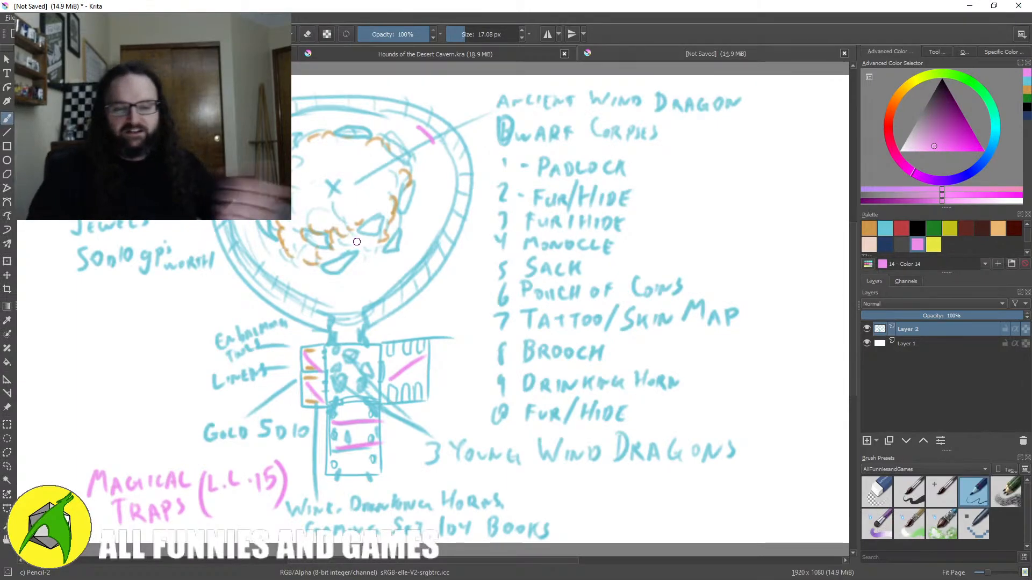
scroll(366, 226, down, 1)
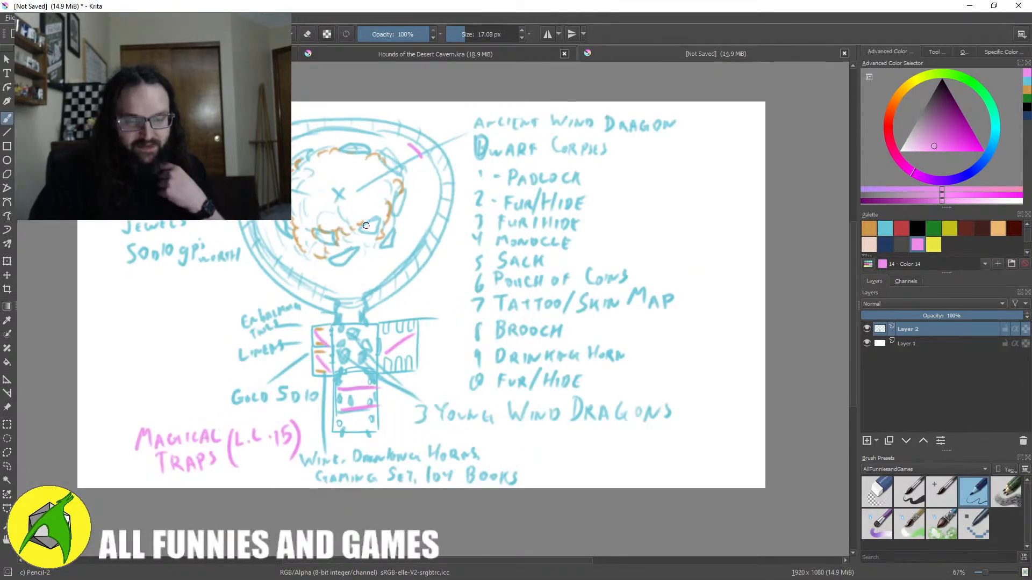